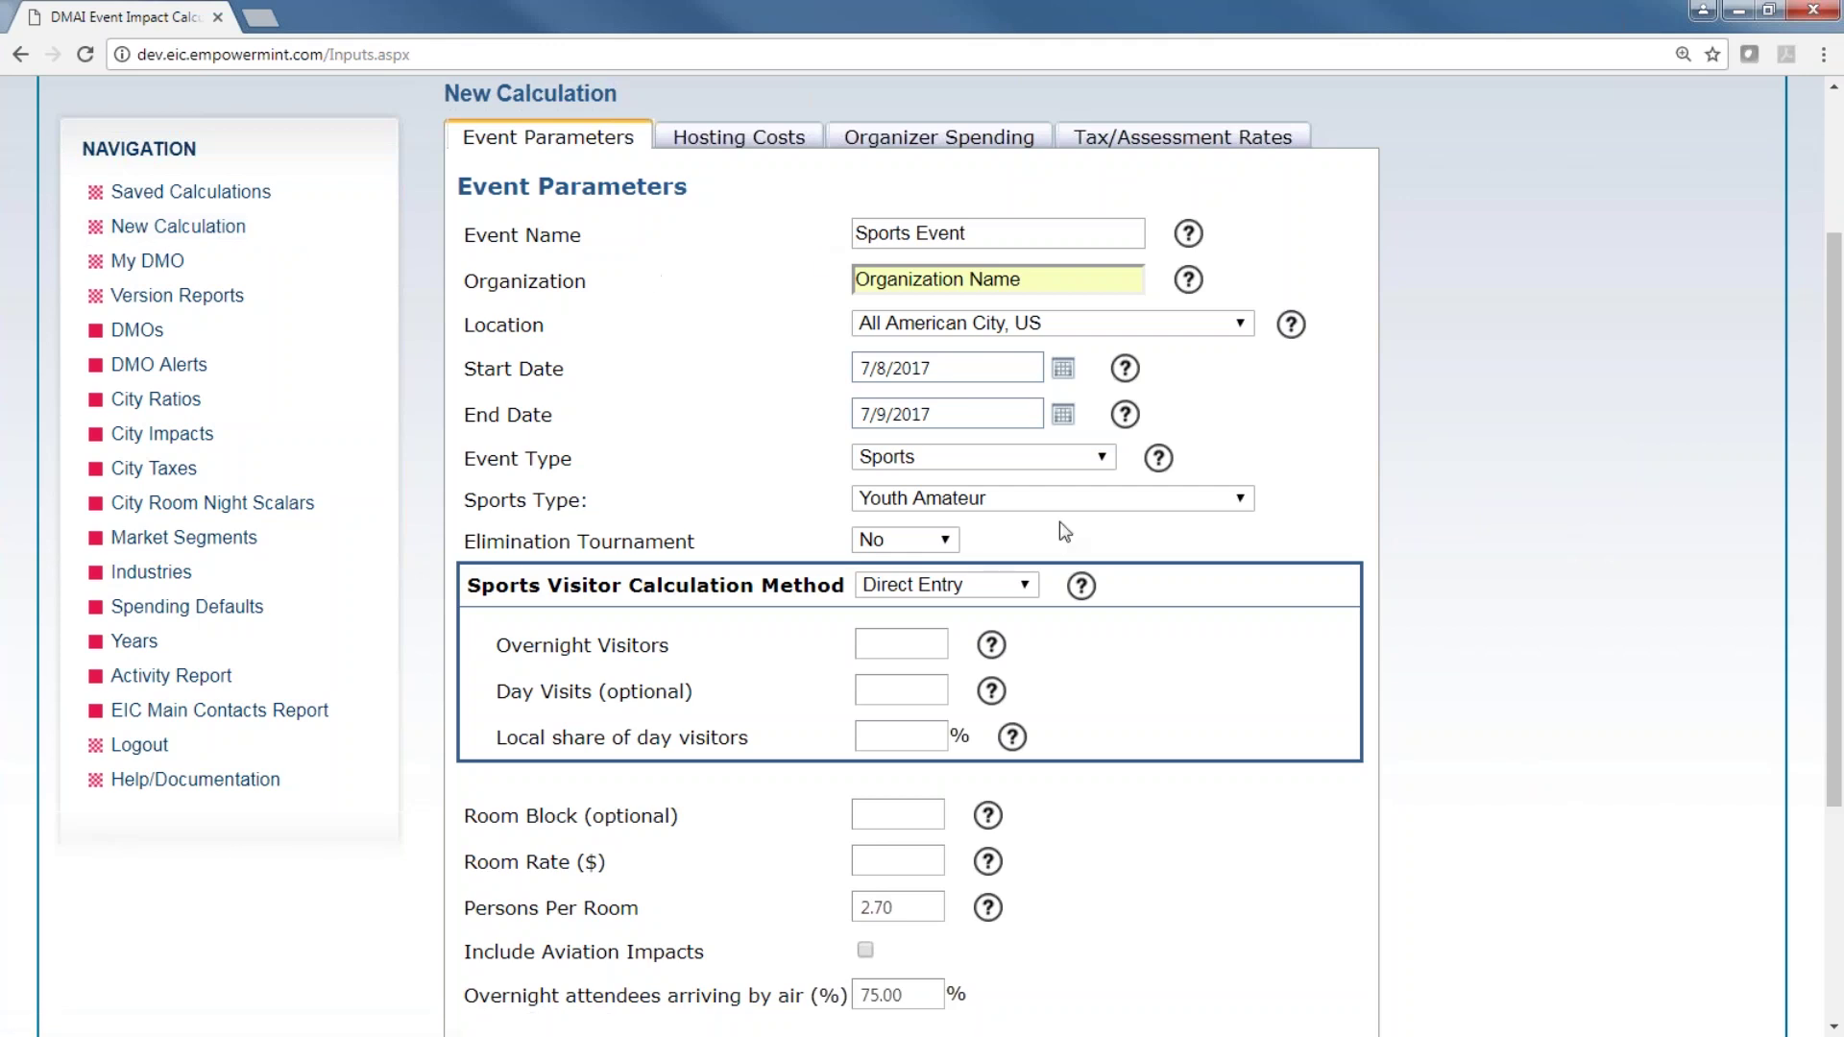
- Keep Sports as the event type and list the Sports Type choices
click(1104, 458)
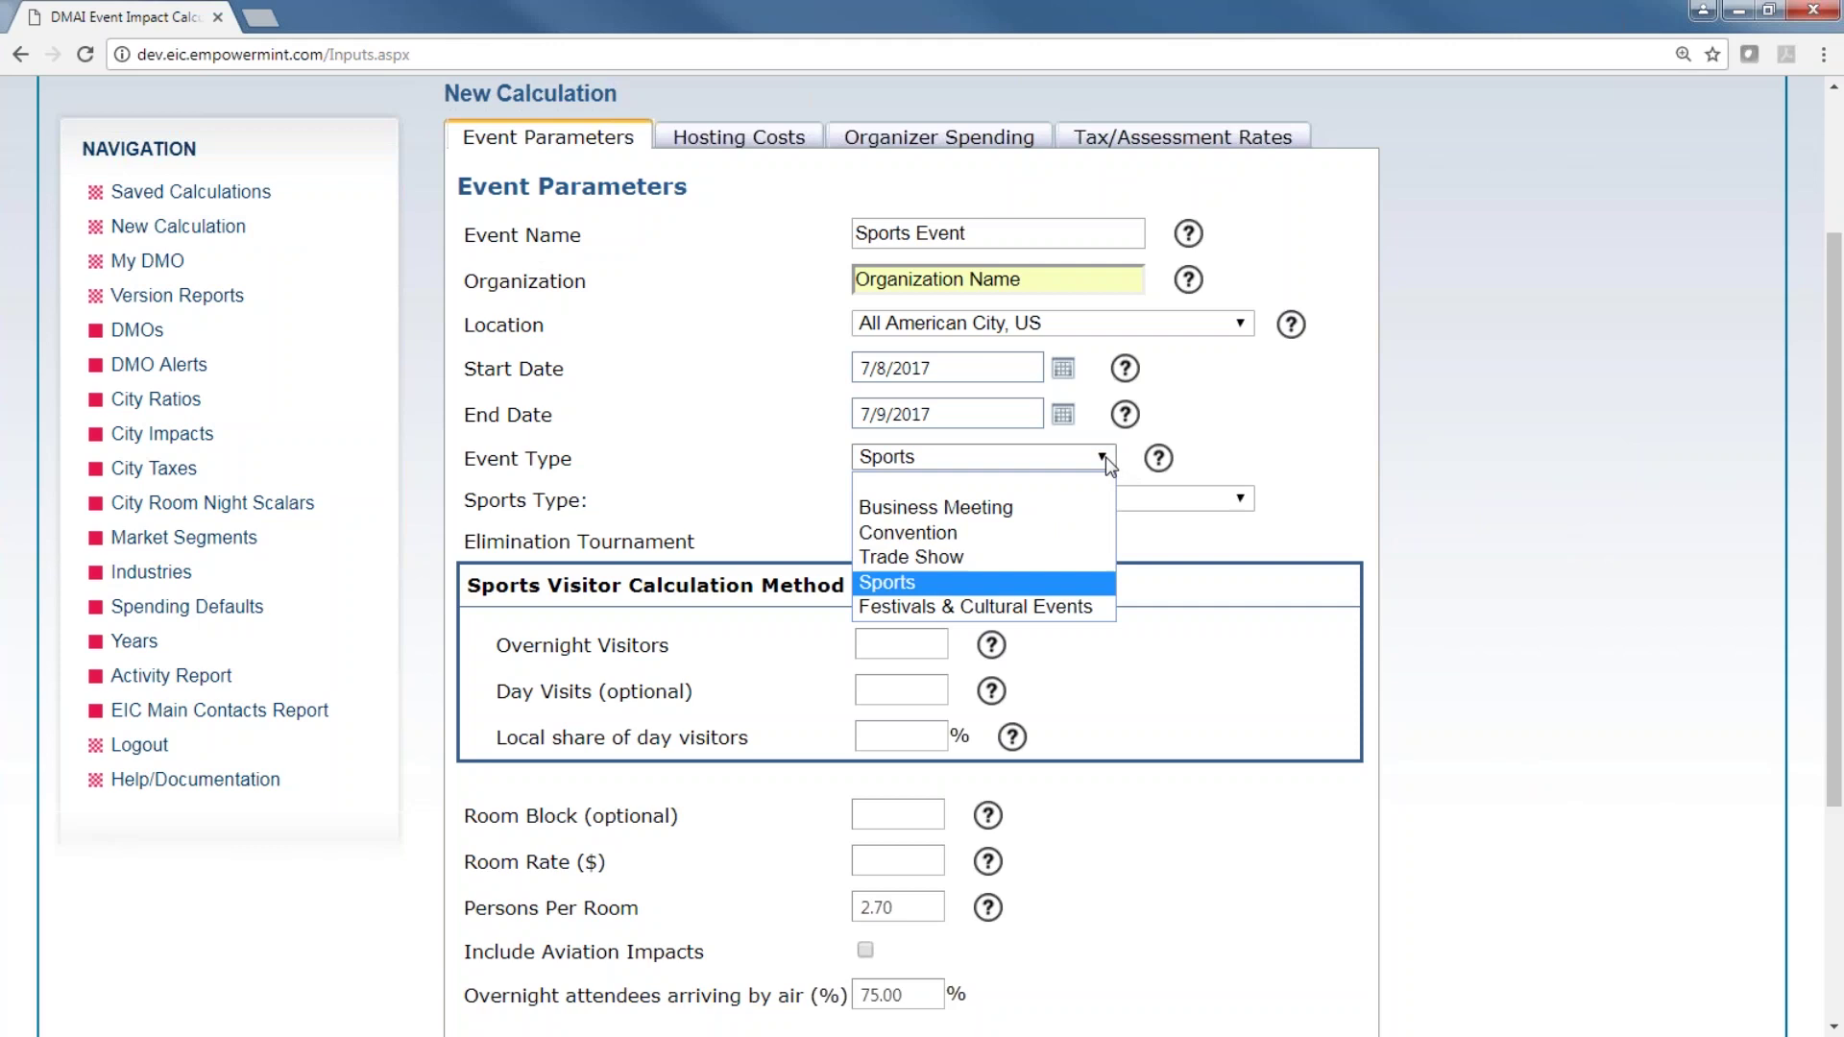
click(931, 581)
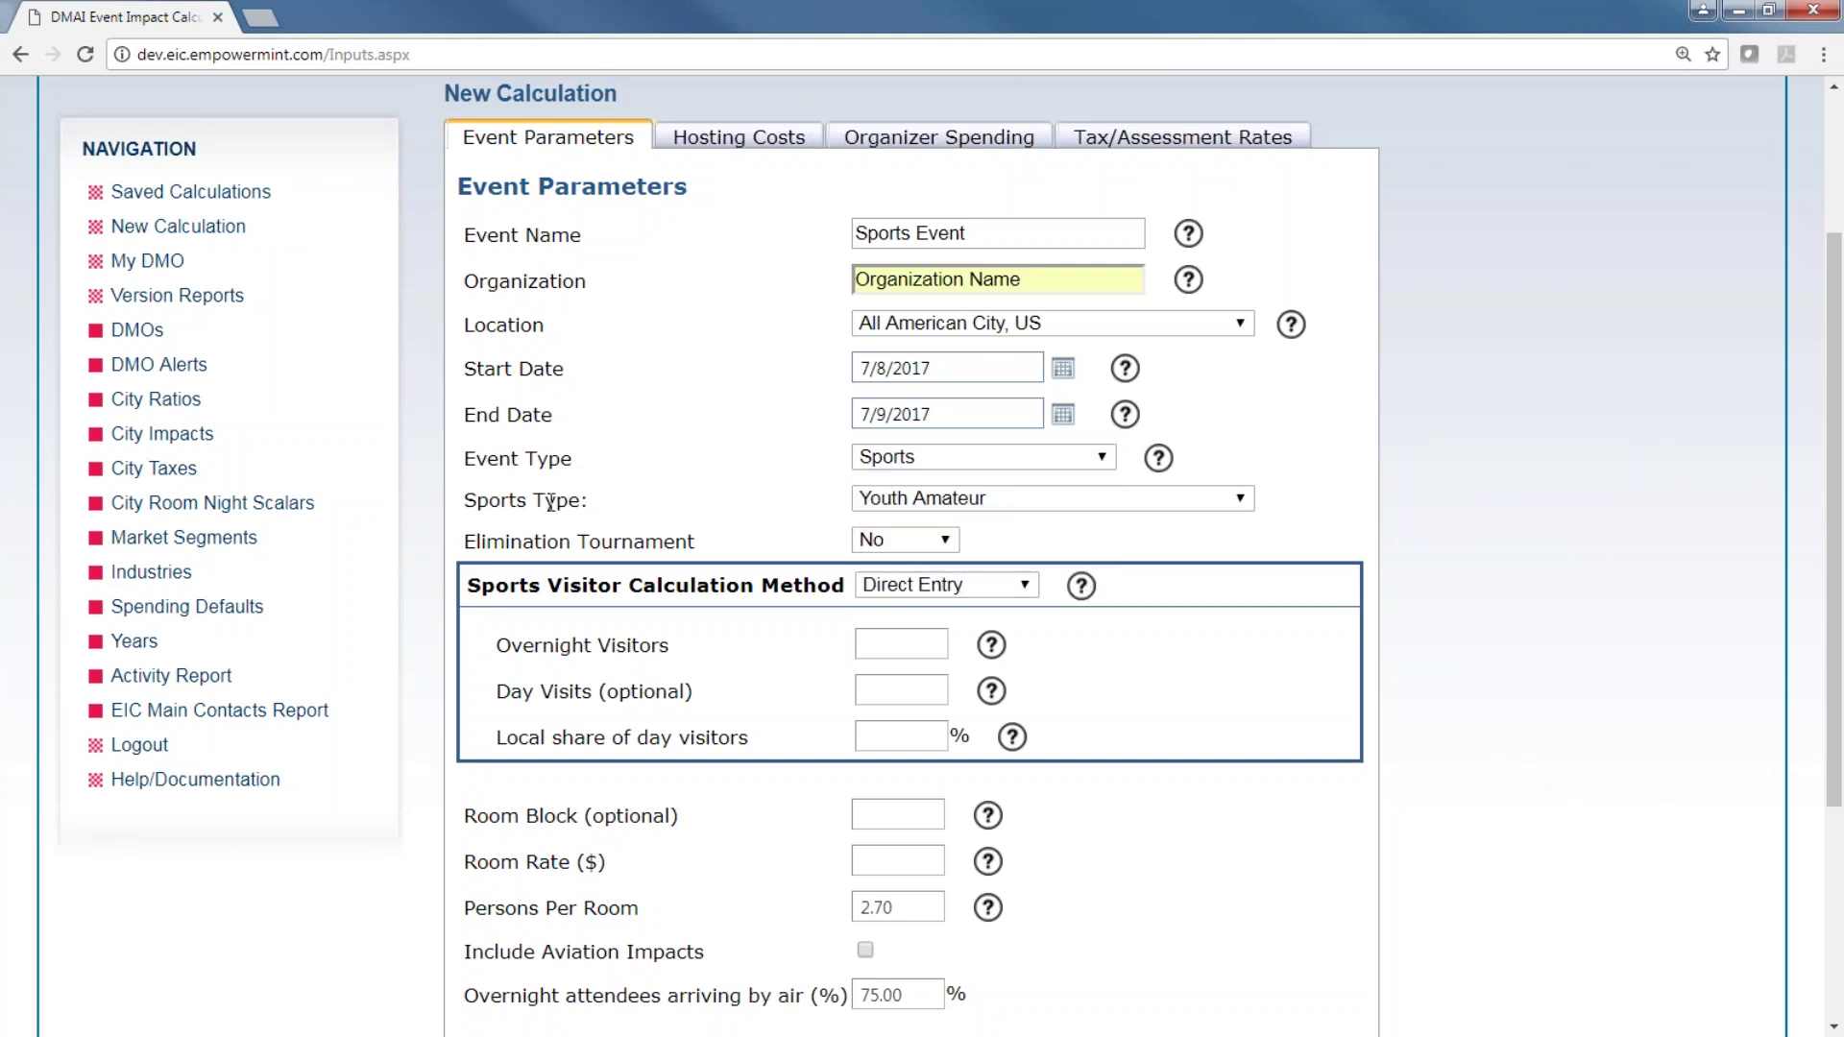
click(1241, 499)
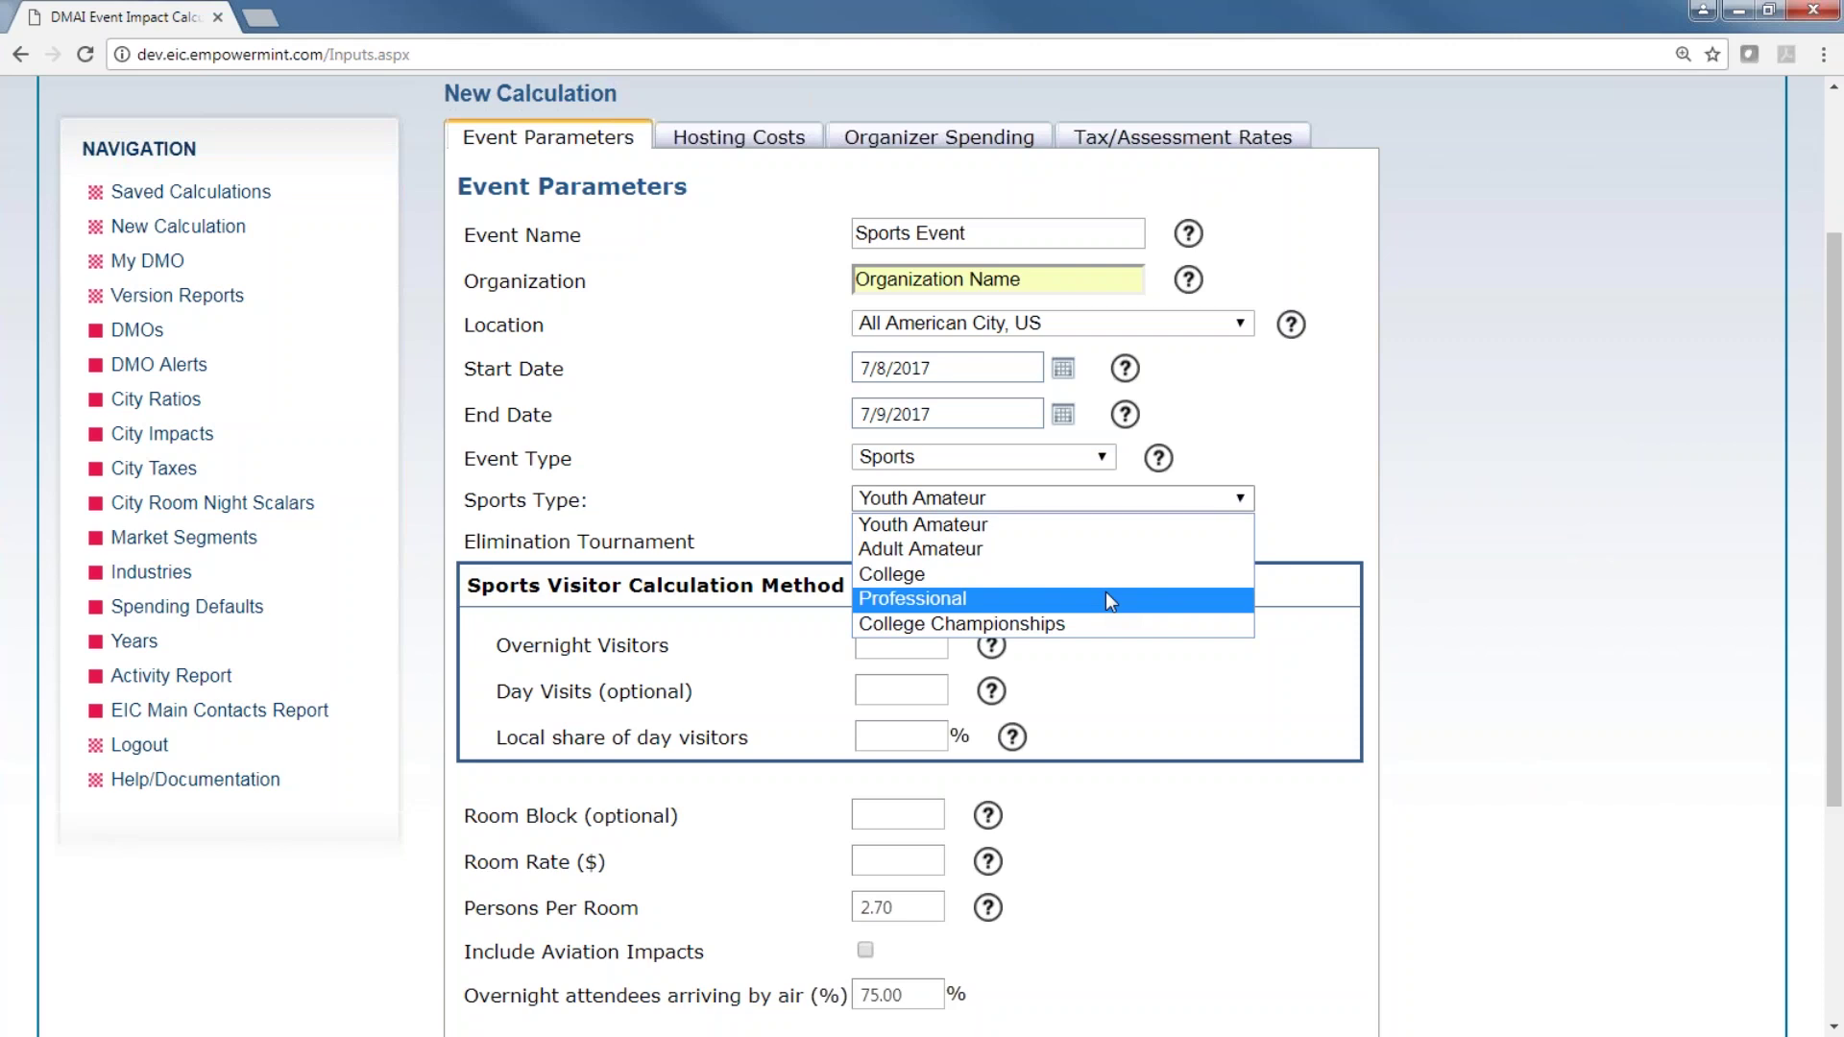
- Keep Youth Amateur as the sports type and check the default Persons Per Room value
click(1016, 526)
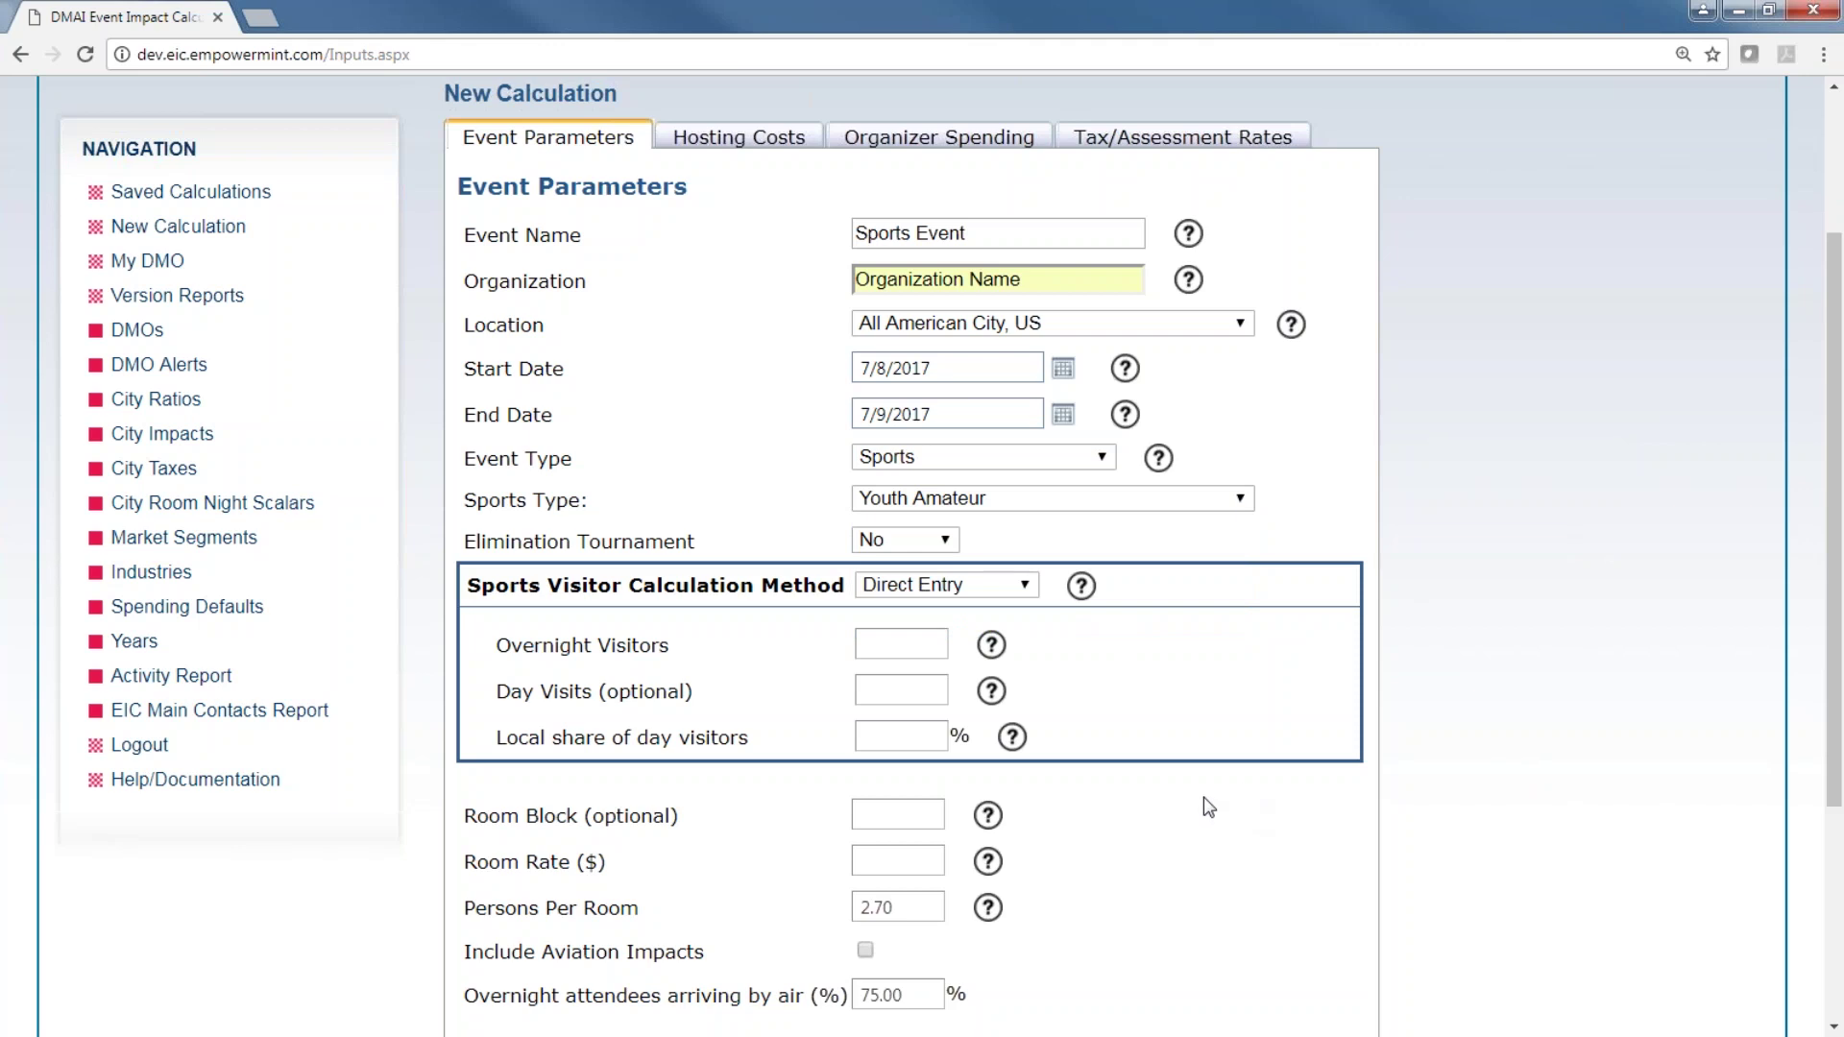
scroll(1208, 796, down, 2)
scroll(1208, 797, down, 1)
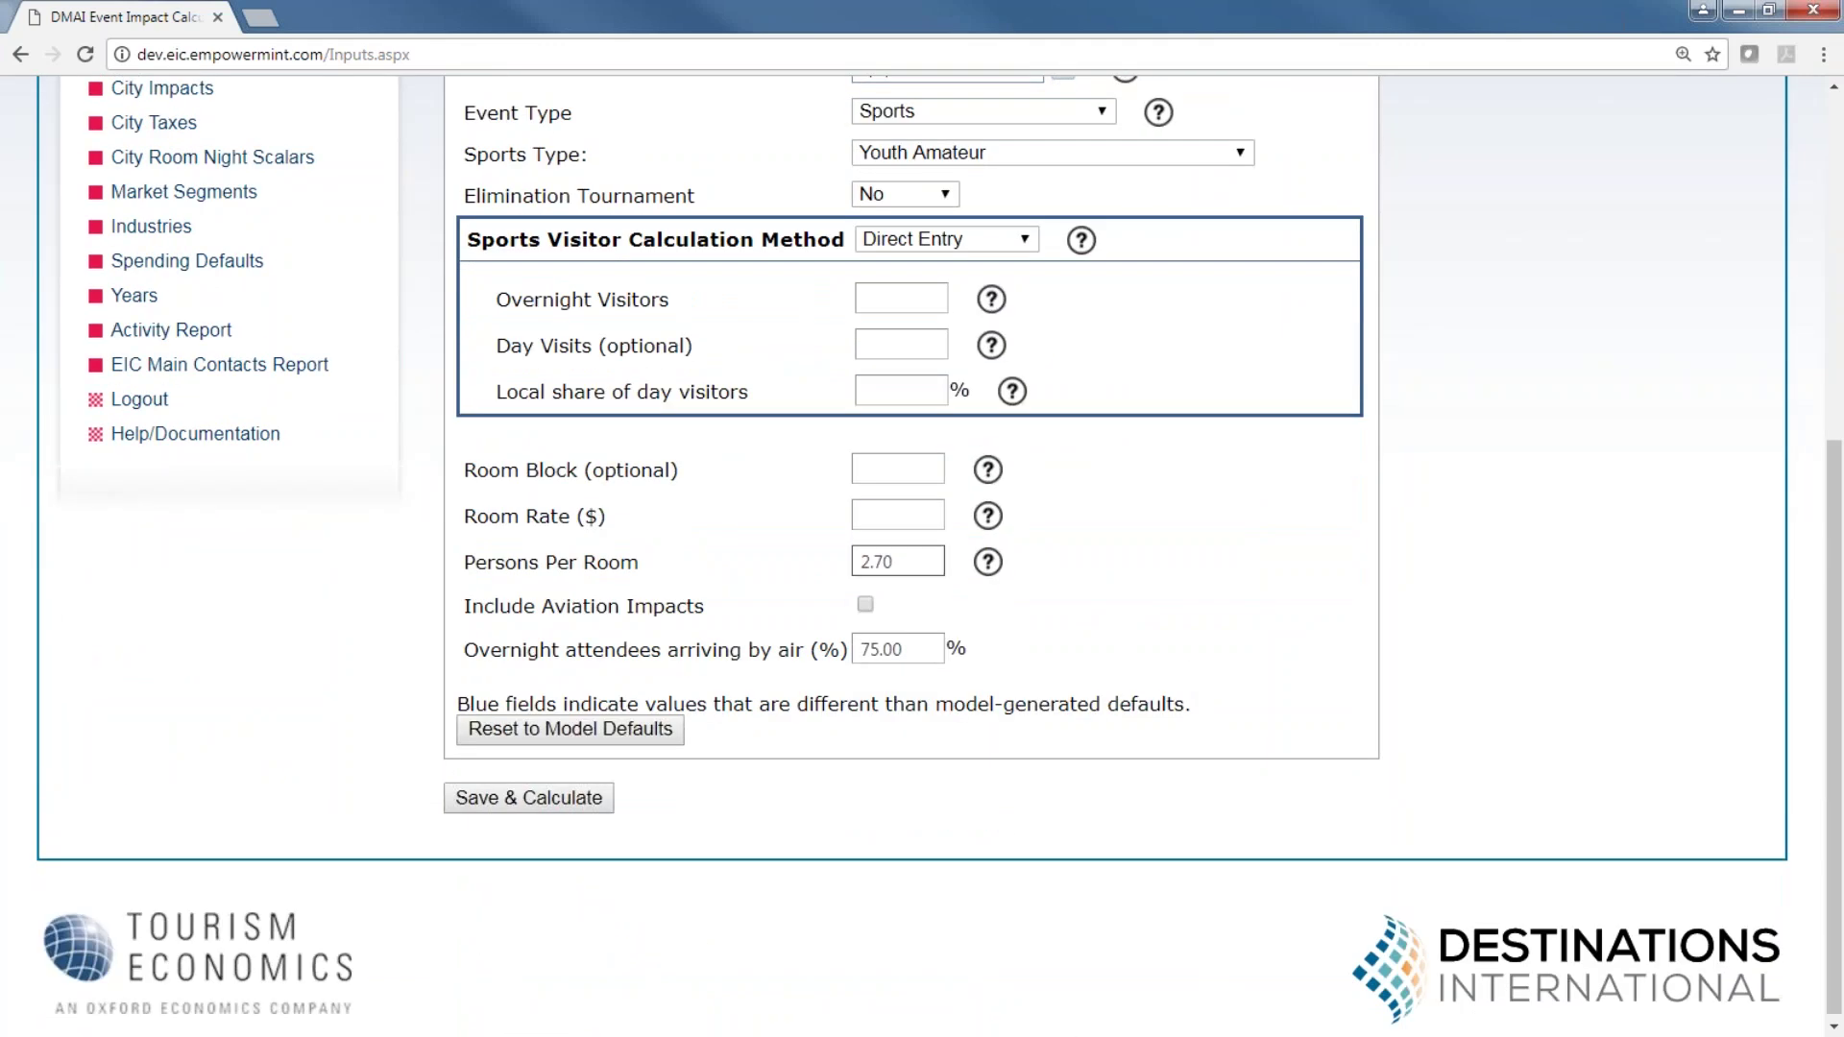
click(915, 564)
scroll(1344, 701, up, 1)
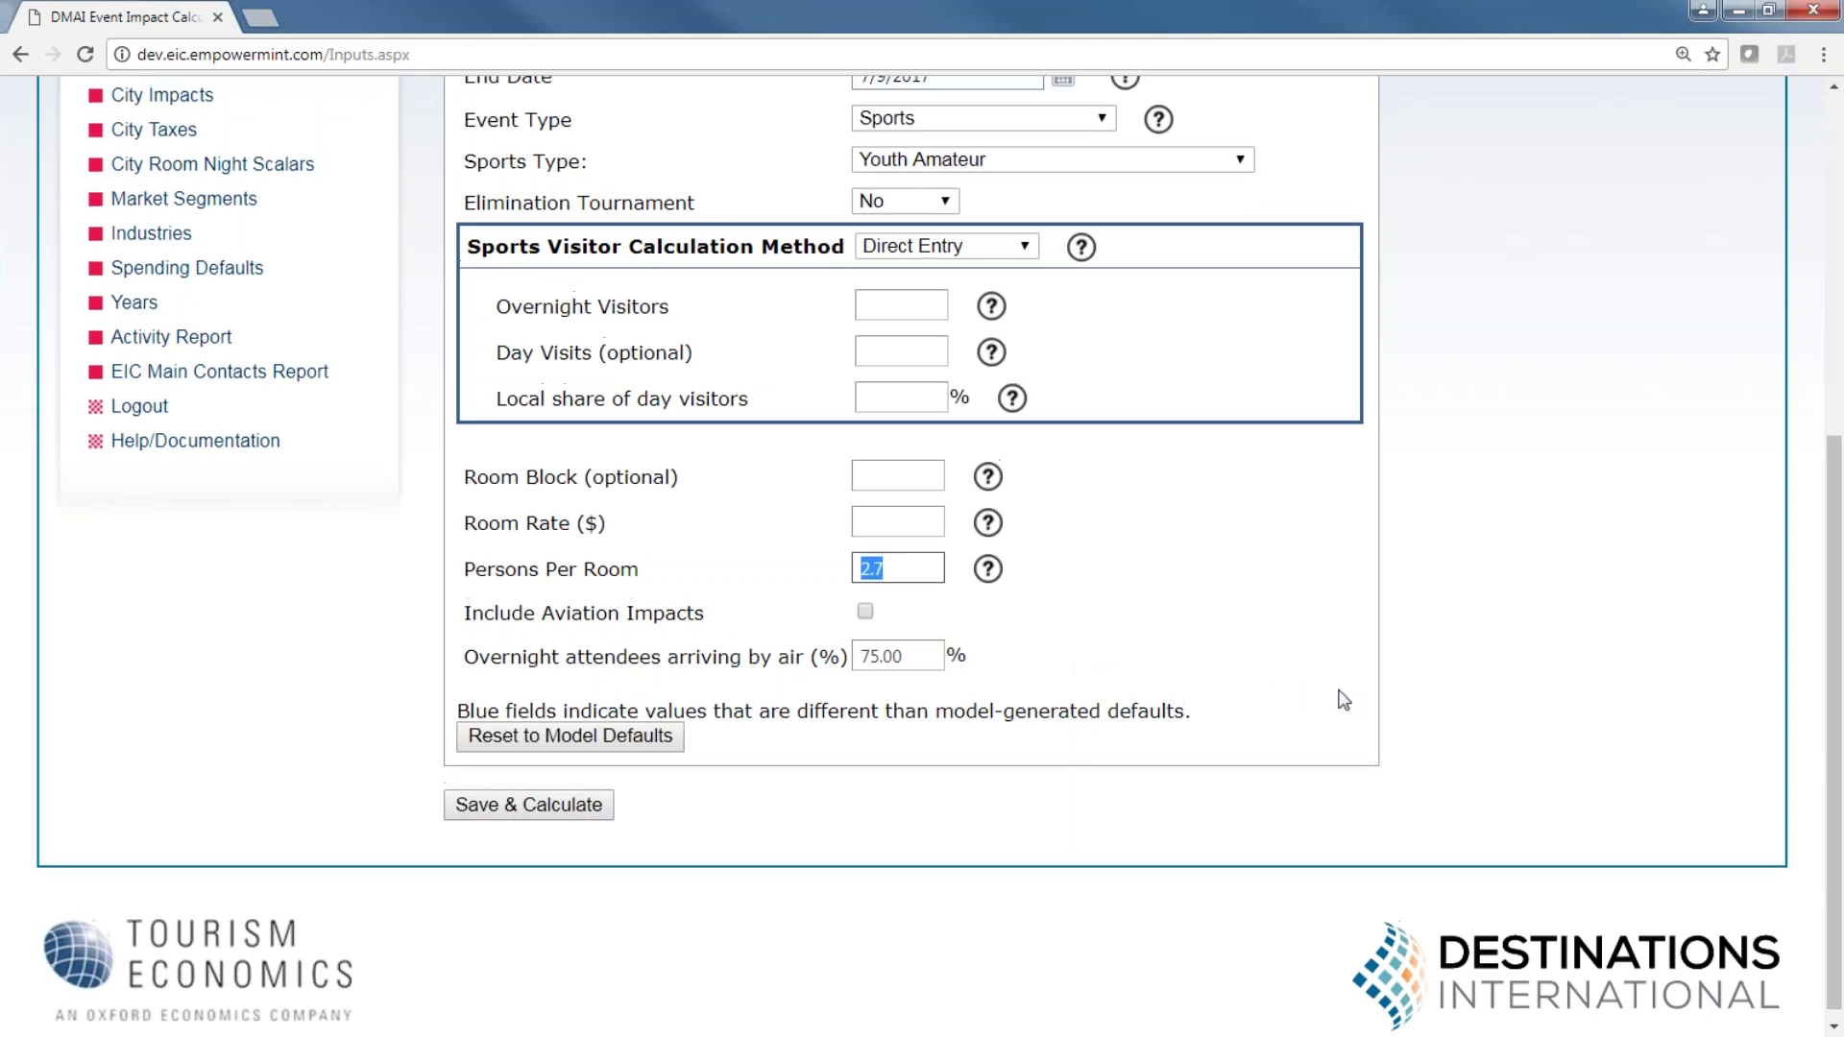
scroll(1344, 701, up, 2)
- Try College and College Championships, then choose Adult Amateur so Persons Per Room becomes 1.90
click(1235, 385)
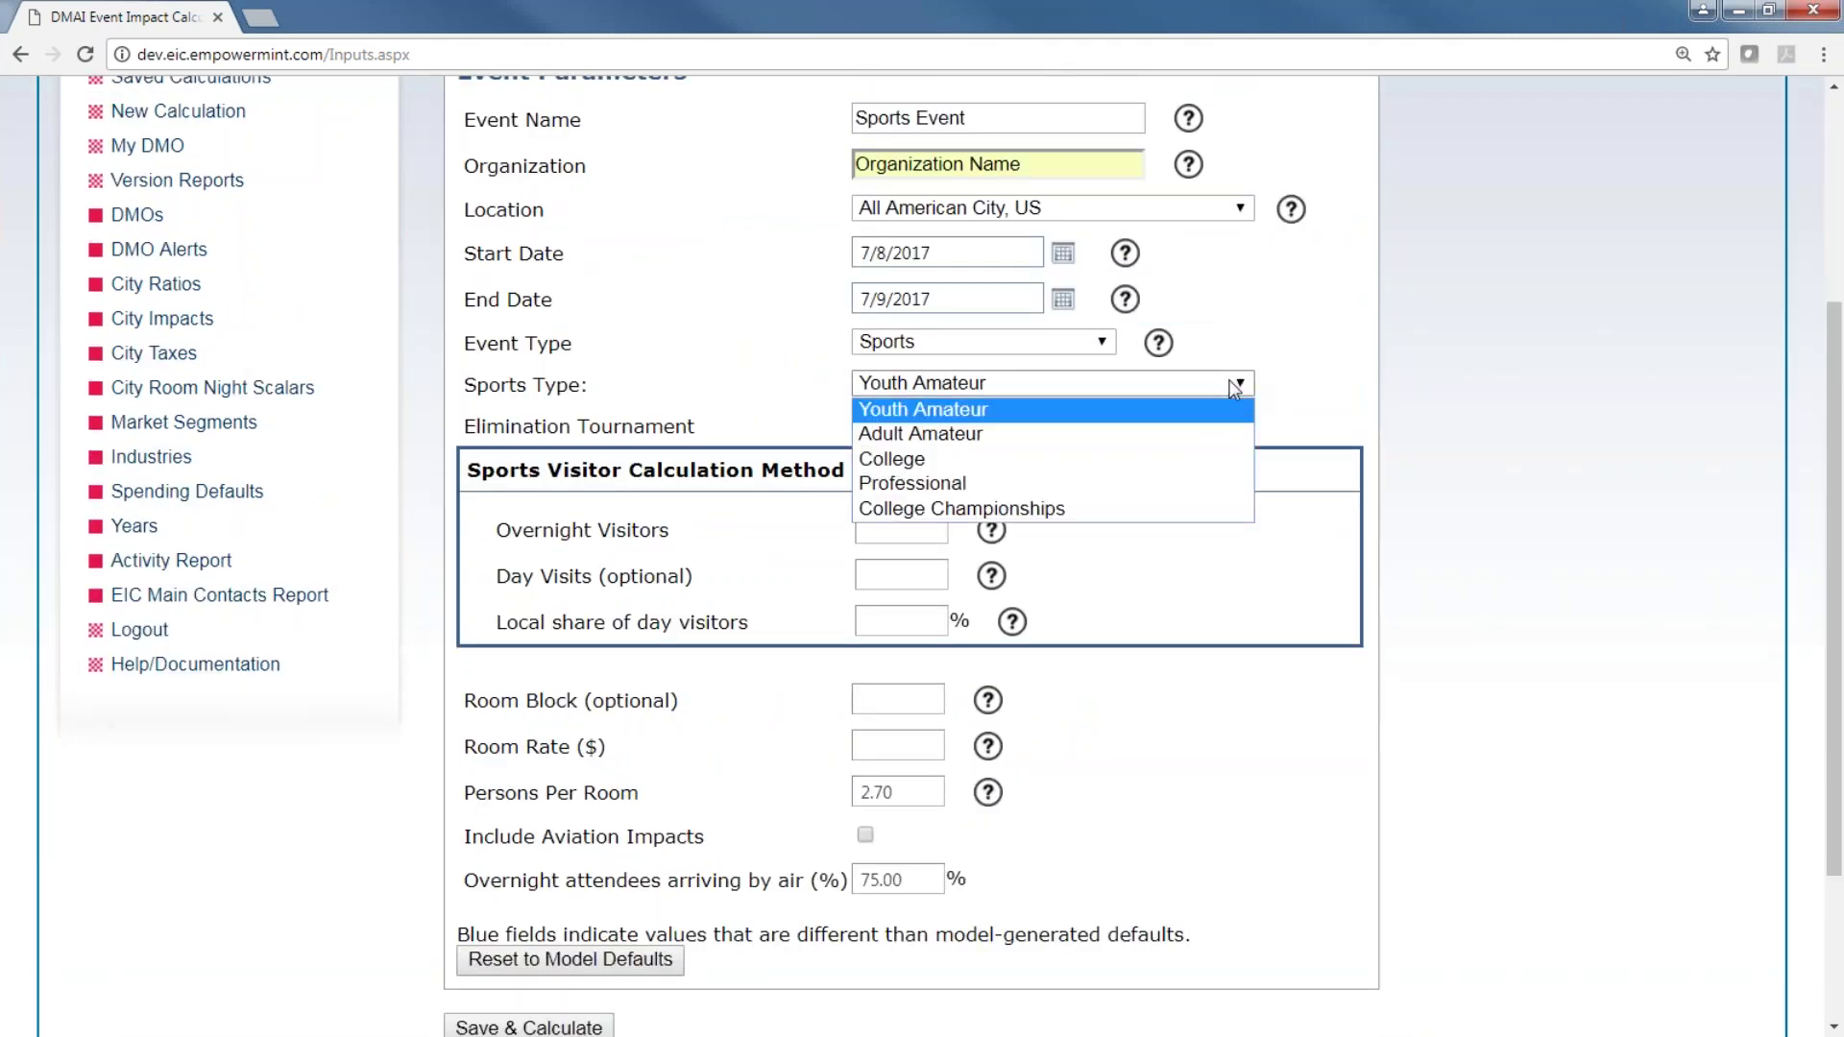
click(983, 459)
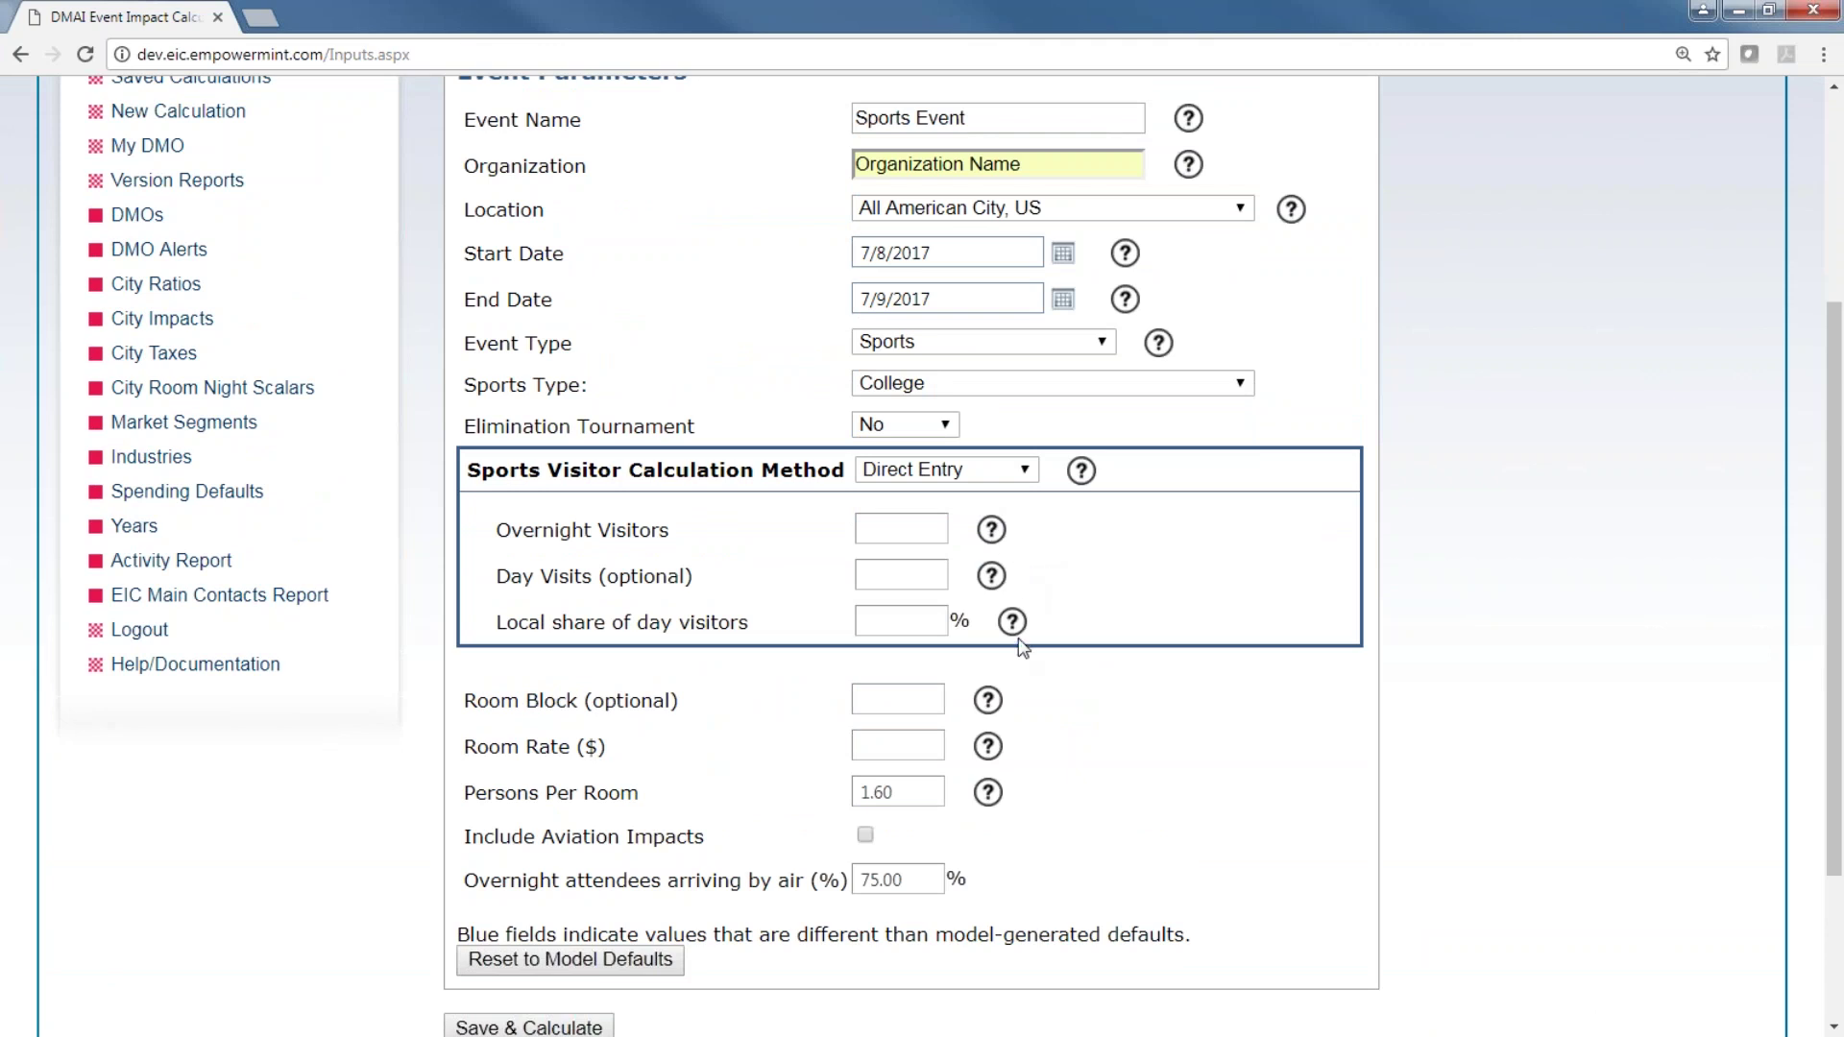
click(1233, 384)
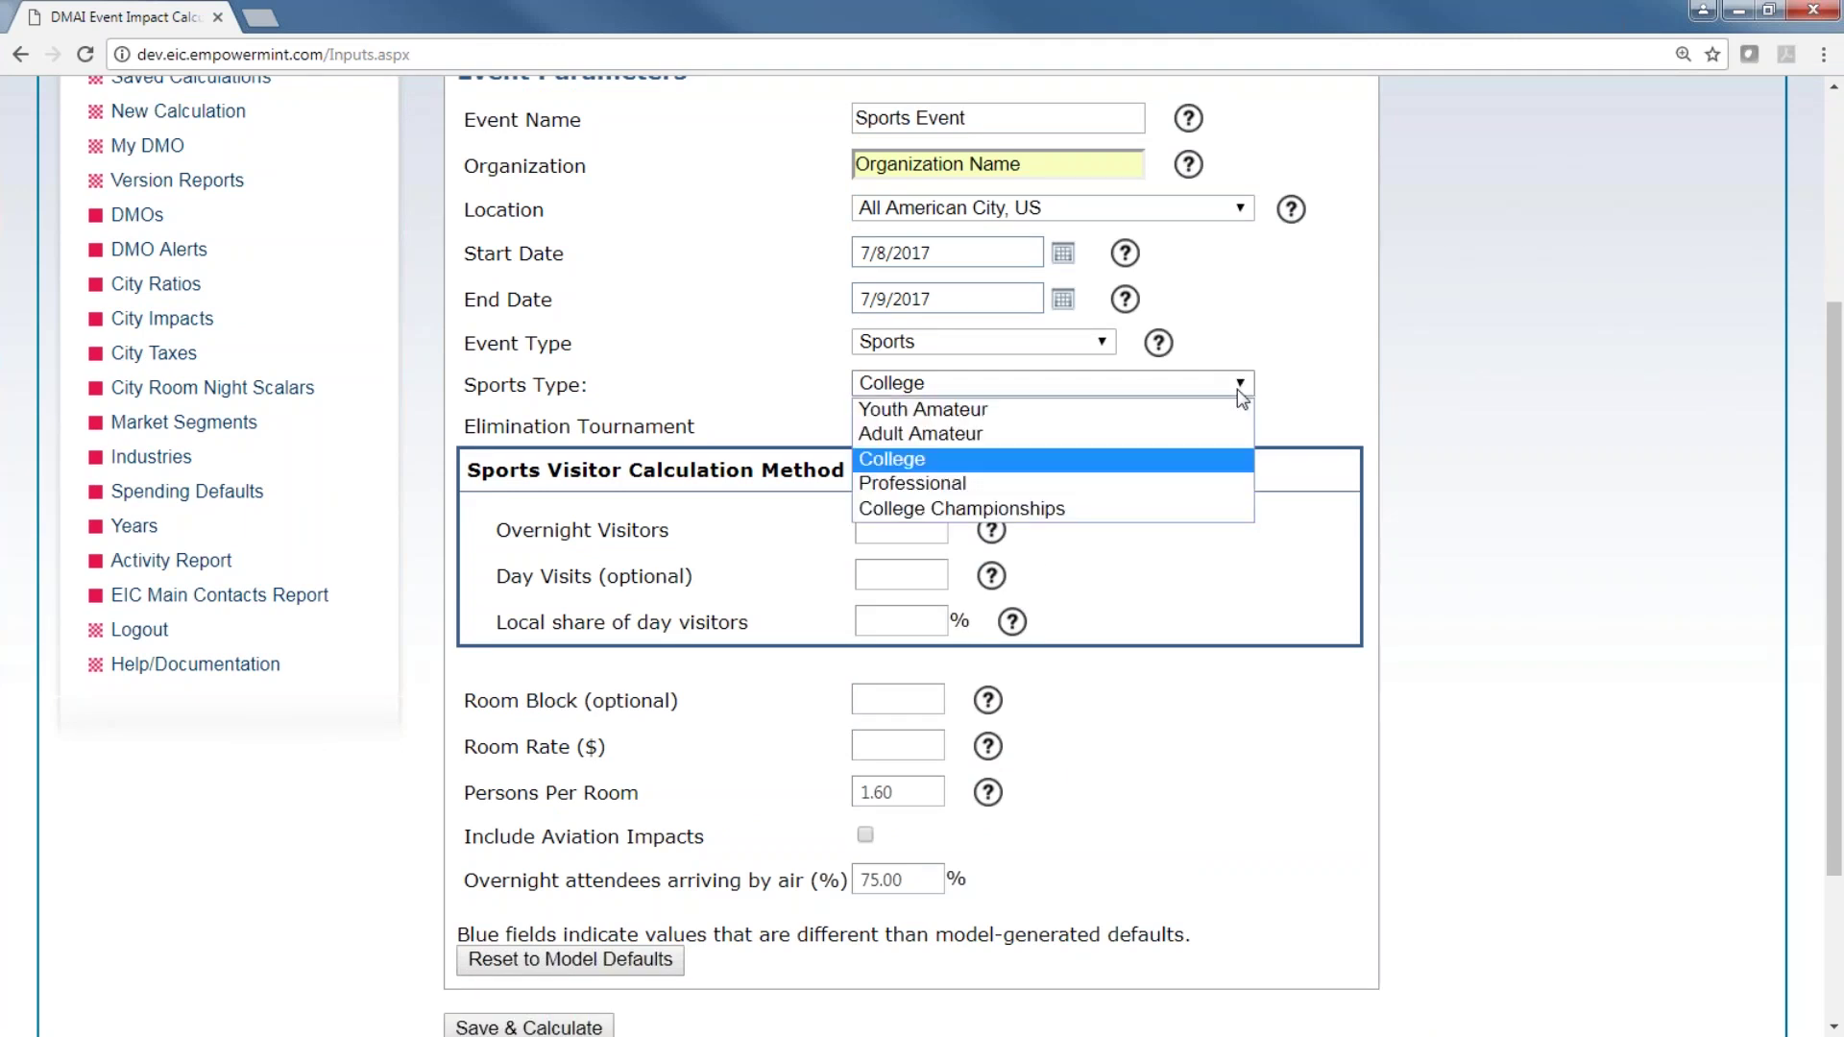
click(1116, 508)
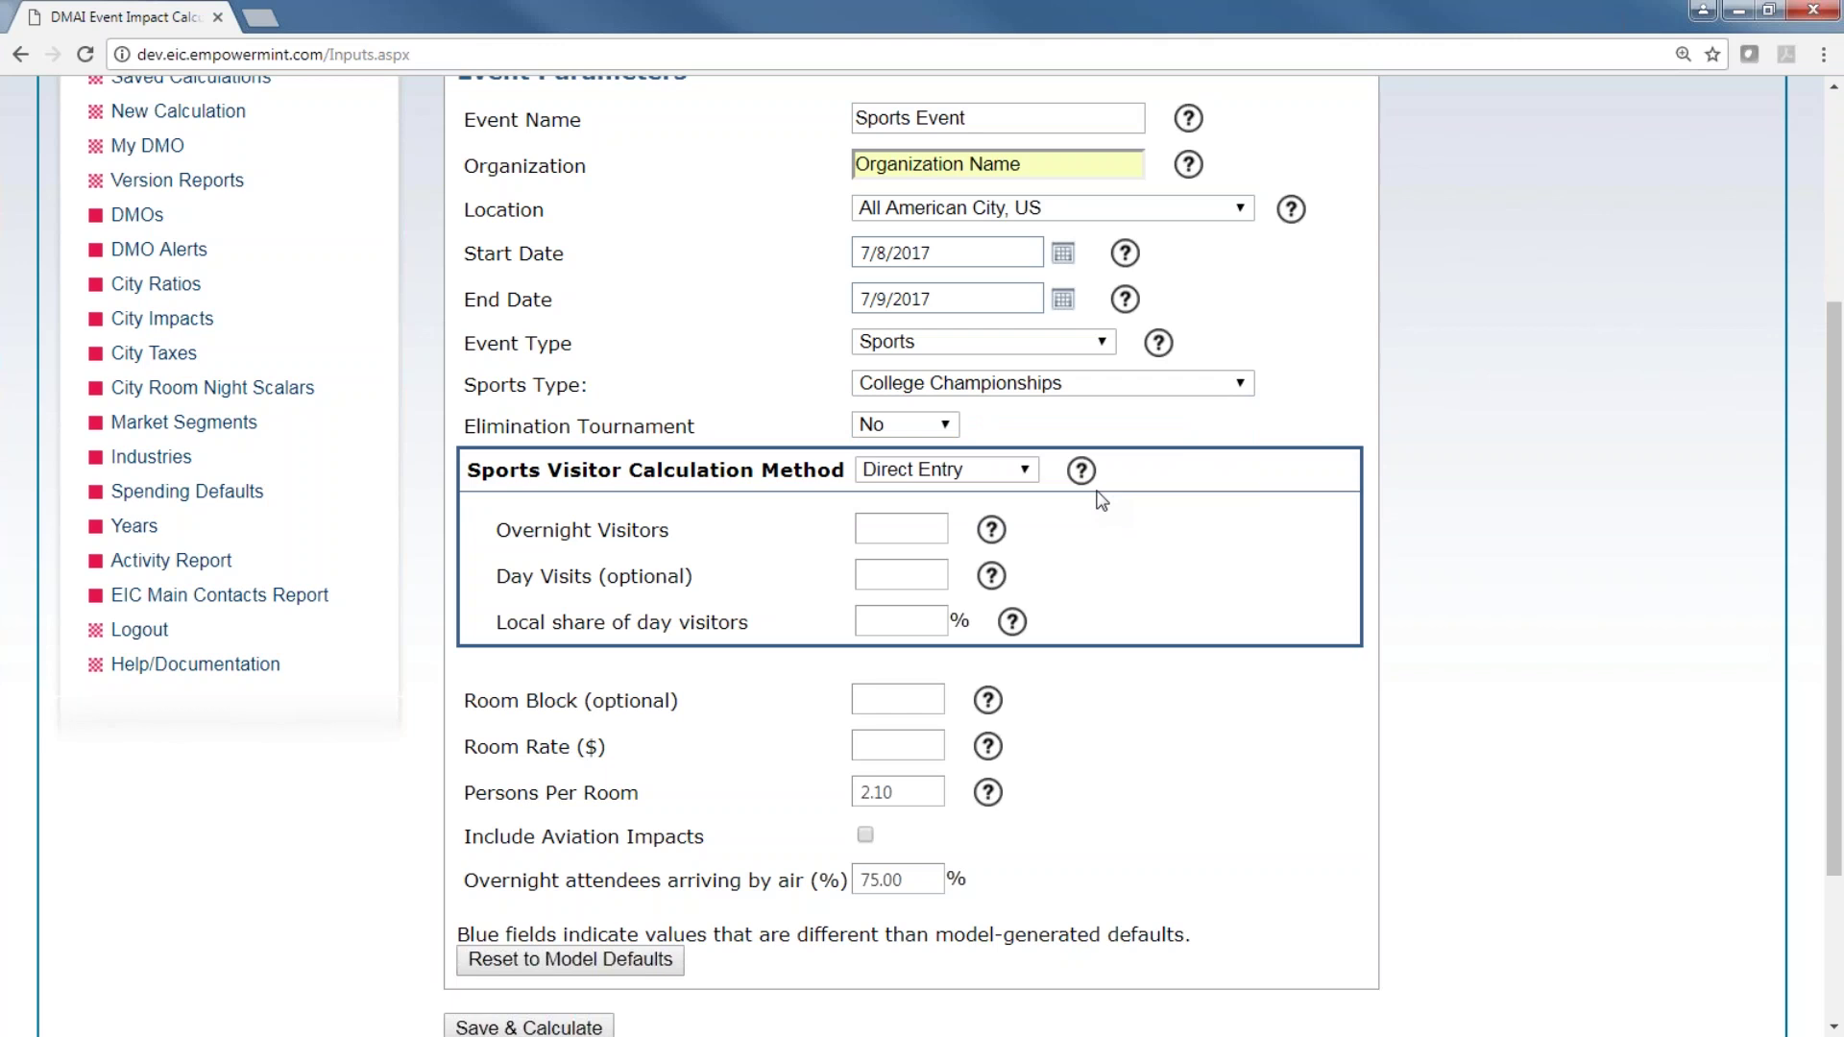
click(1238, 387)
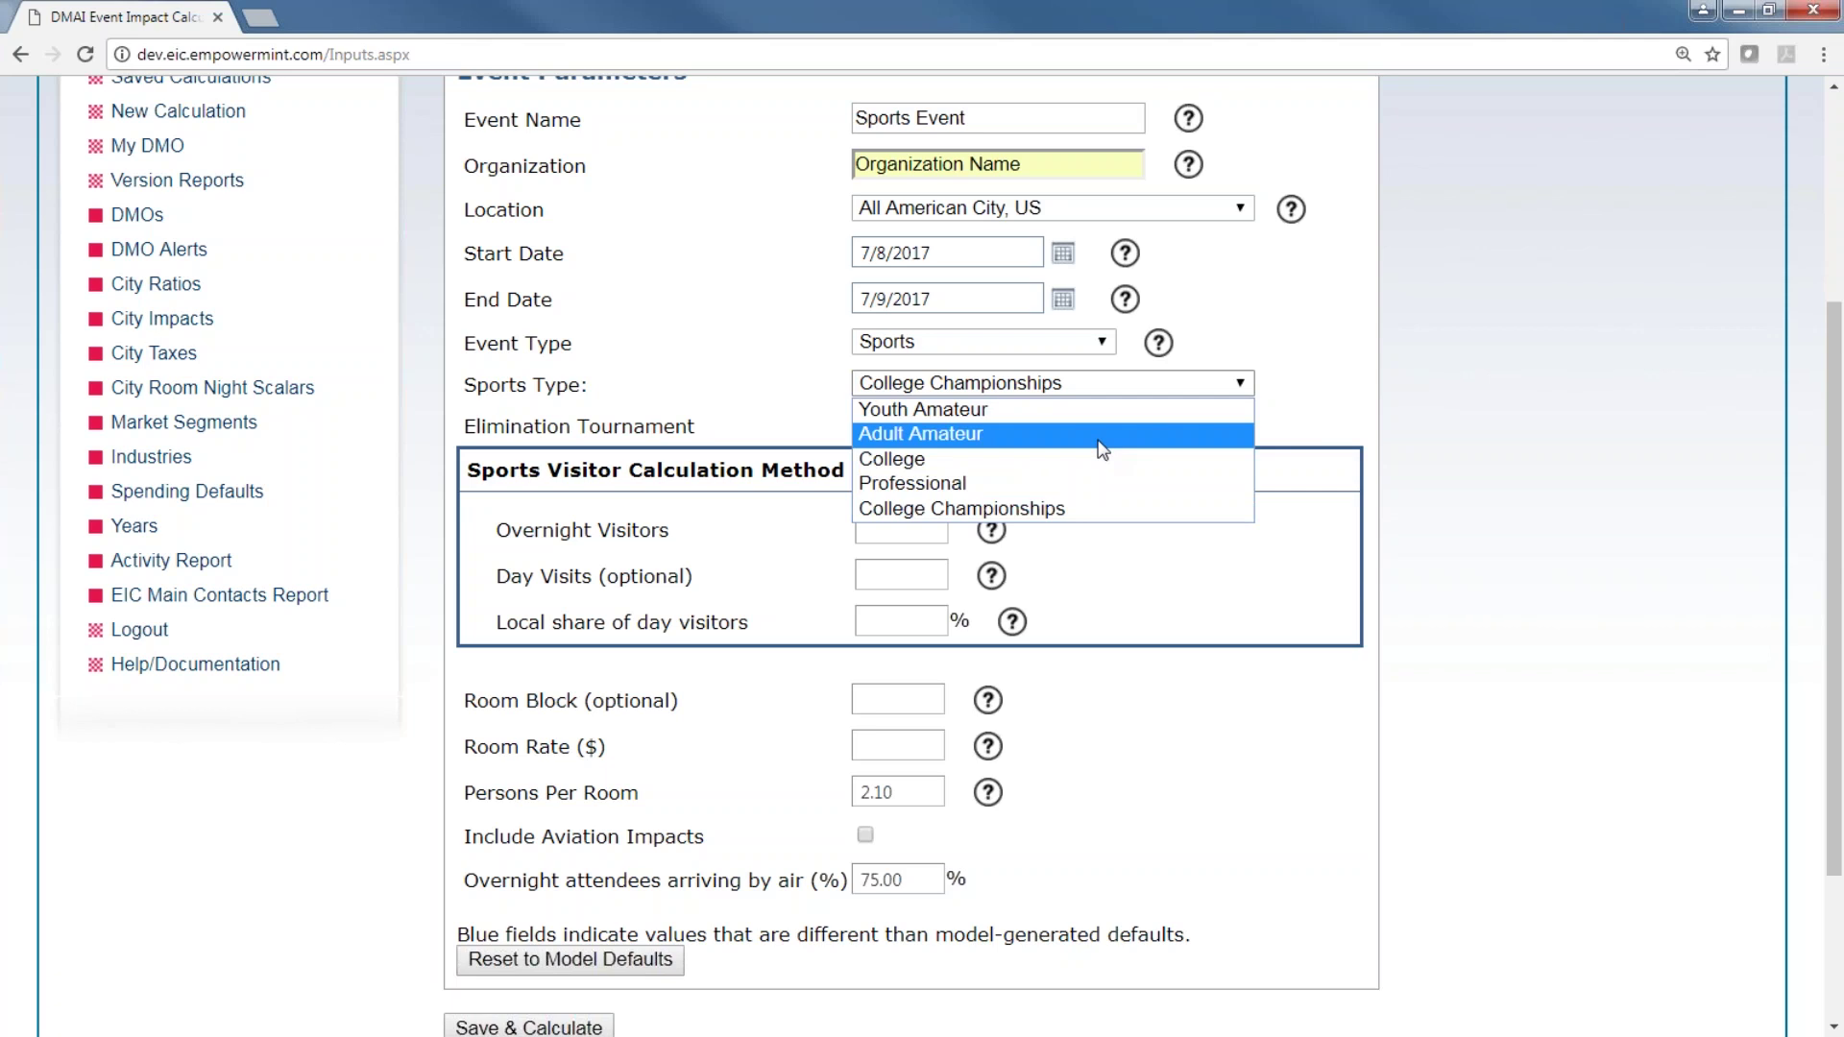
click(1101, 444)
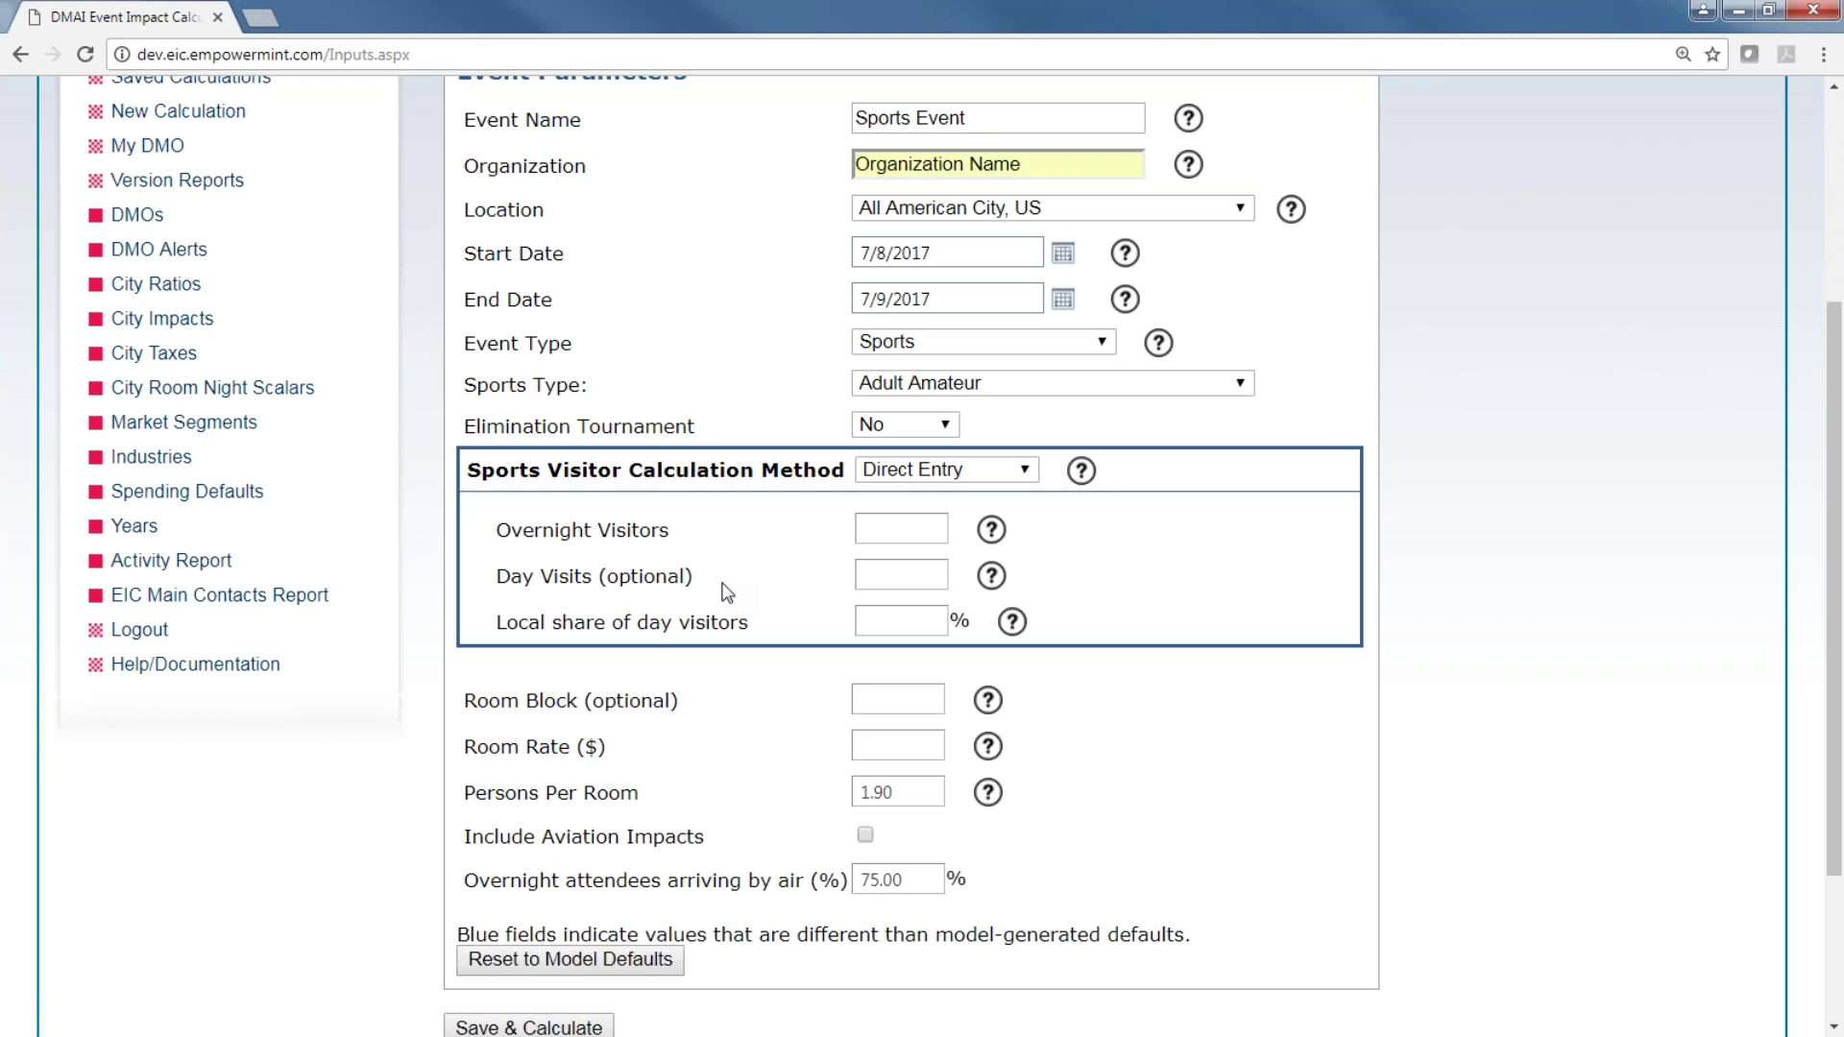
- List the visitor calculation methods: Direct Entry, Admission-based and Participant-based
click(1024, 471)
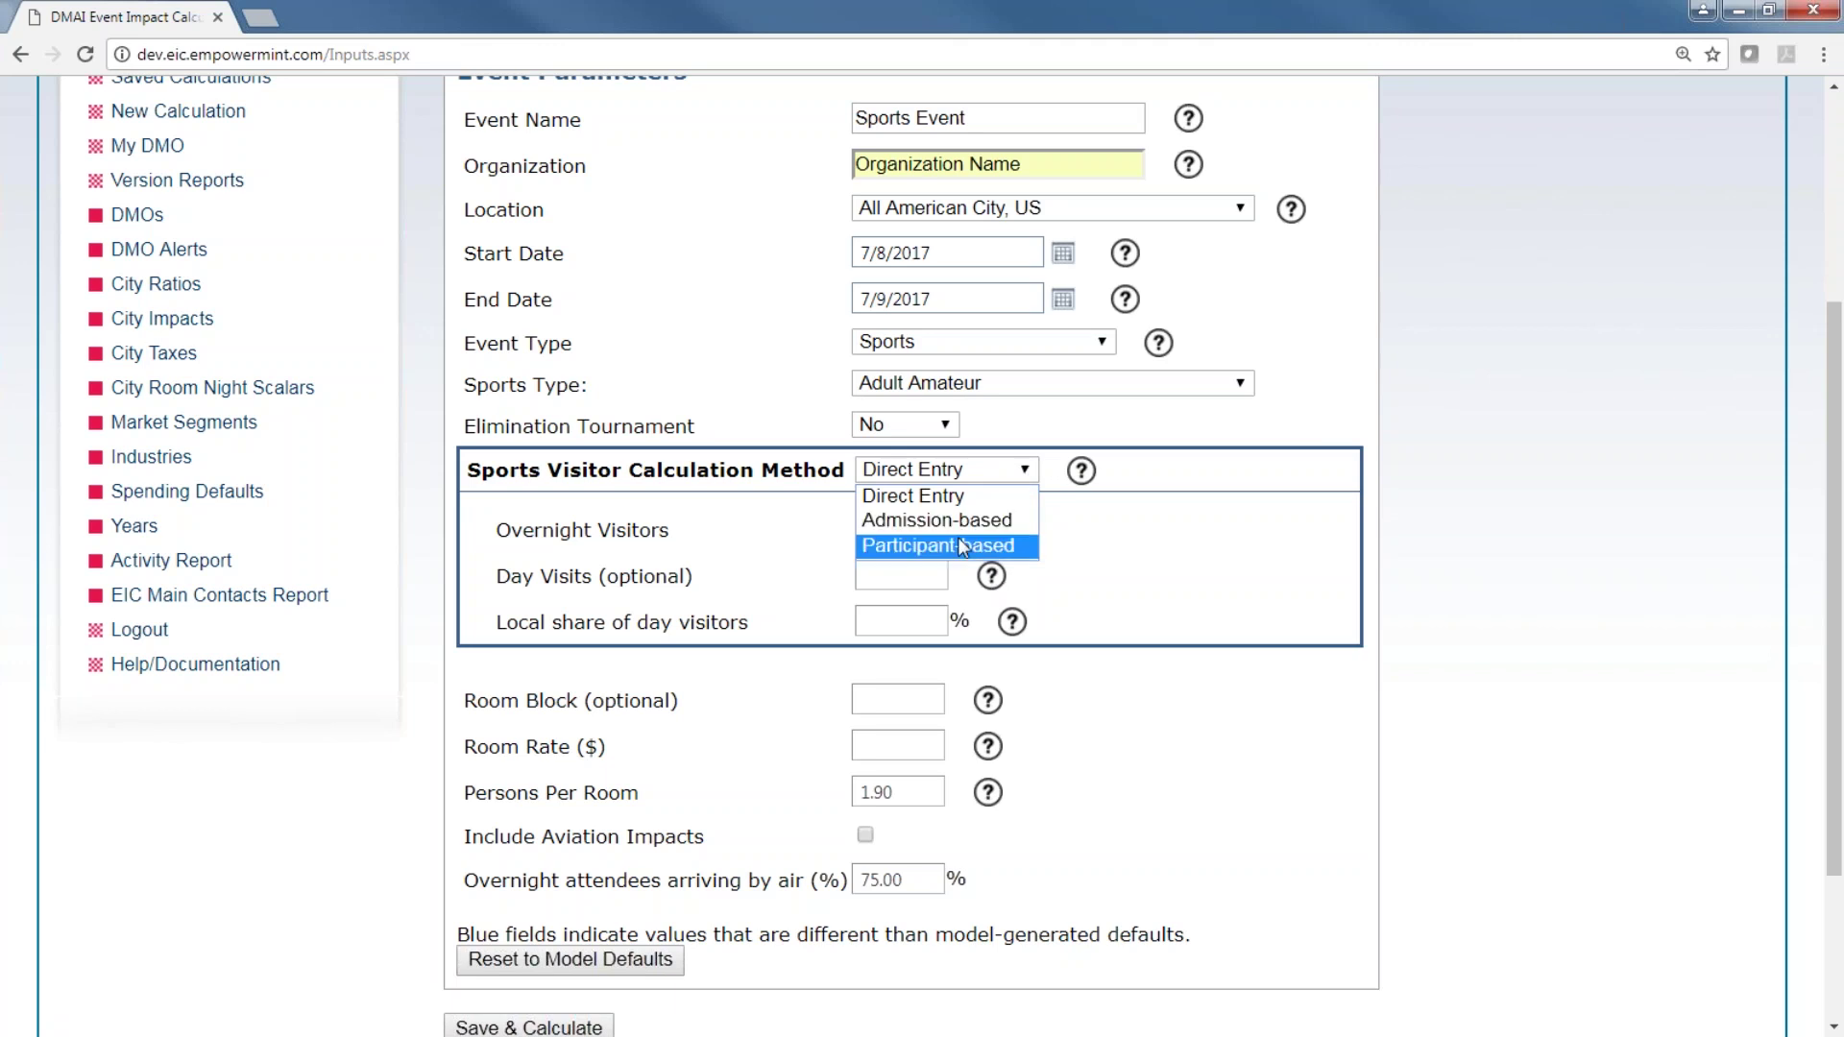
- Use Participant-based: 1,500 participants, 1.5 spectators each, 65% overnight share
click(979, 546)
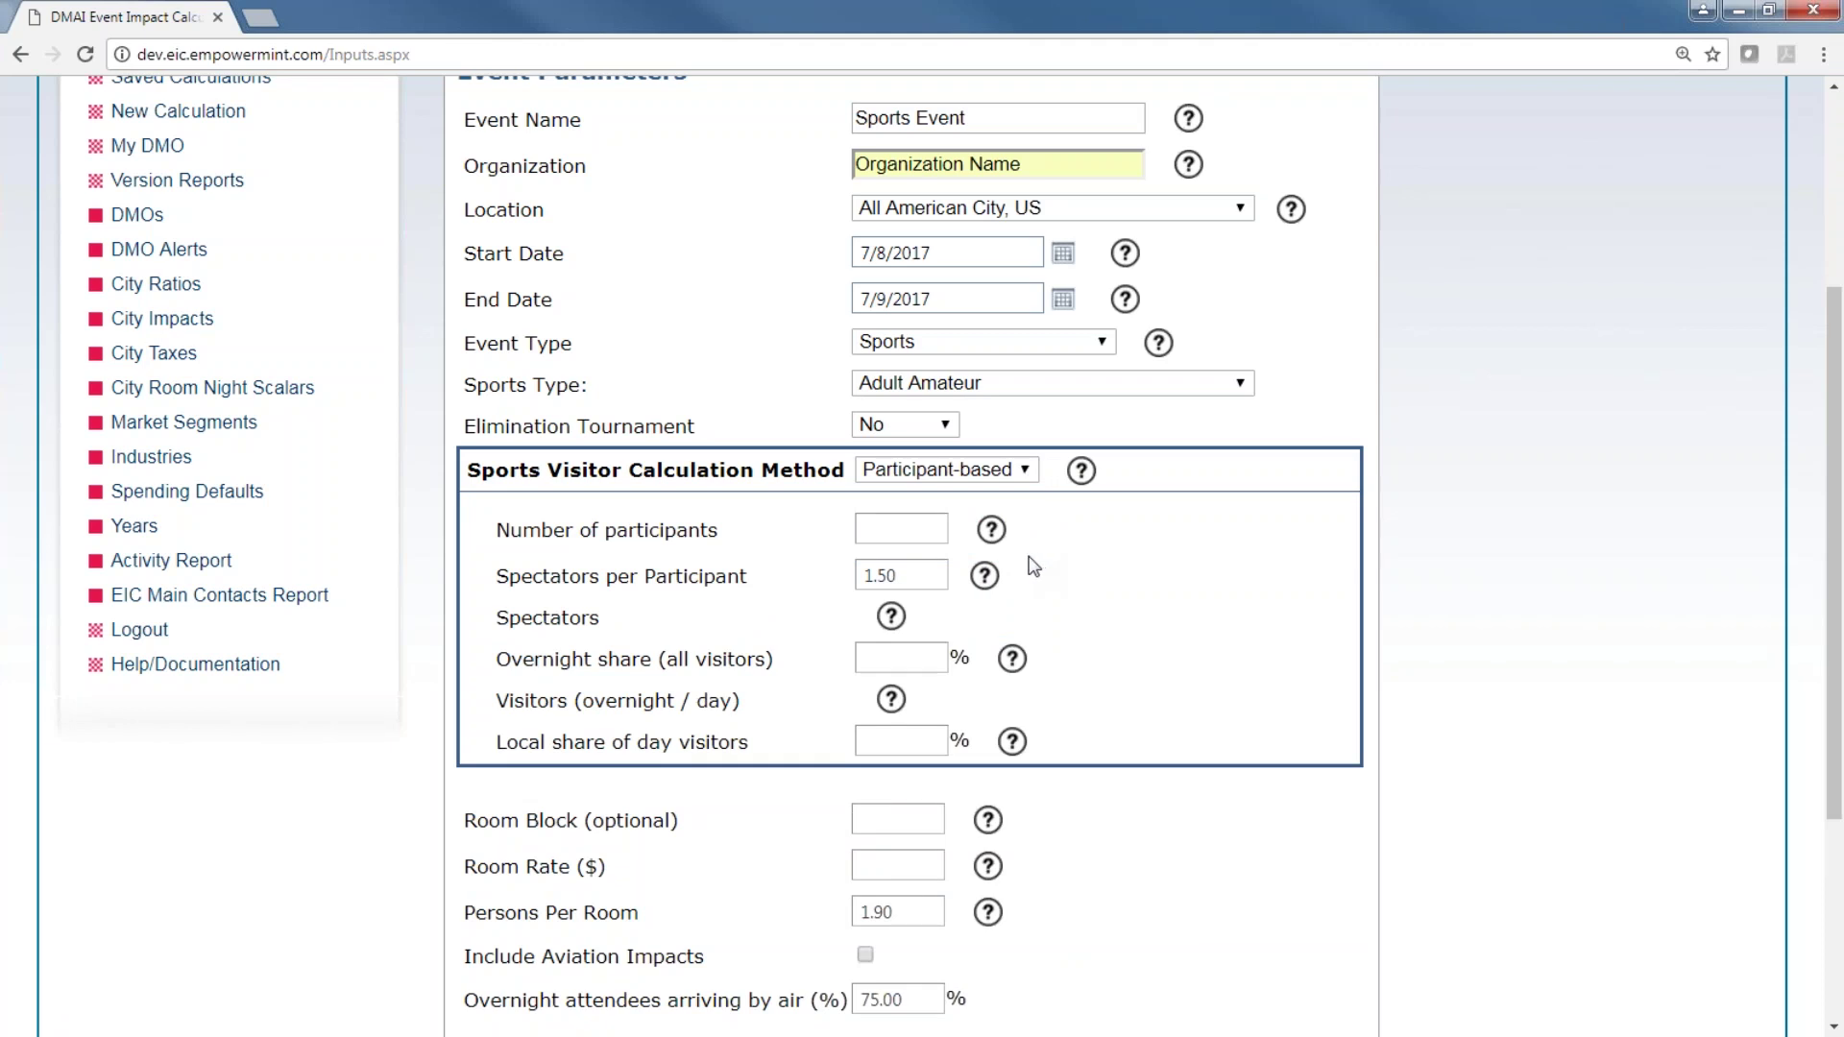
click(912, 534)
text(1500)
click(941, 581)
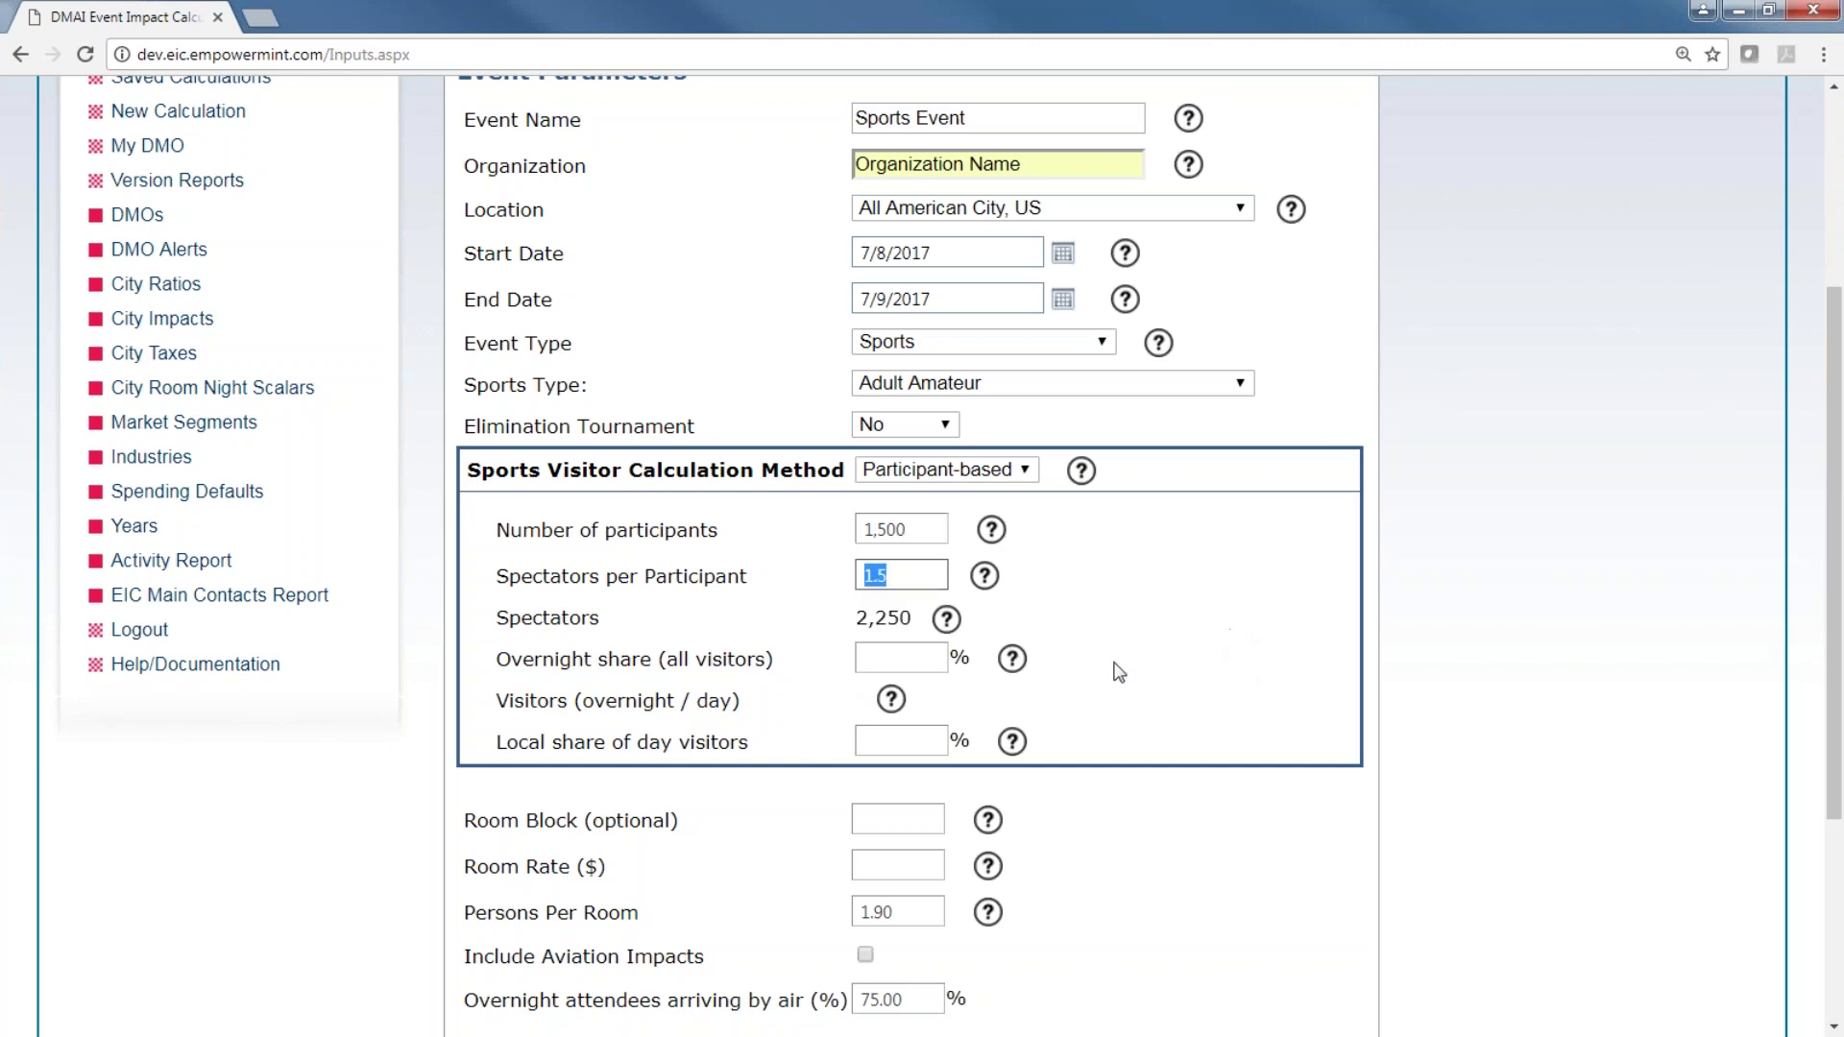
click(912, 657)
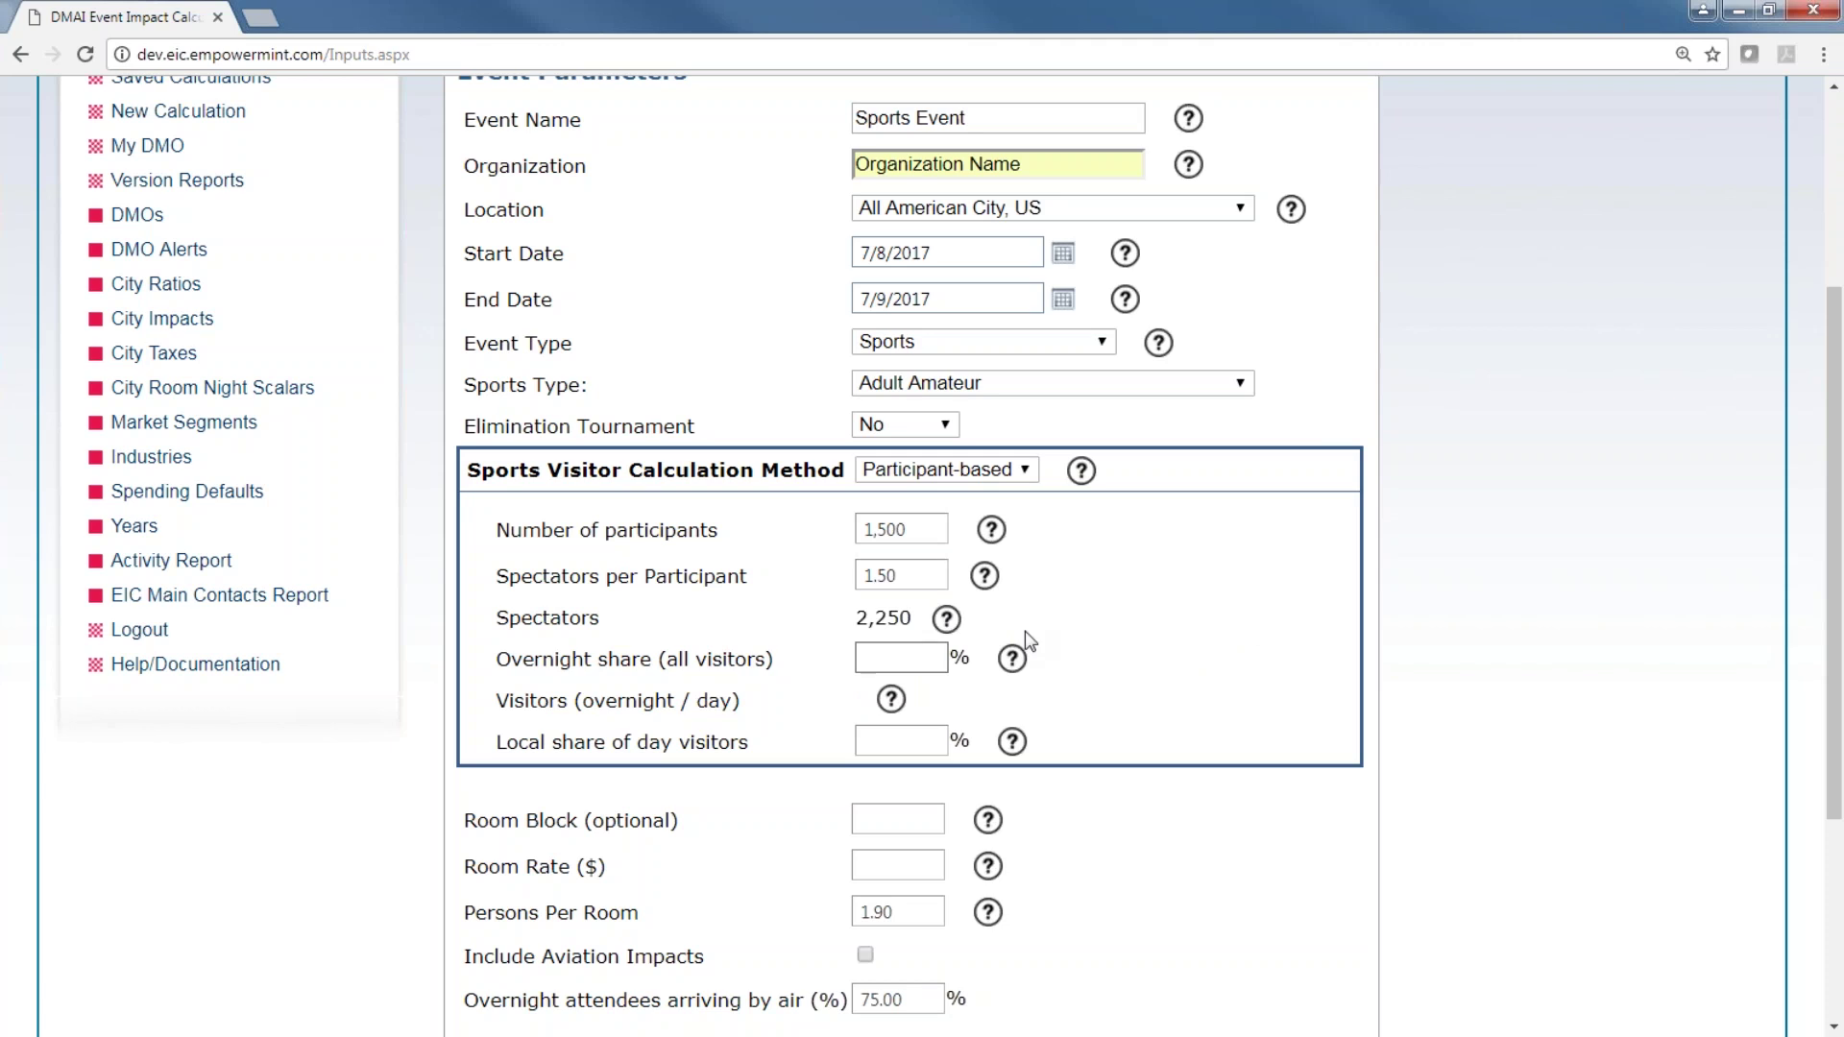
text(65)
click(1195, 687)
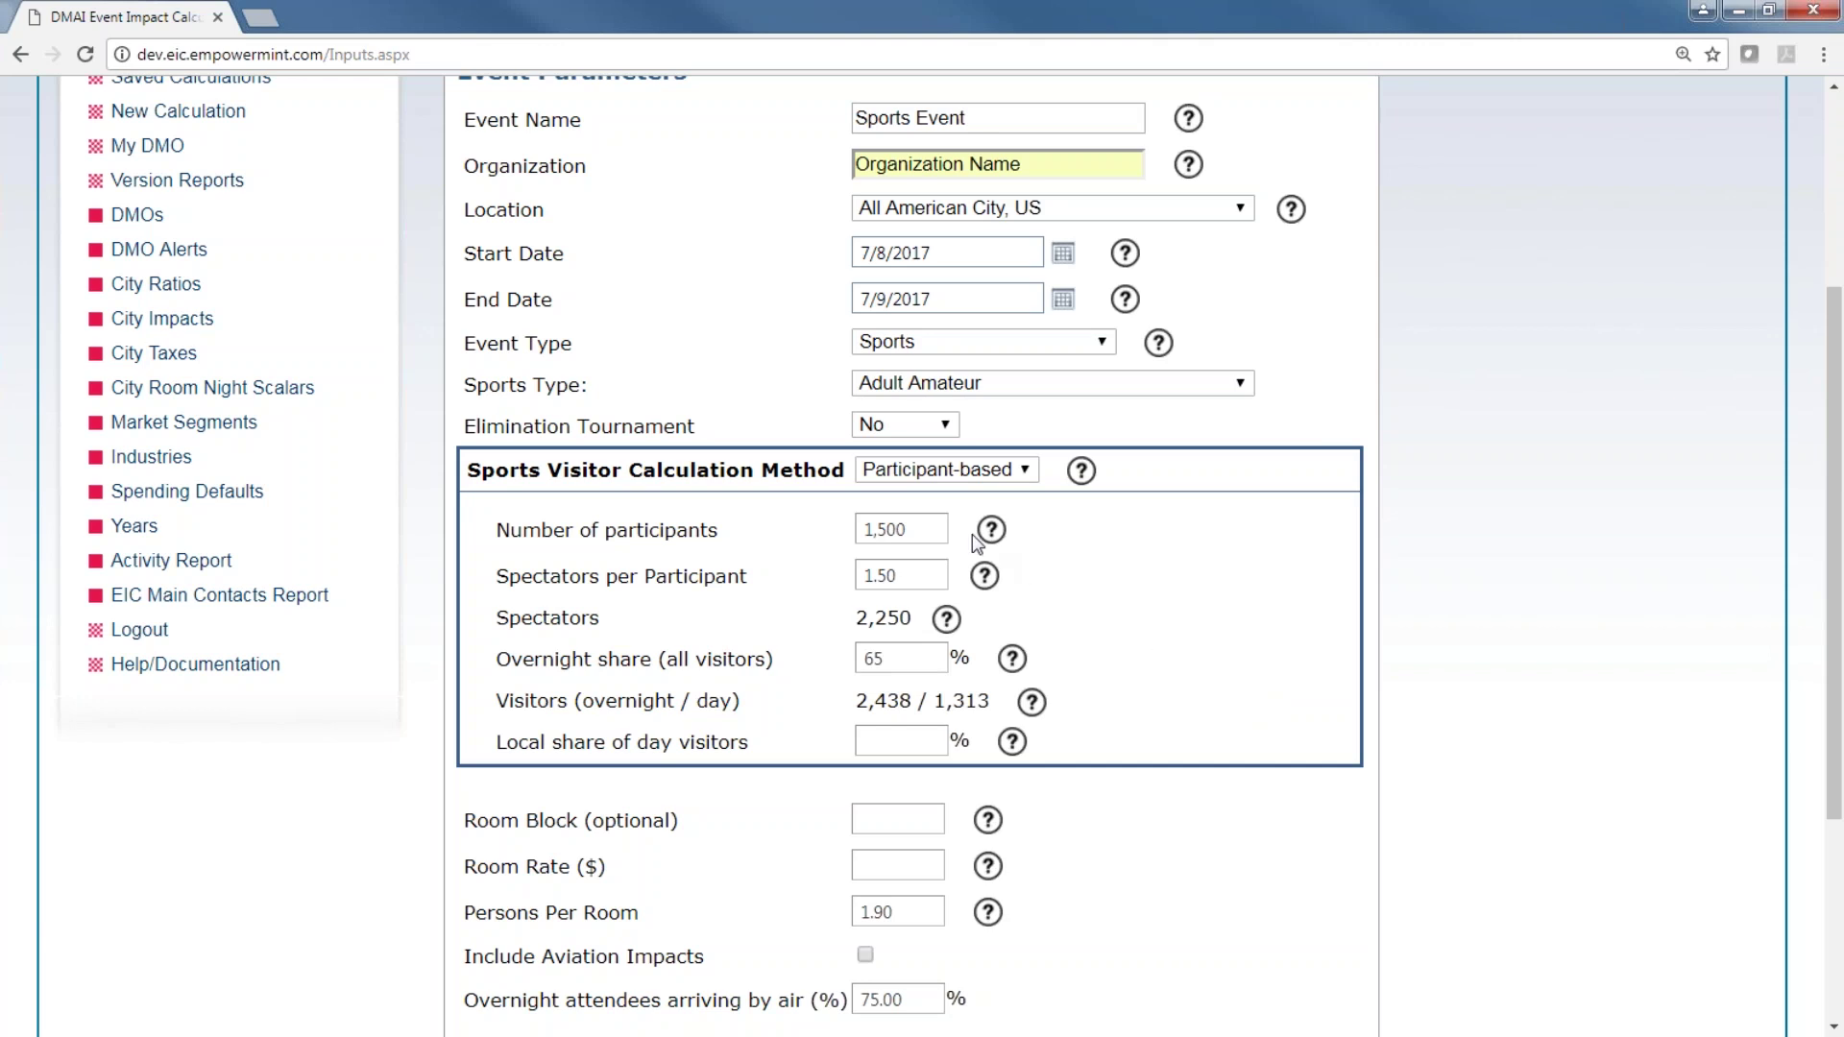
click(1020, 472)
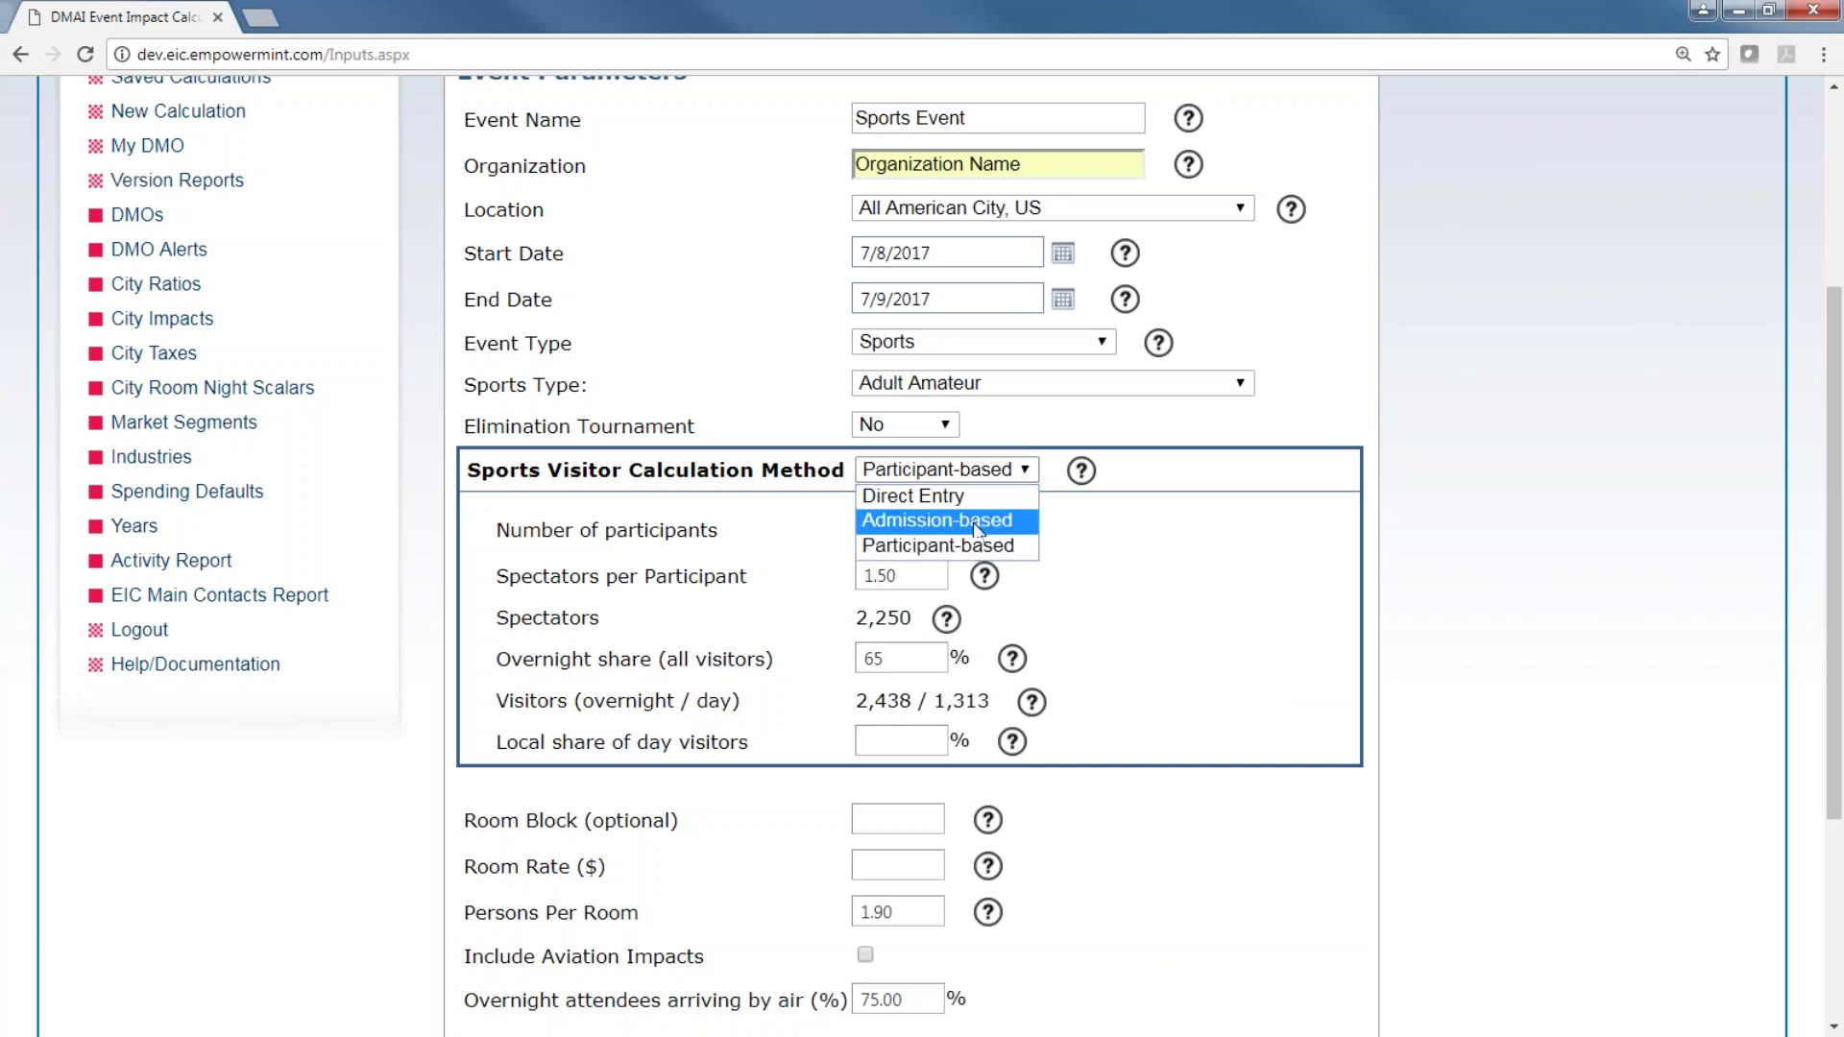
- Switch to Admission-based with 25,000 admissions per event, 3 events and 2 events per visitor
click(974, 519)
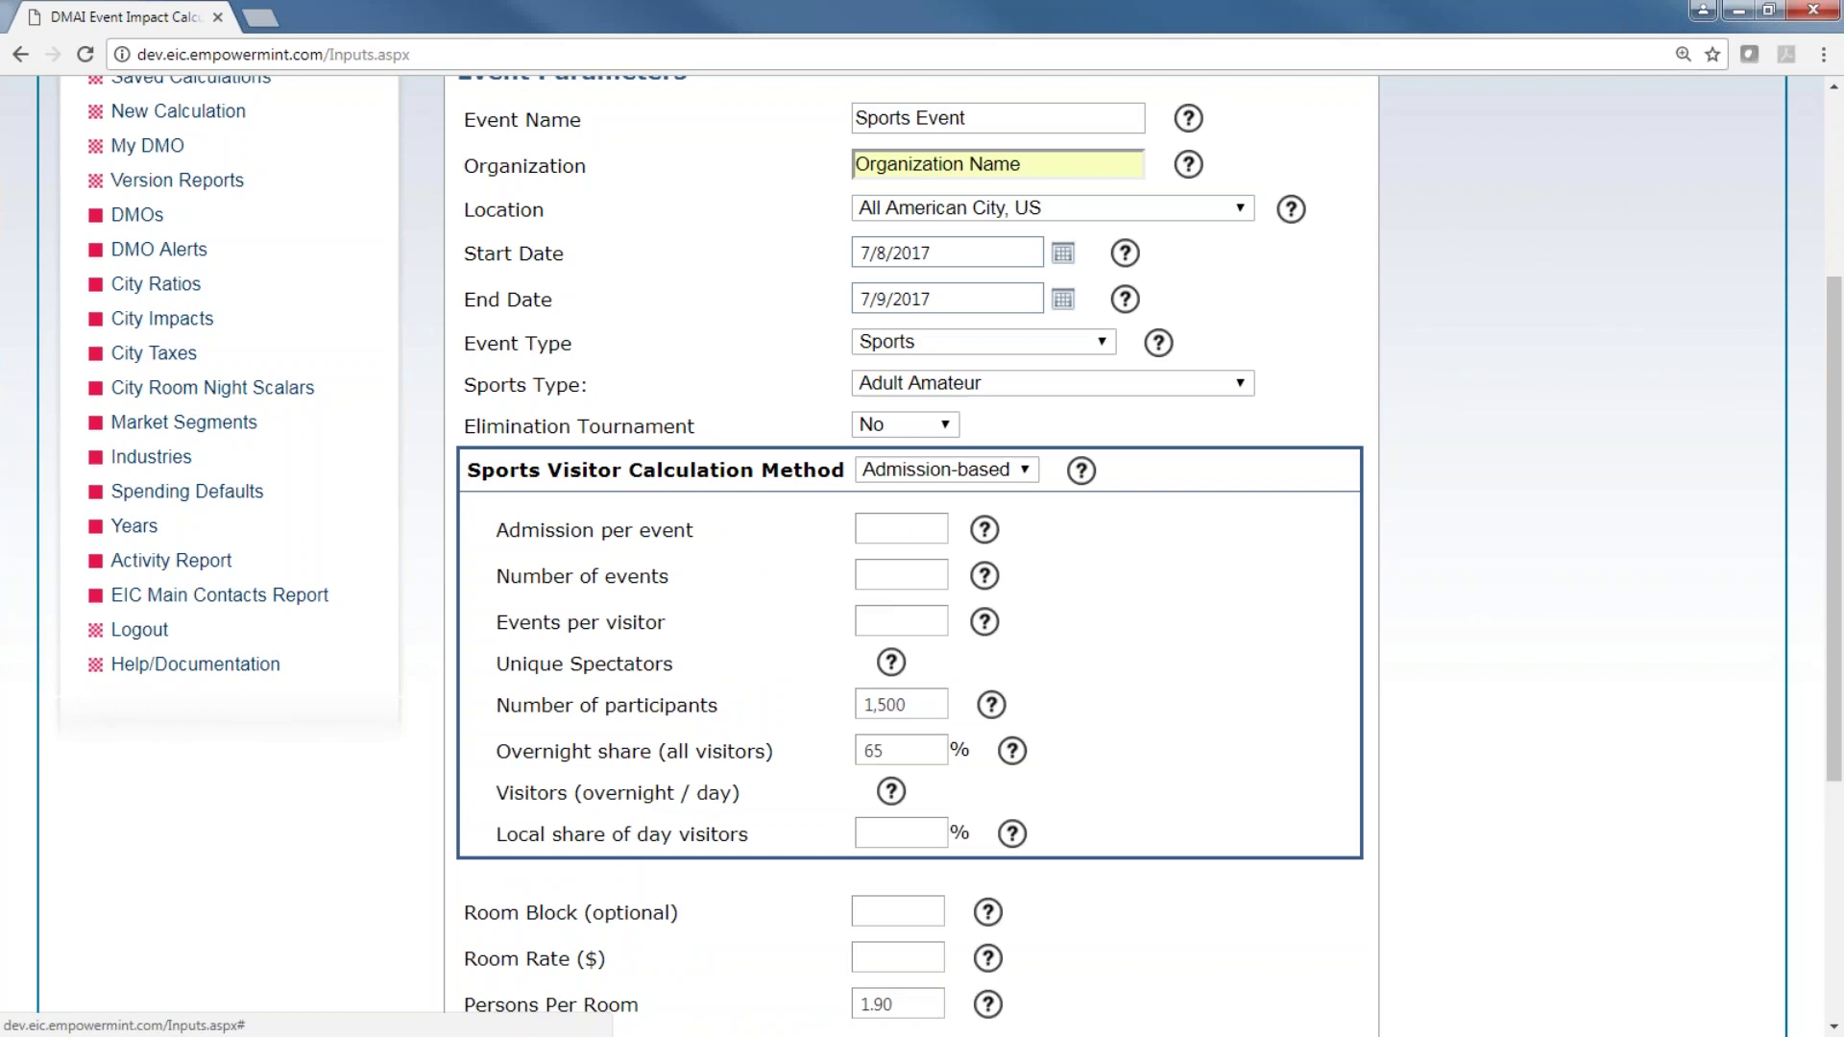
click(923, 531)
text(25000)
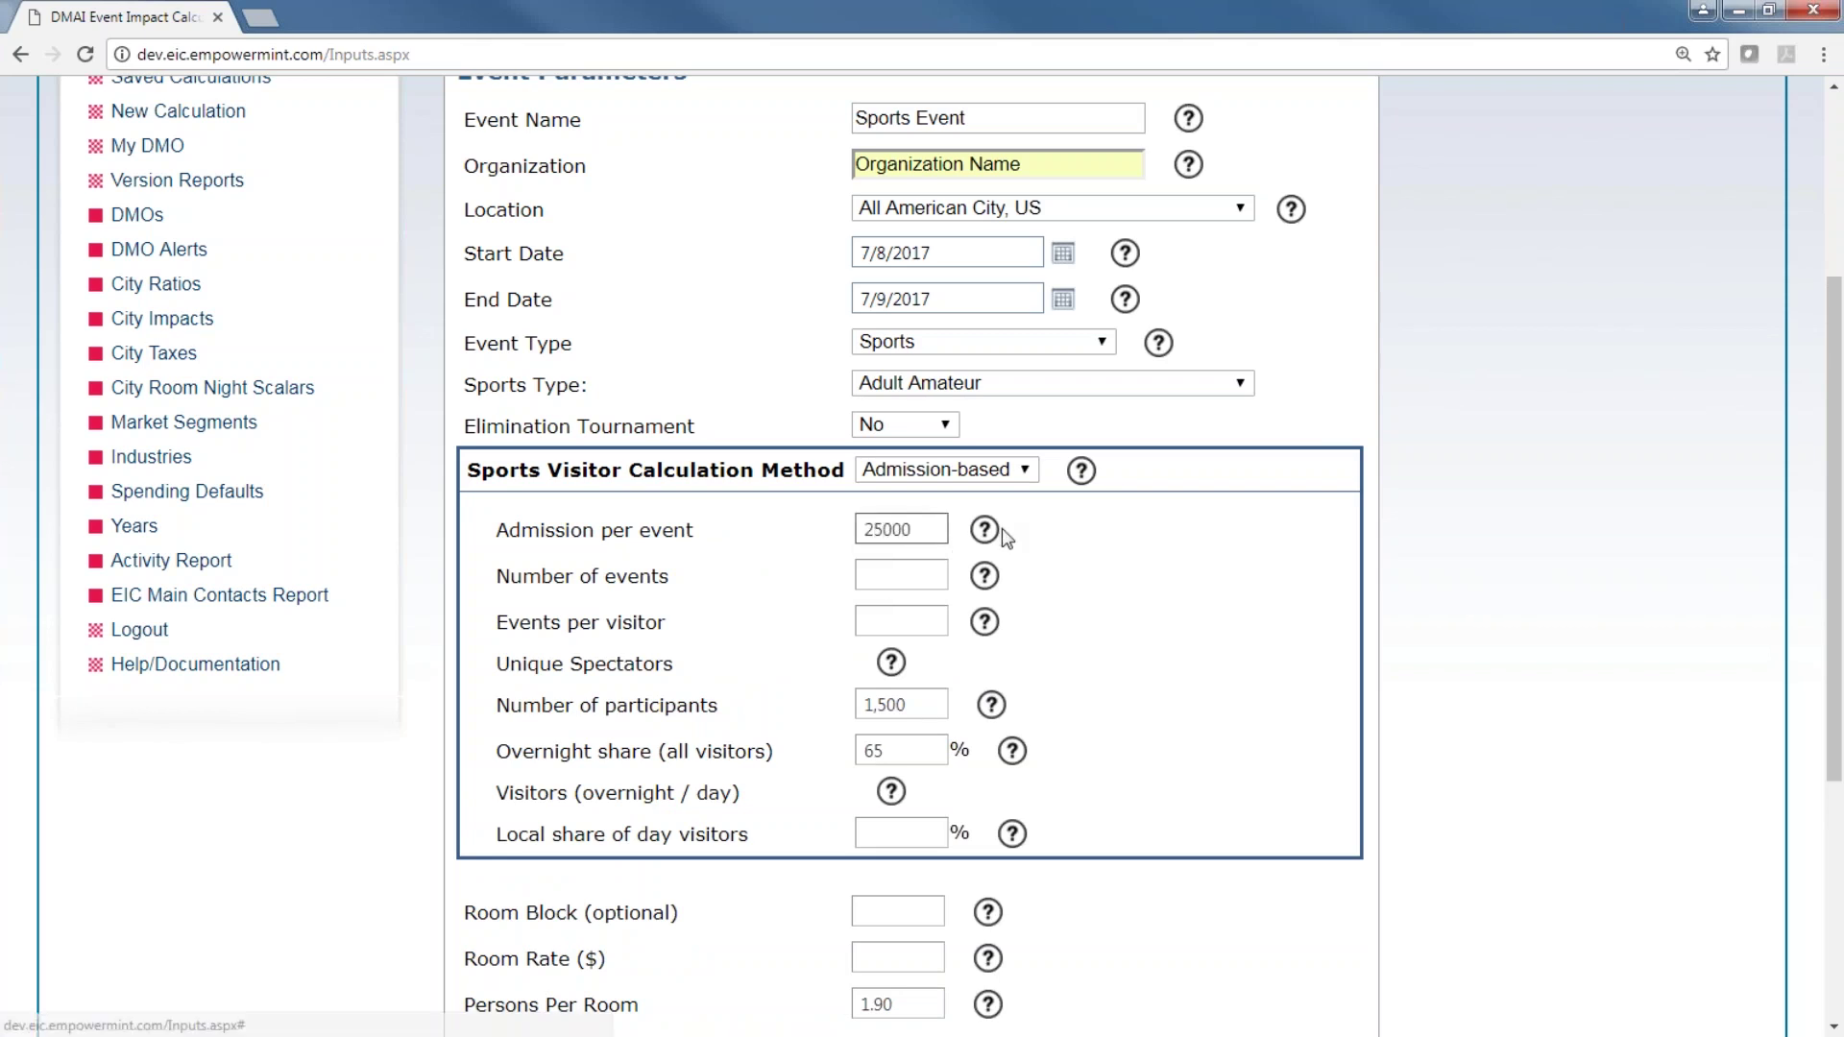
click(1099, 586)
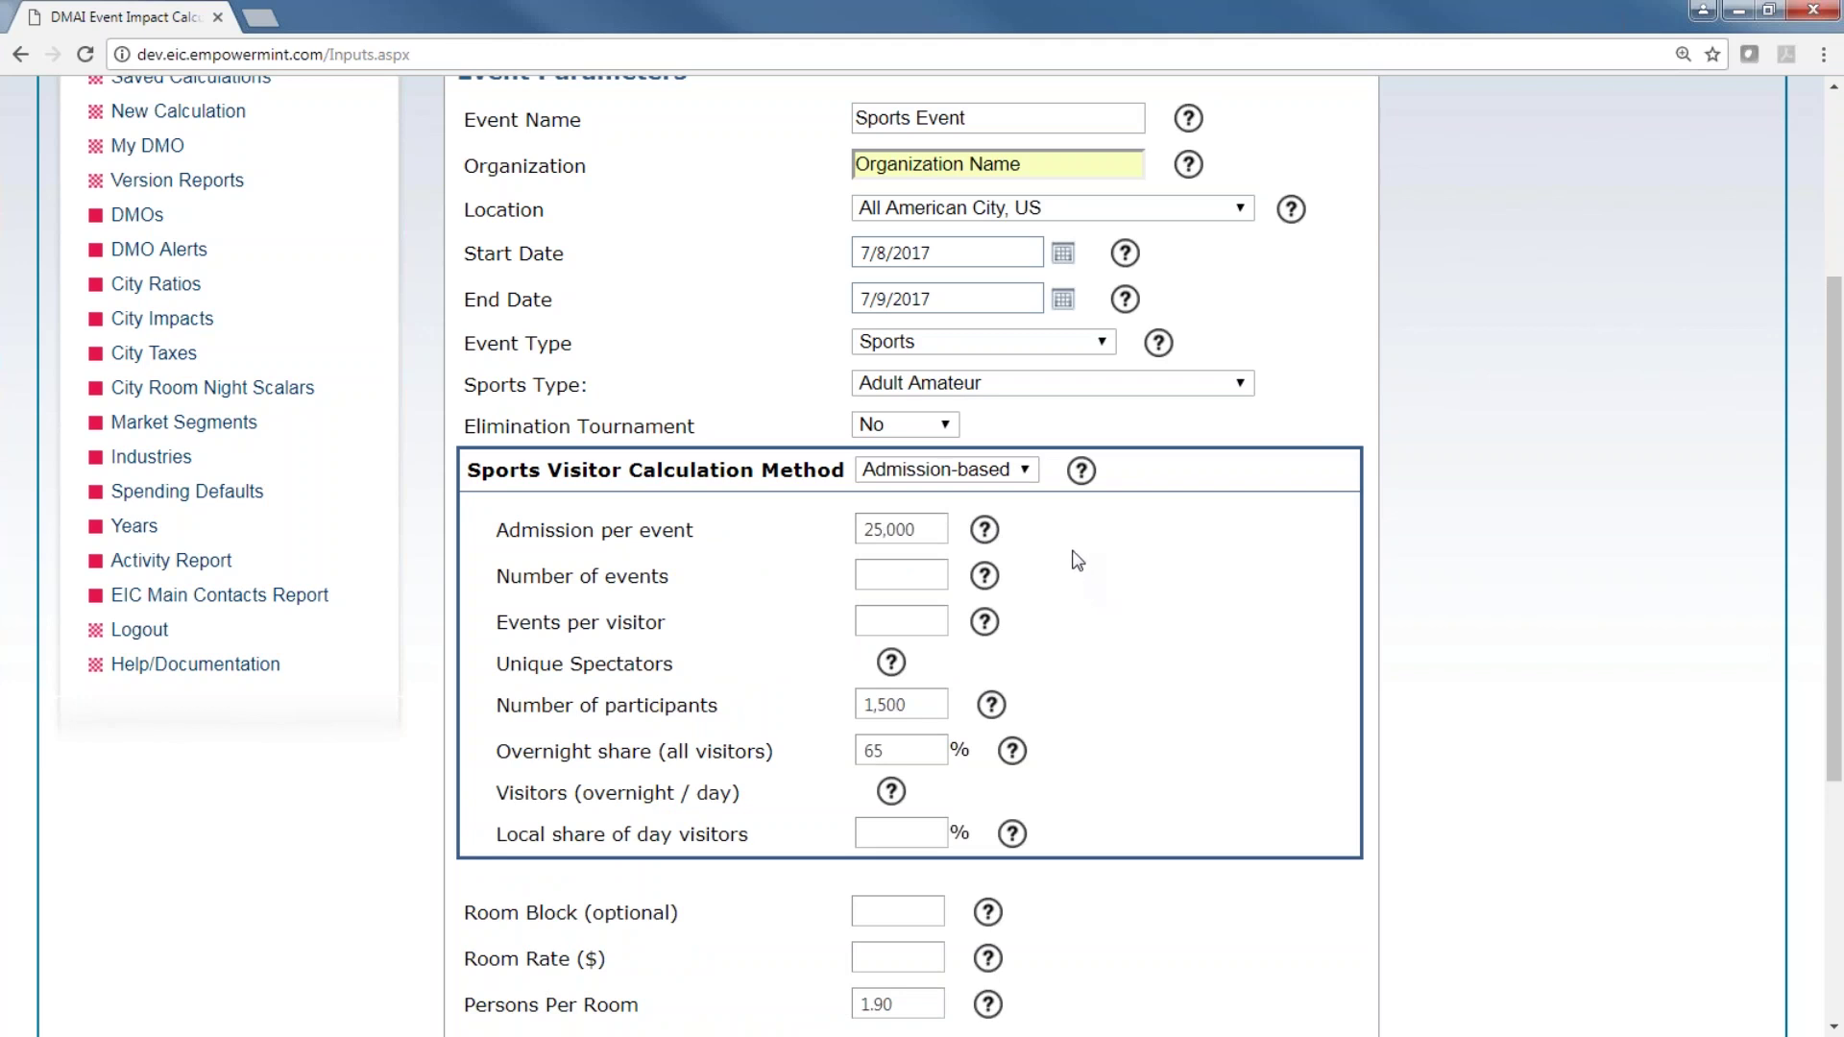
click(891, 579)
text(3)
click(1073, 630)
click(904, 612)
text(2)
click(1237, 720)
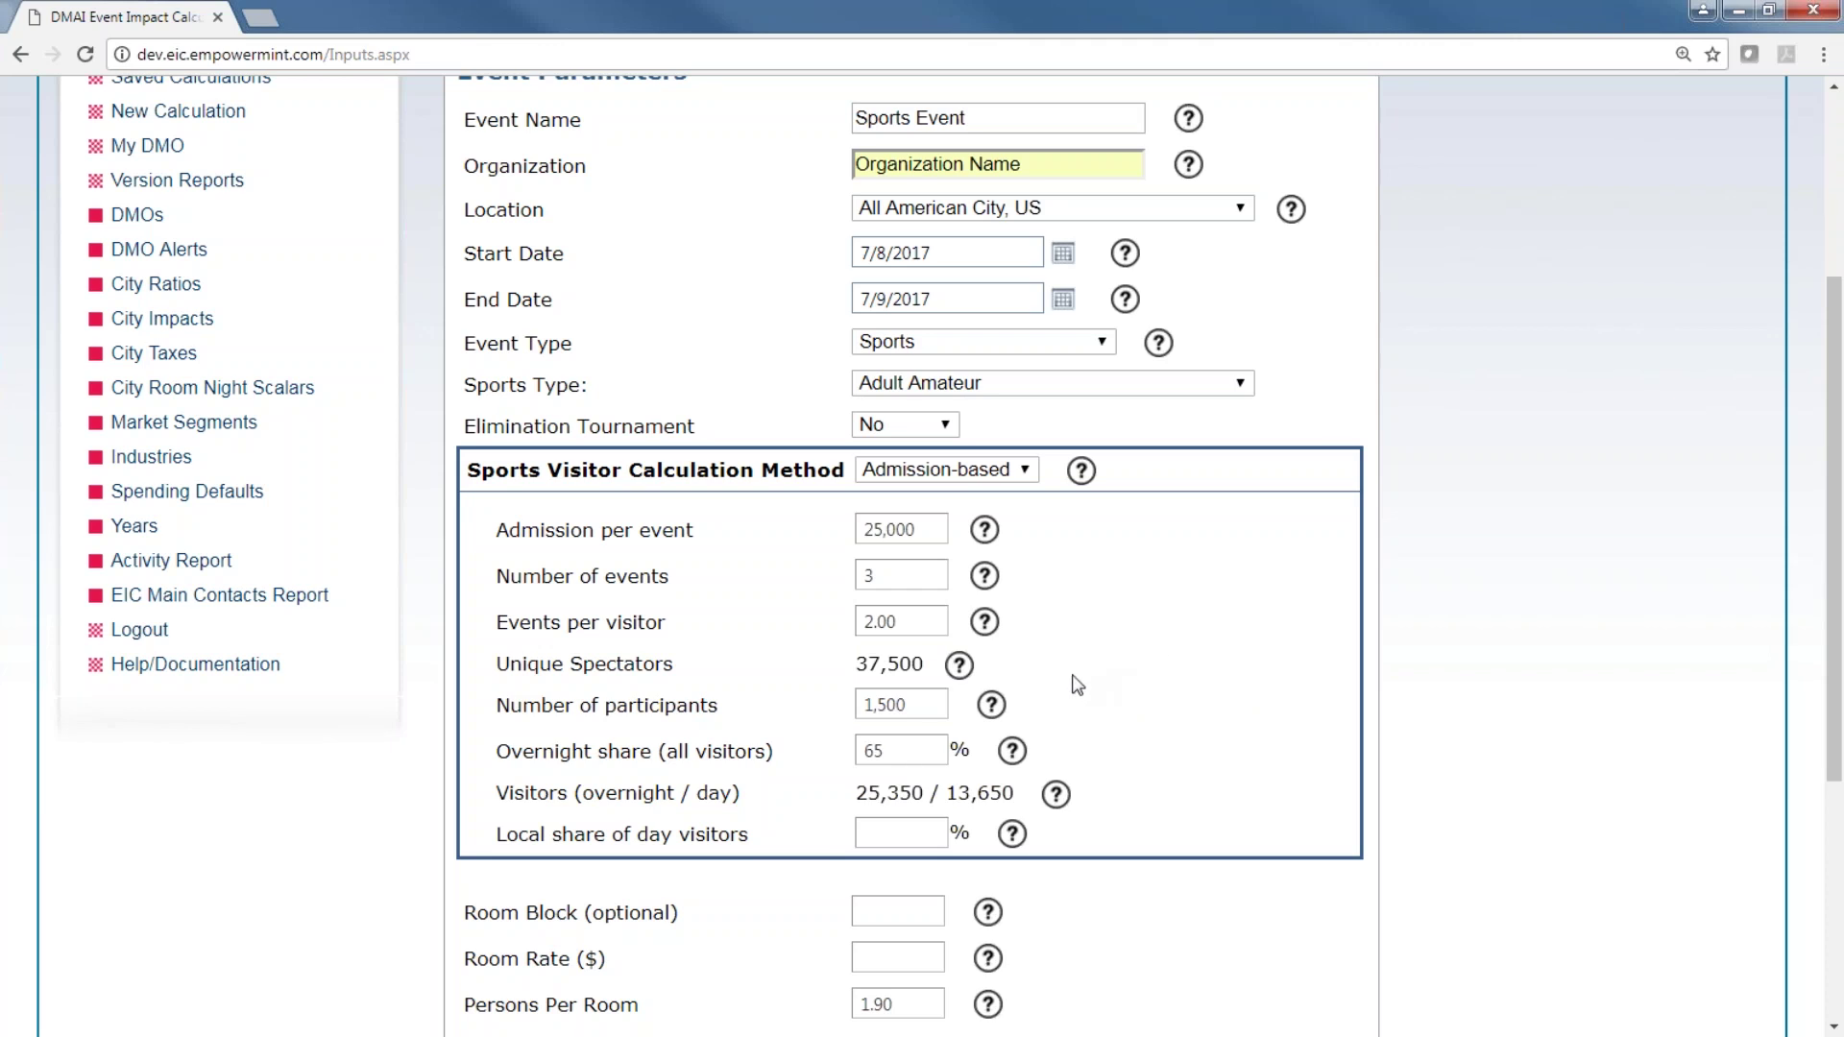
- Enter 65 participants and 15% overnight share, then return to Direct Entry
key(Tab)
key(shift+Tab)
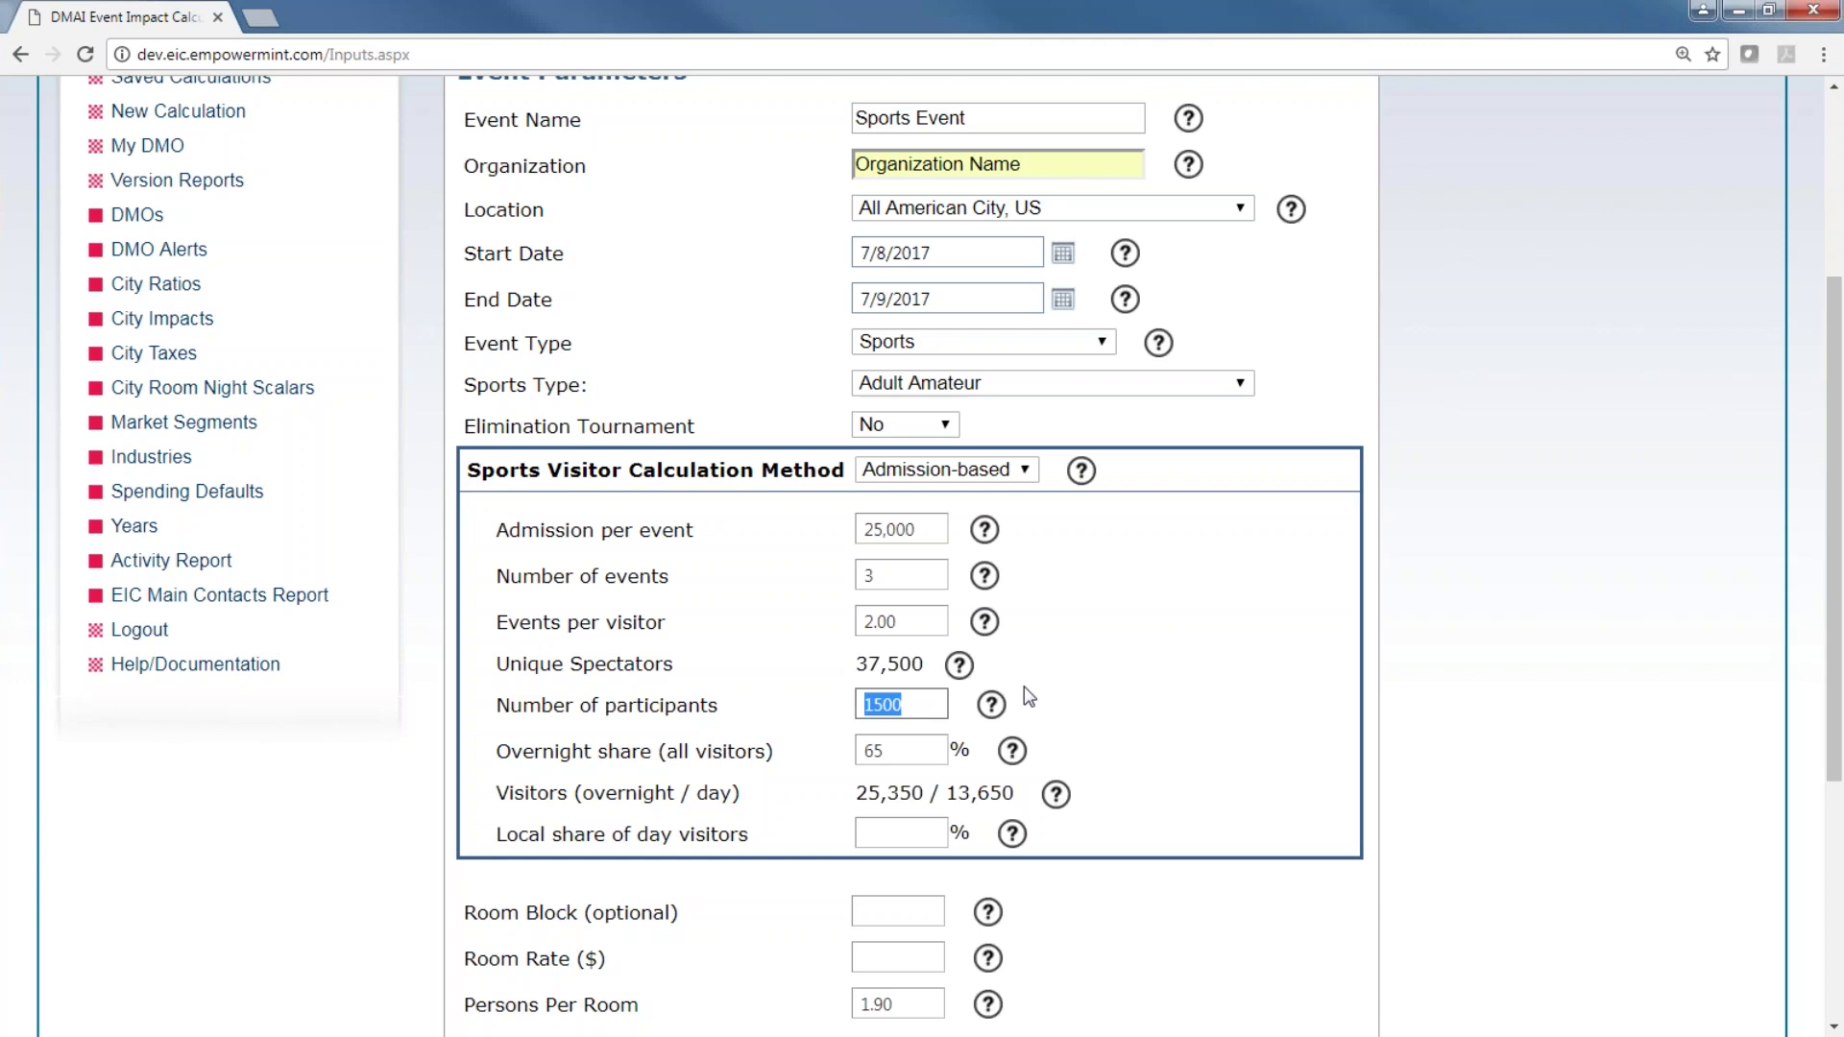
text(65)
key(Tab)
text(15)
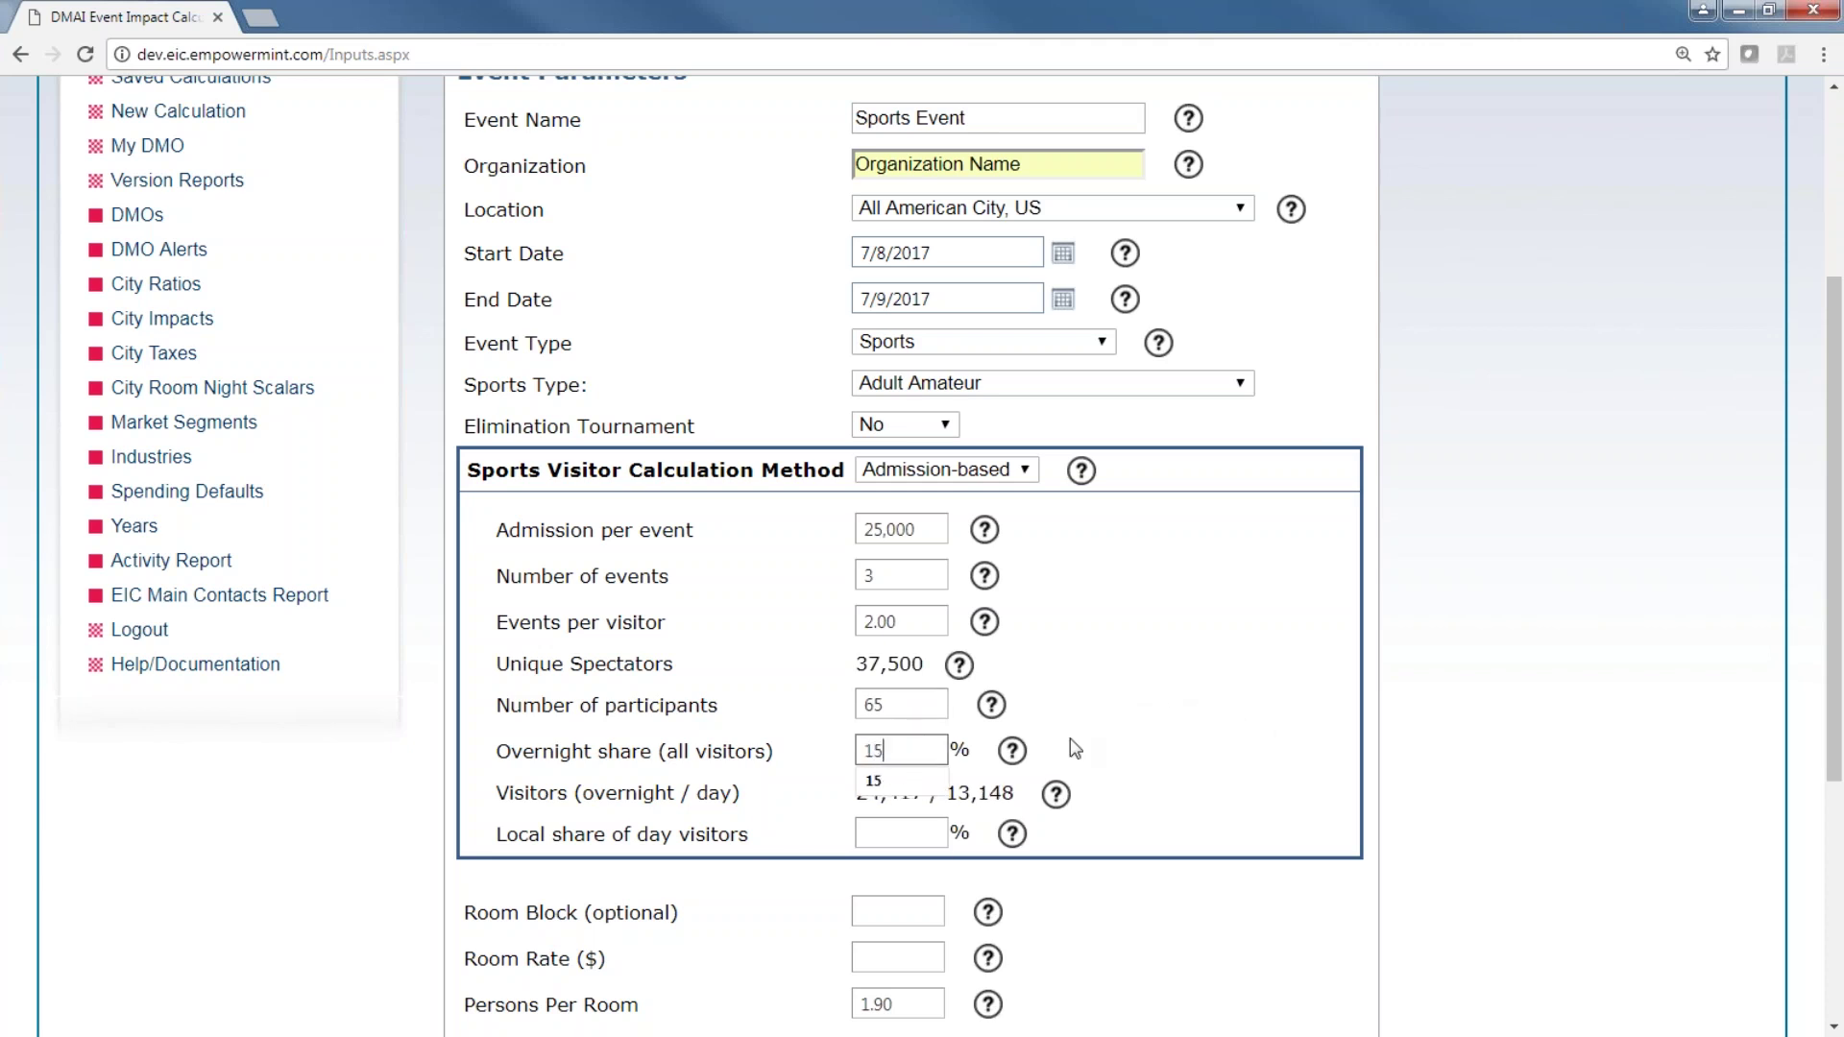
click(1513, 811)
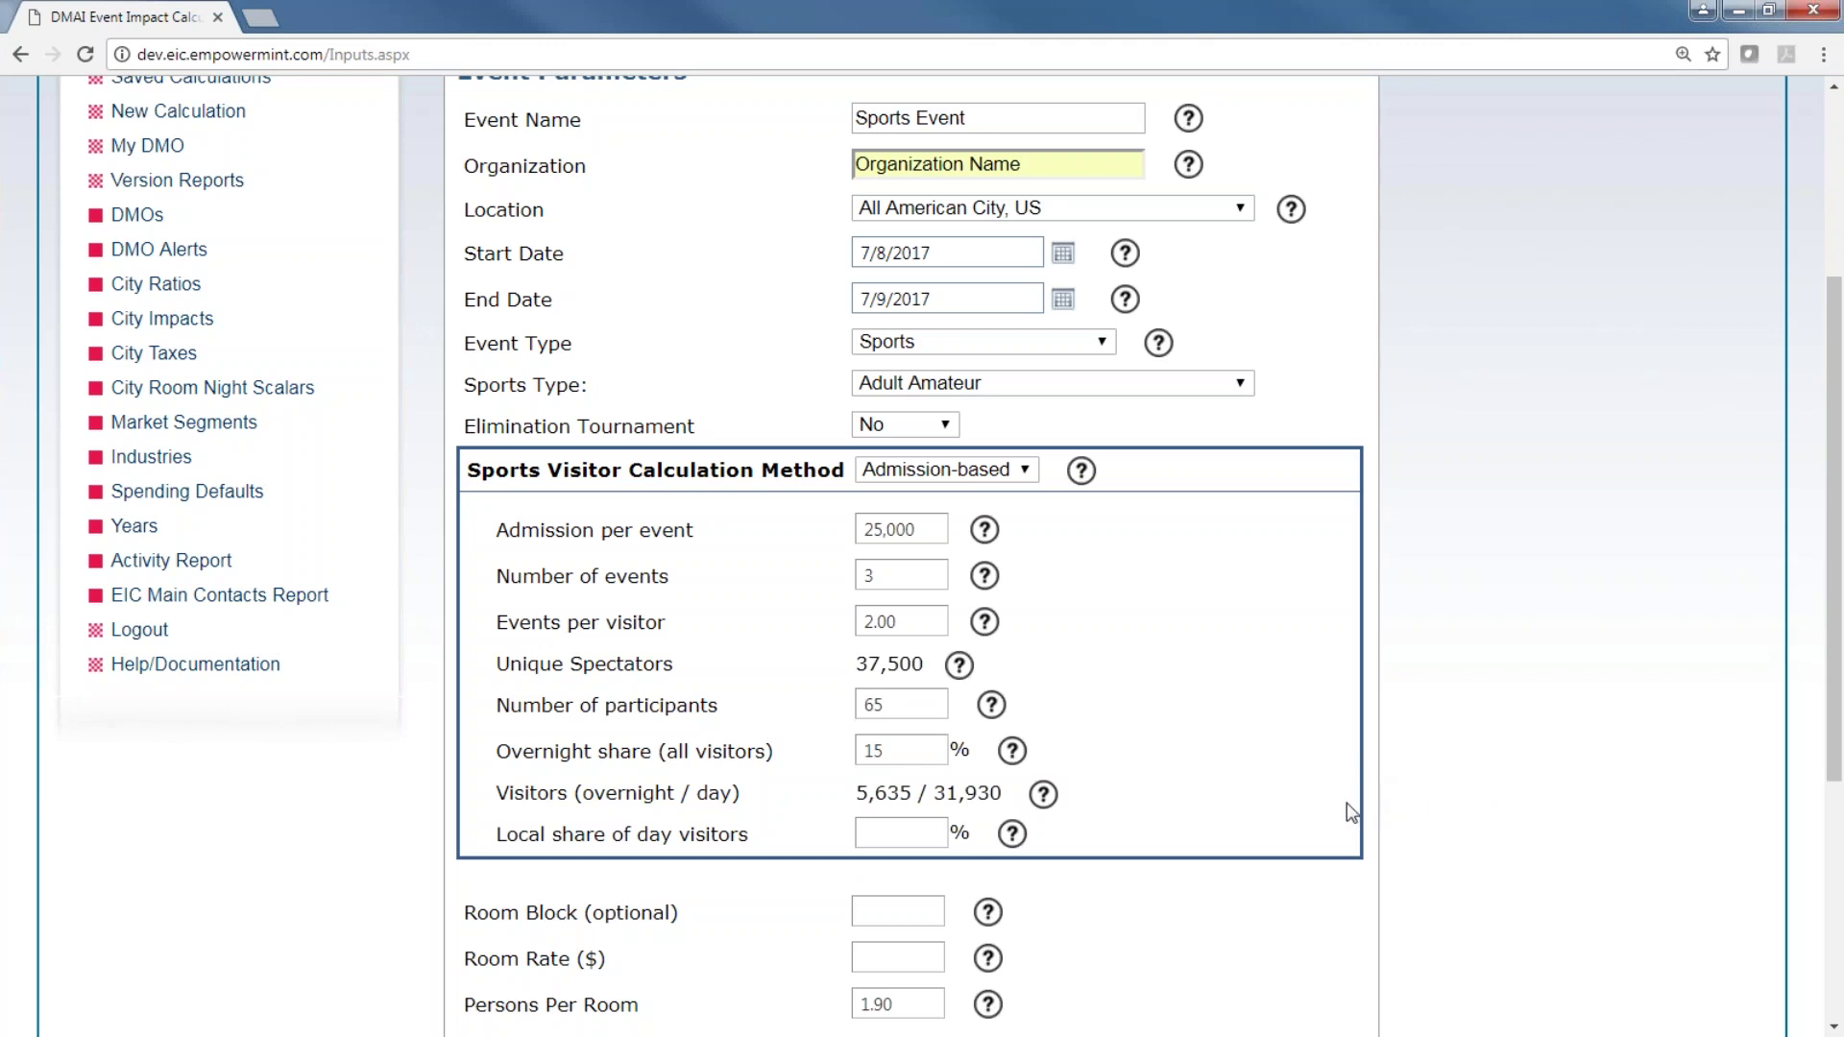
click(1024, 470)
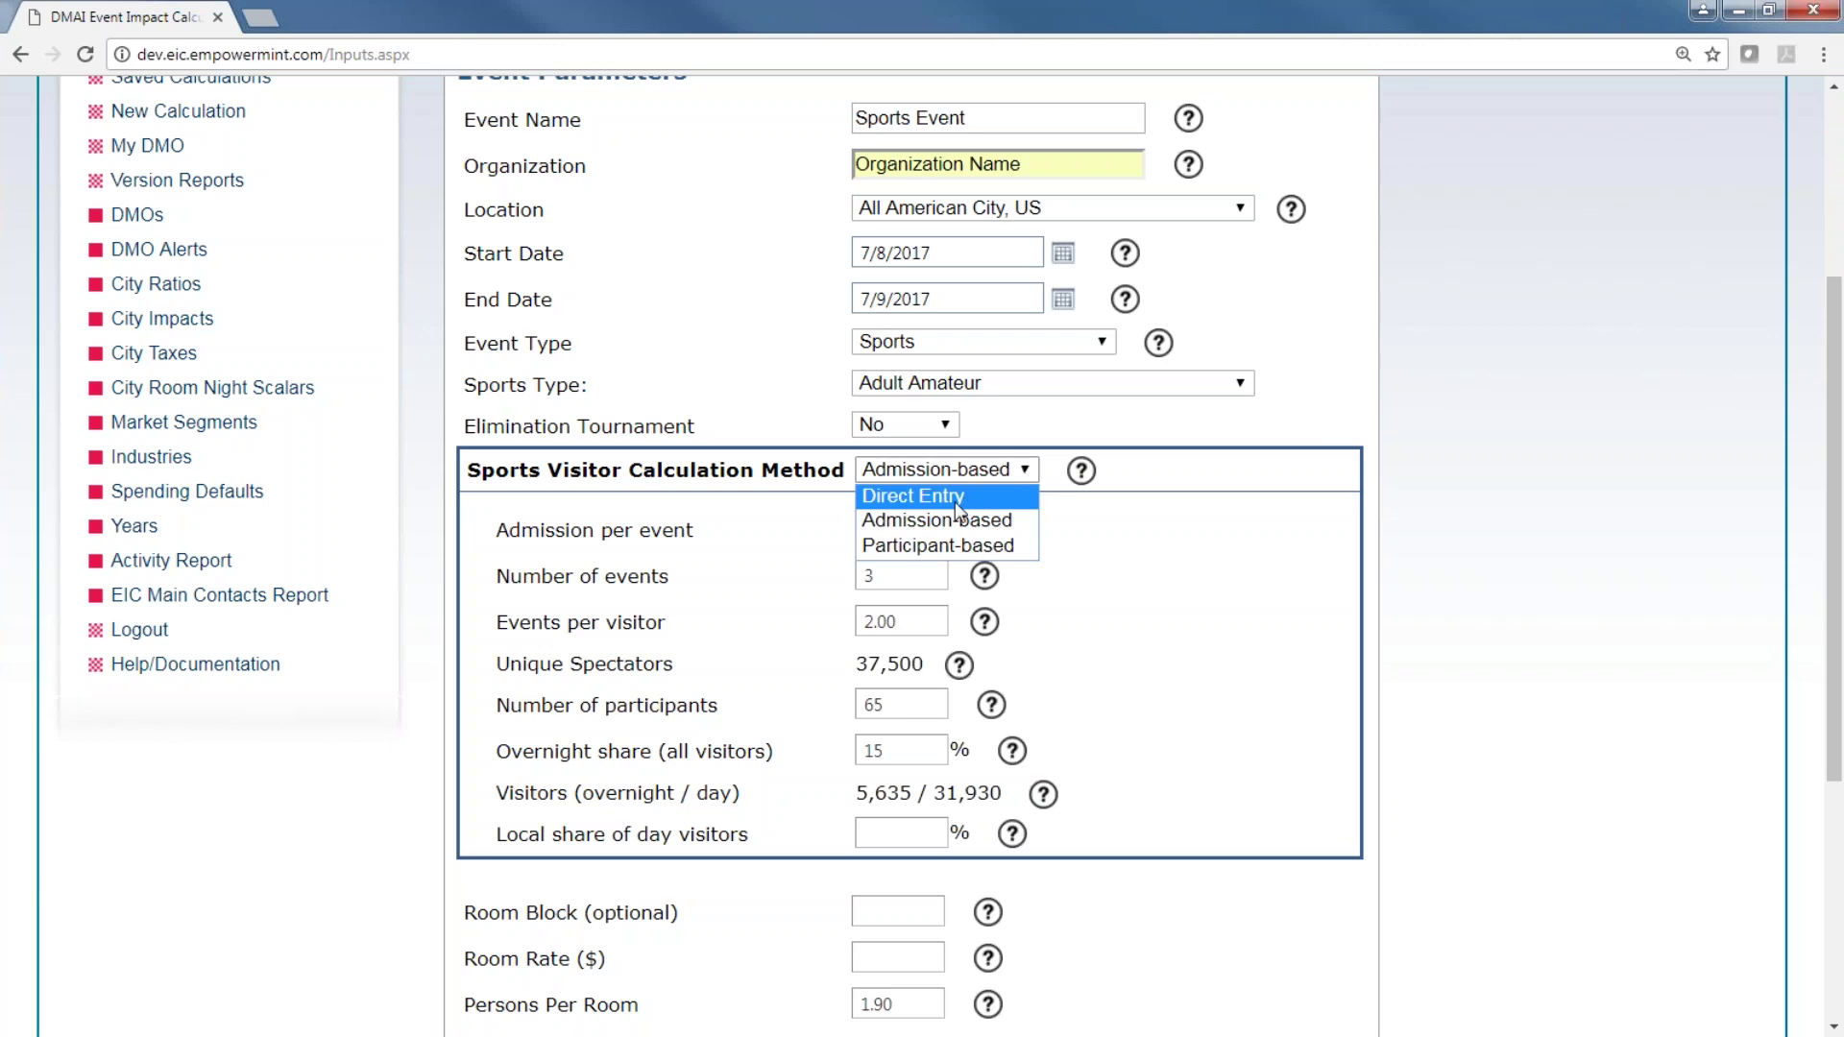
click(957, 497)
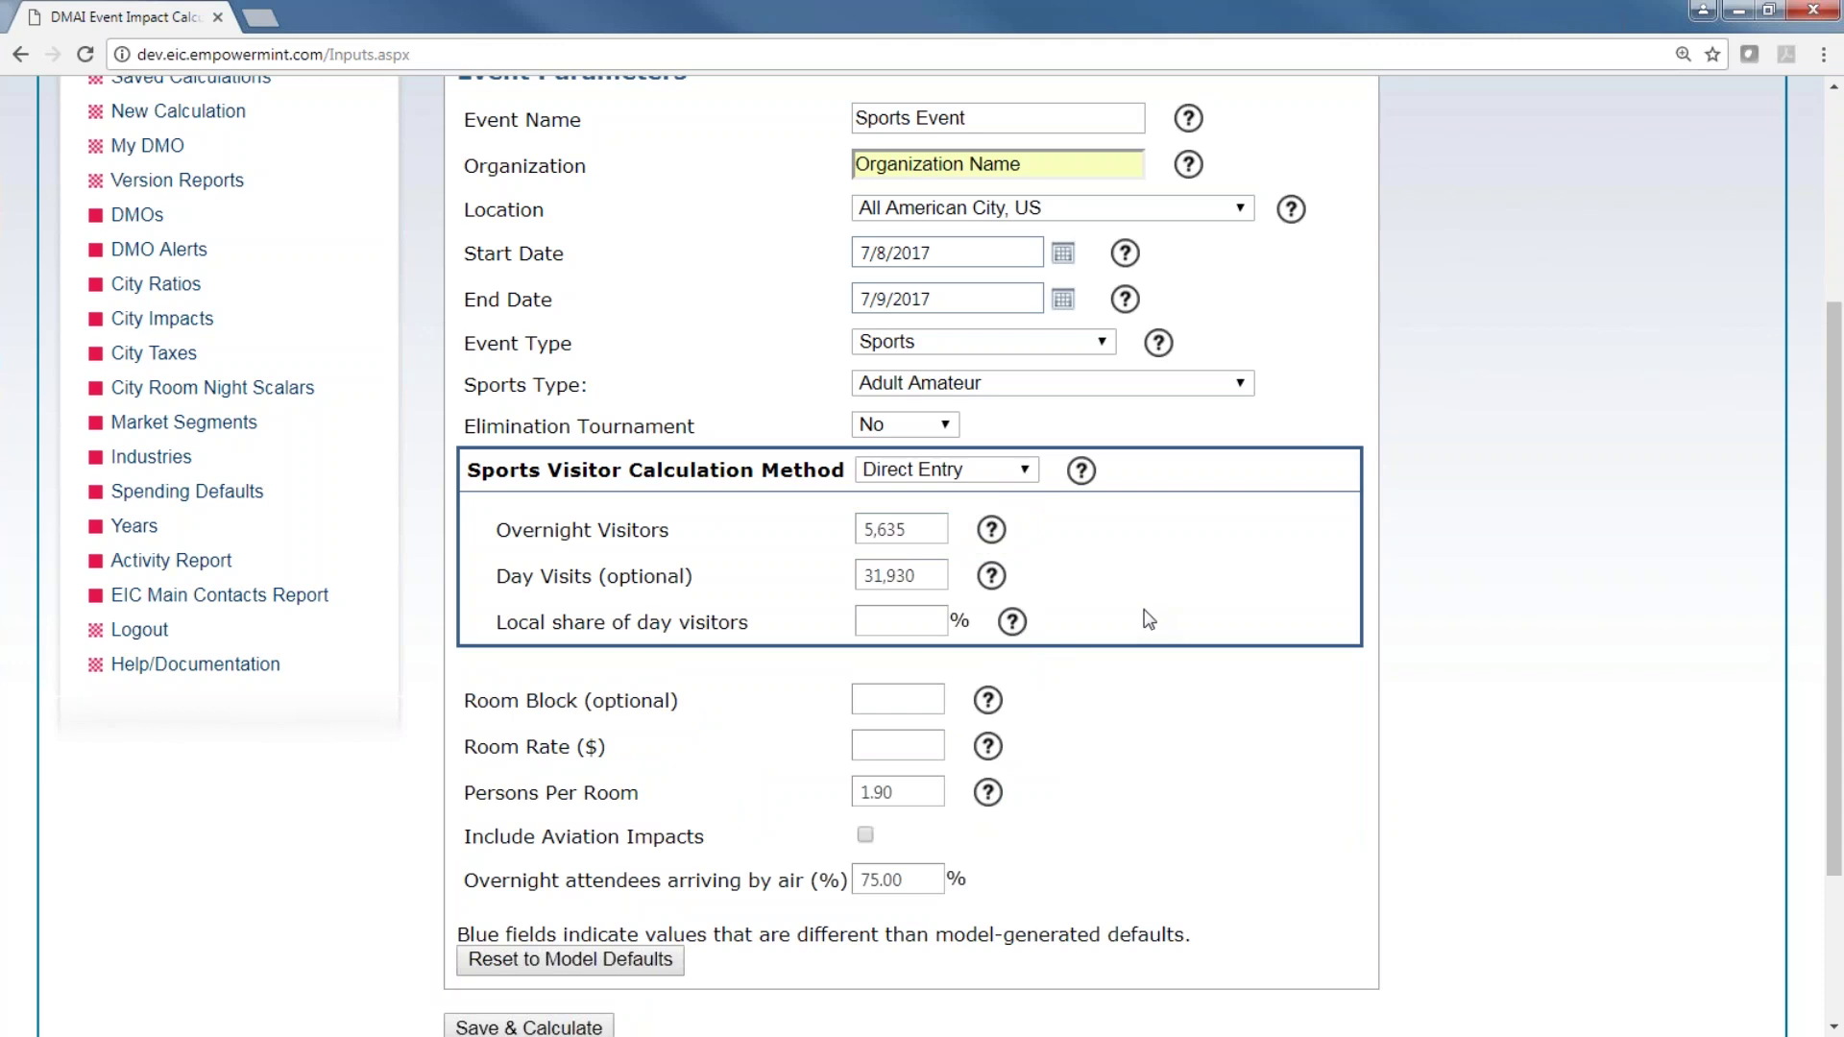
- Set the local share of day visitors to 75%
click(907, 621)
text(75)
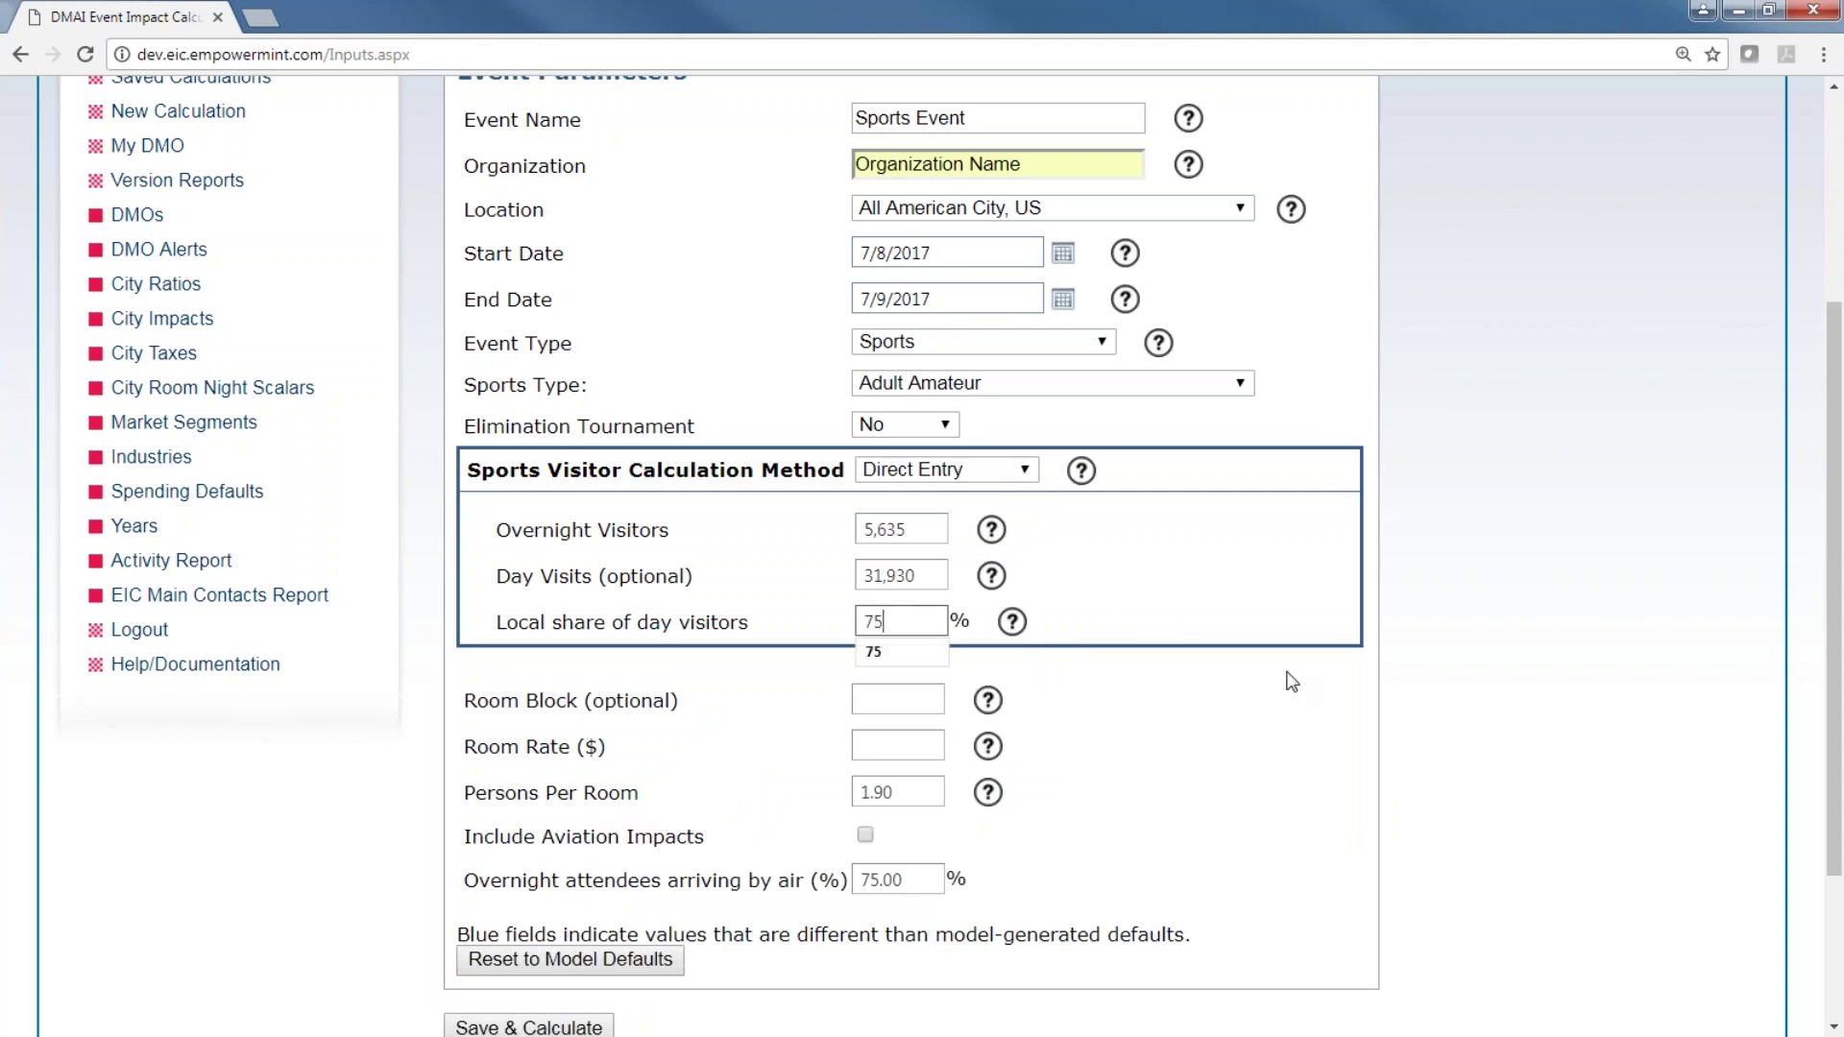
click(1227, 675)
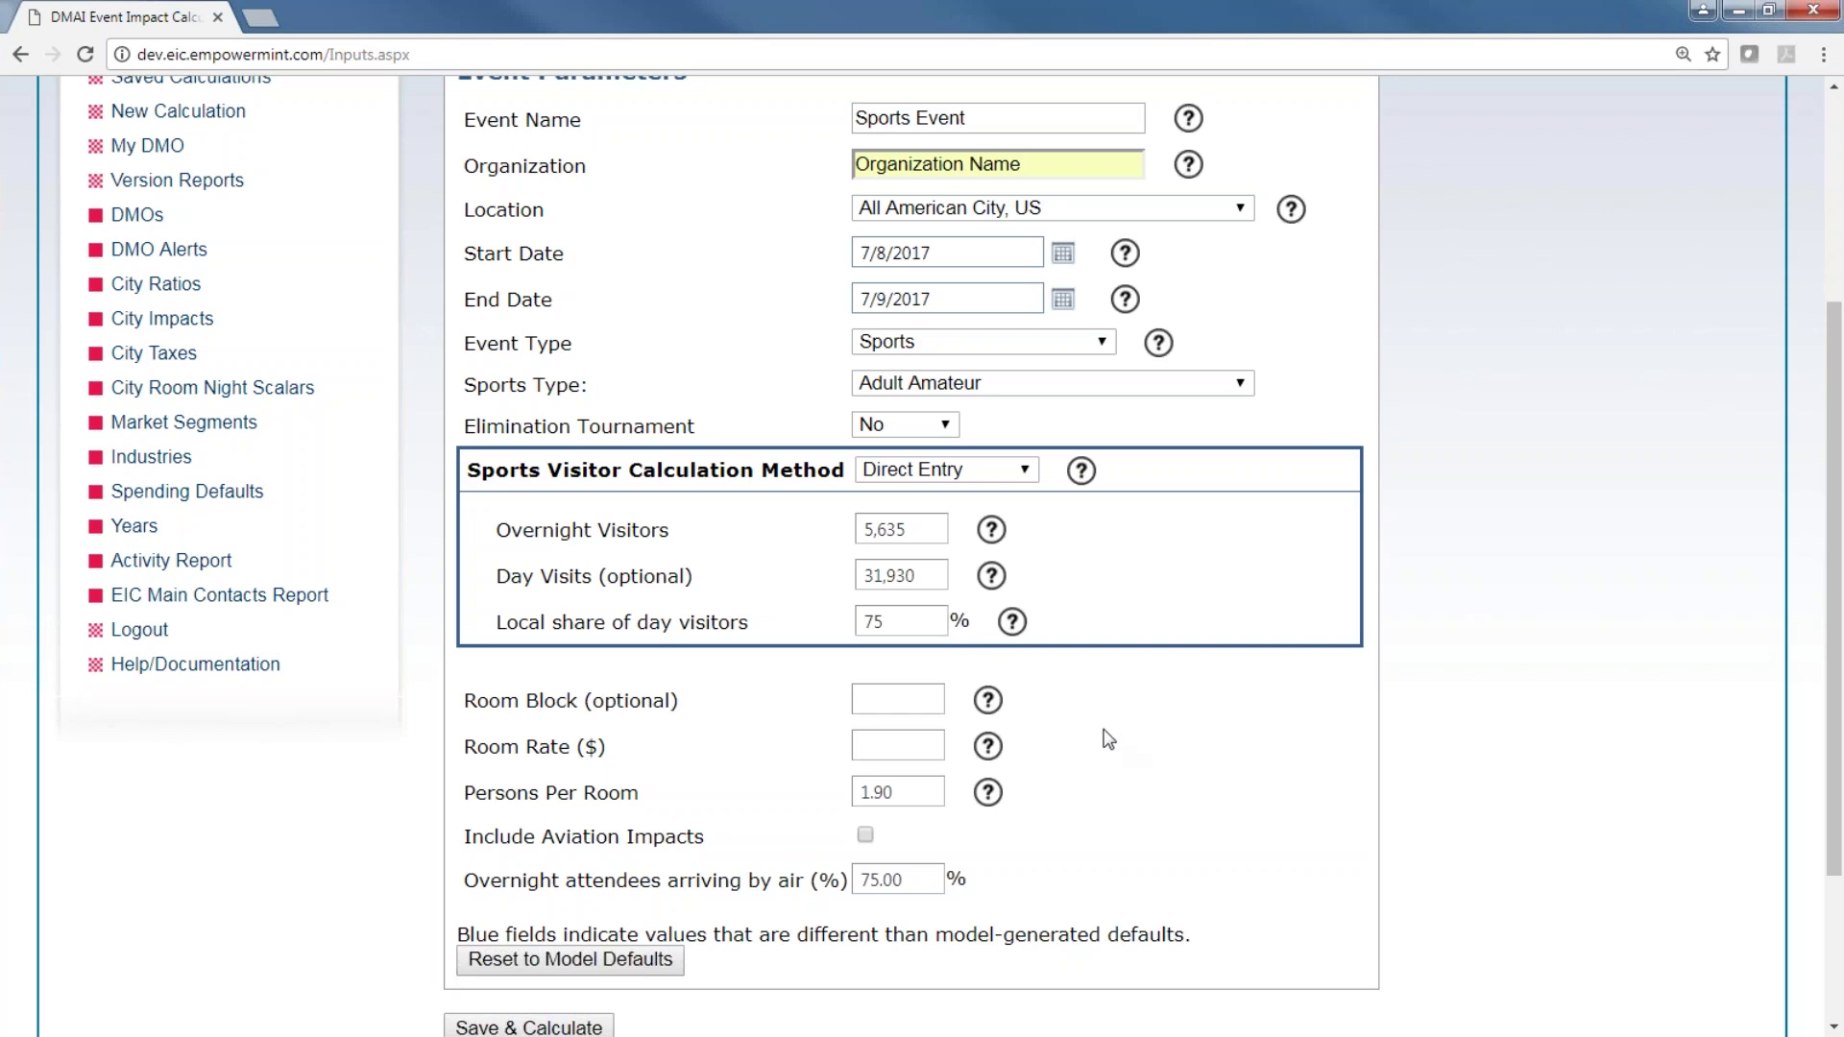
scroll(1105, 735, up, 3)
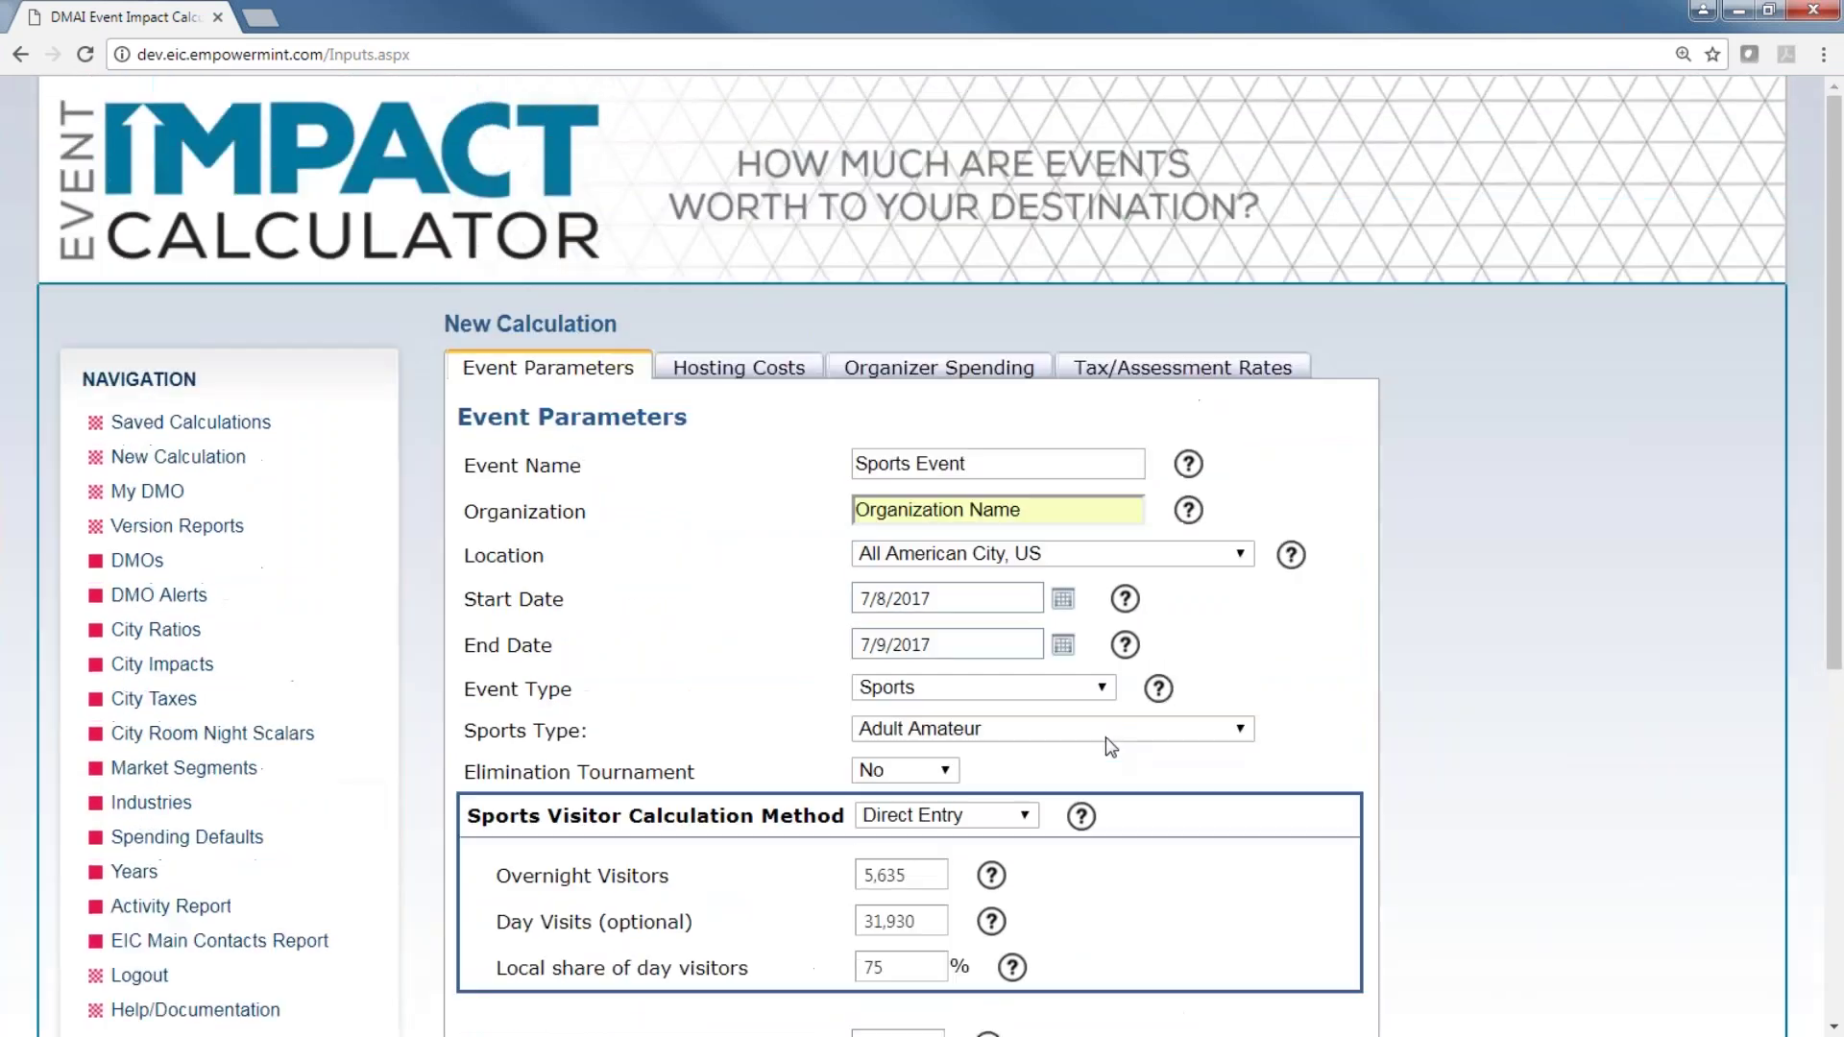
- Check the start and end dates, then set the room rate to $115.00
click(974, 612)
click(975, 638)
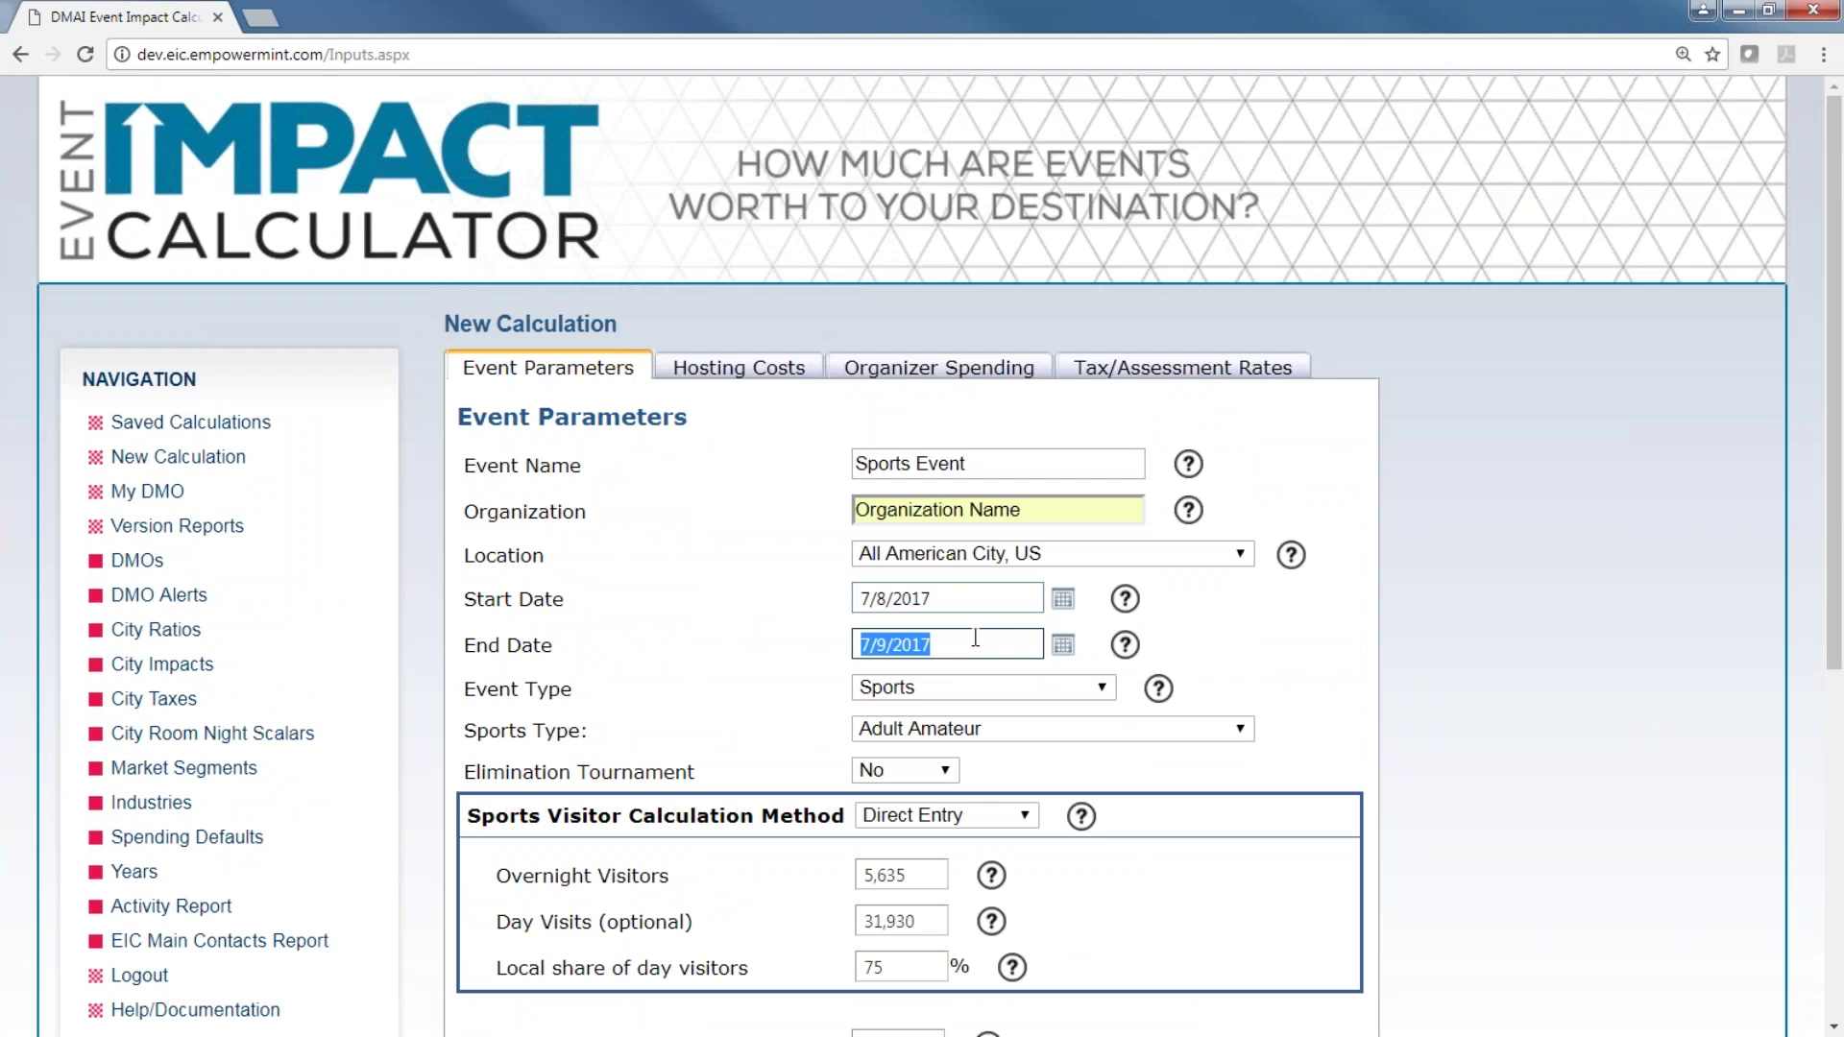
scroll(1023, 804, down, 3)
click(931, 855)
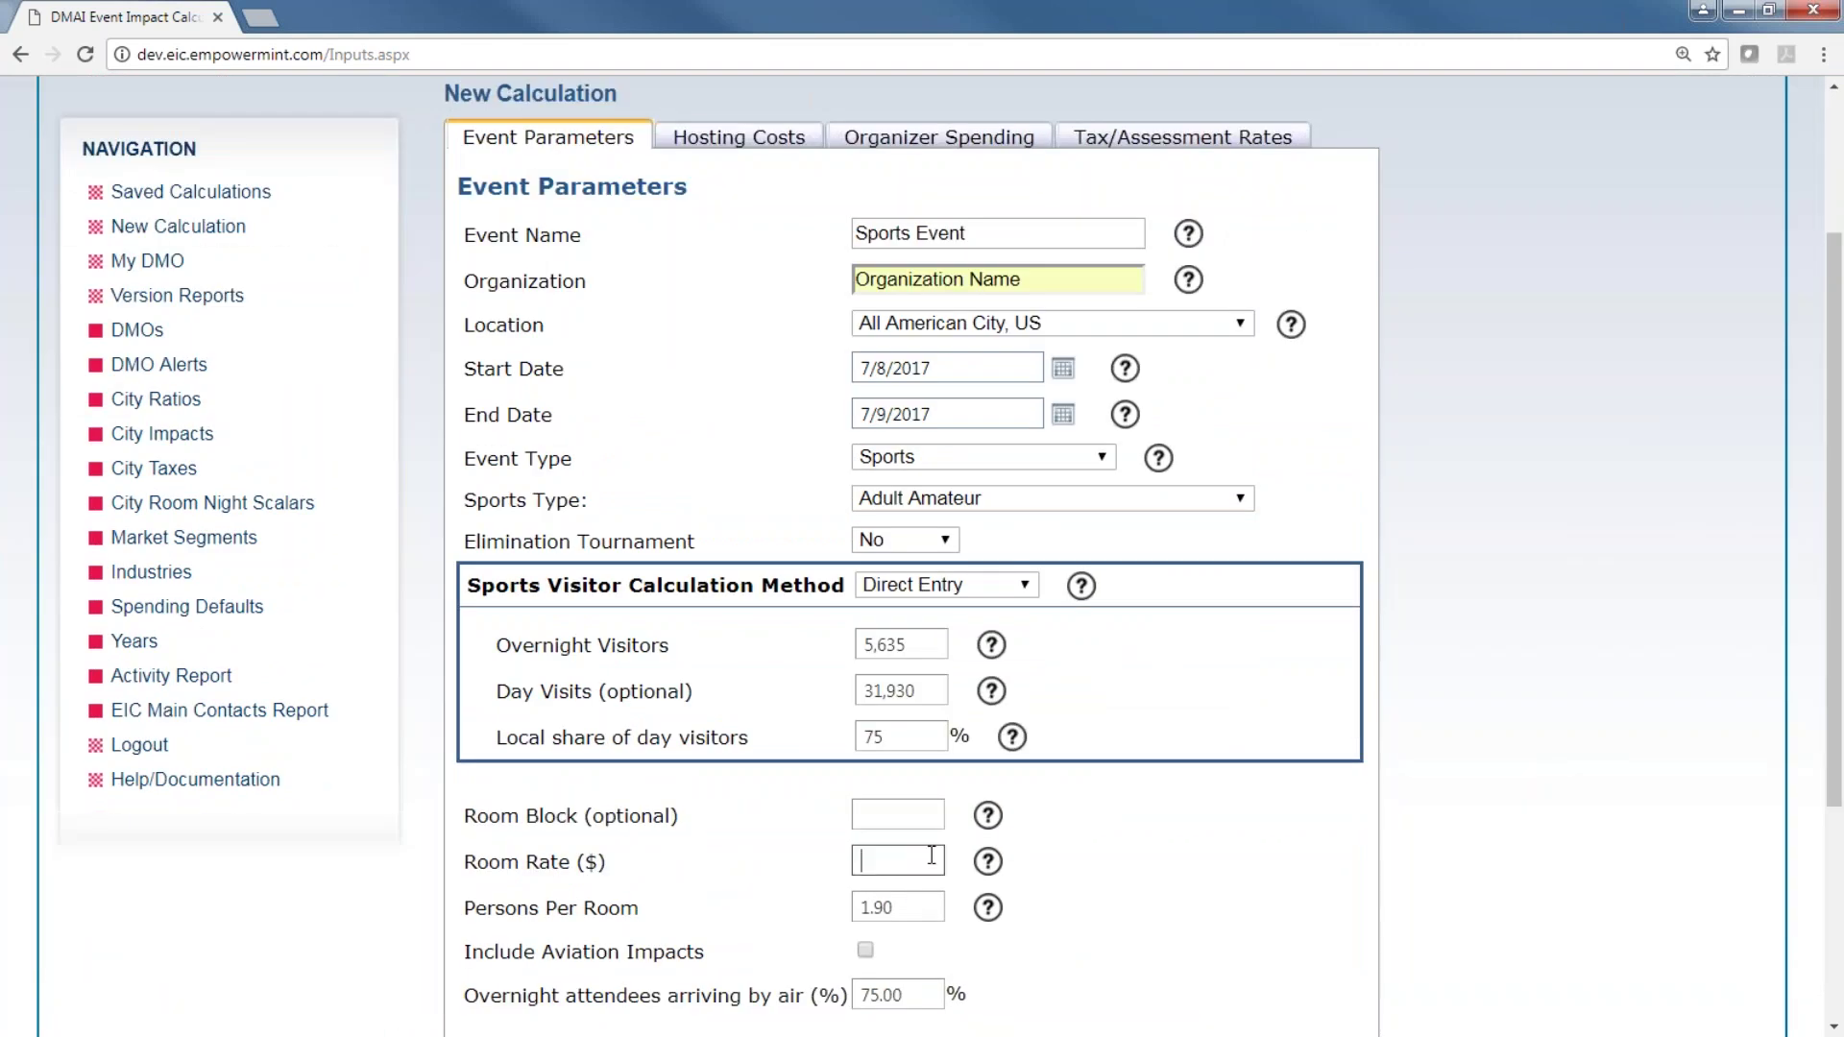
text(115)
click(1205, 818)
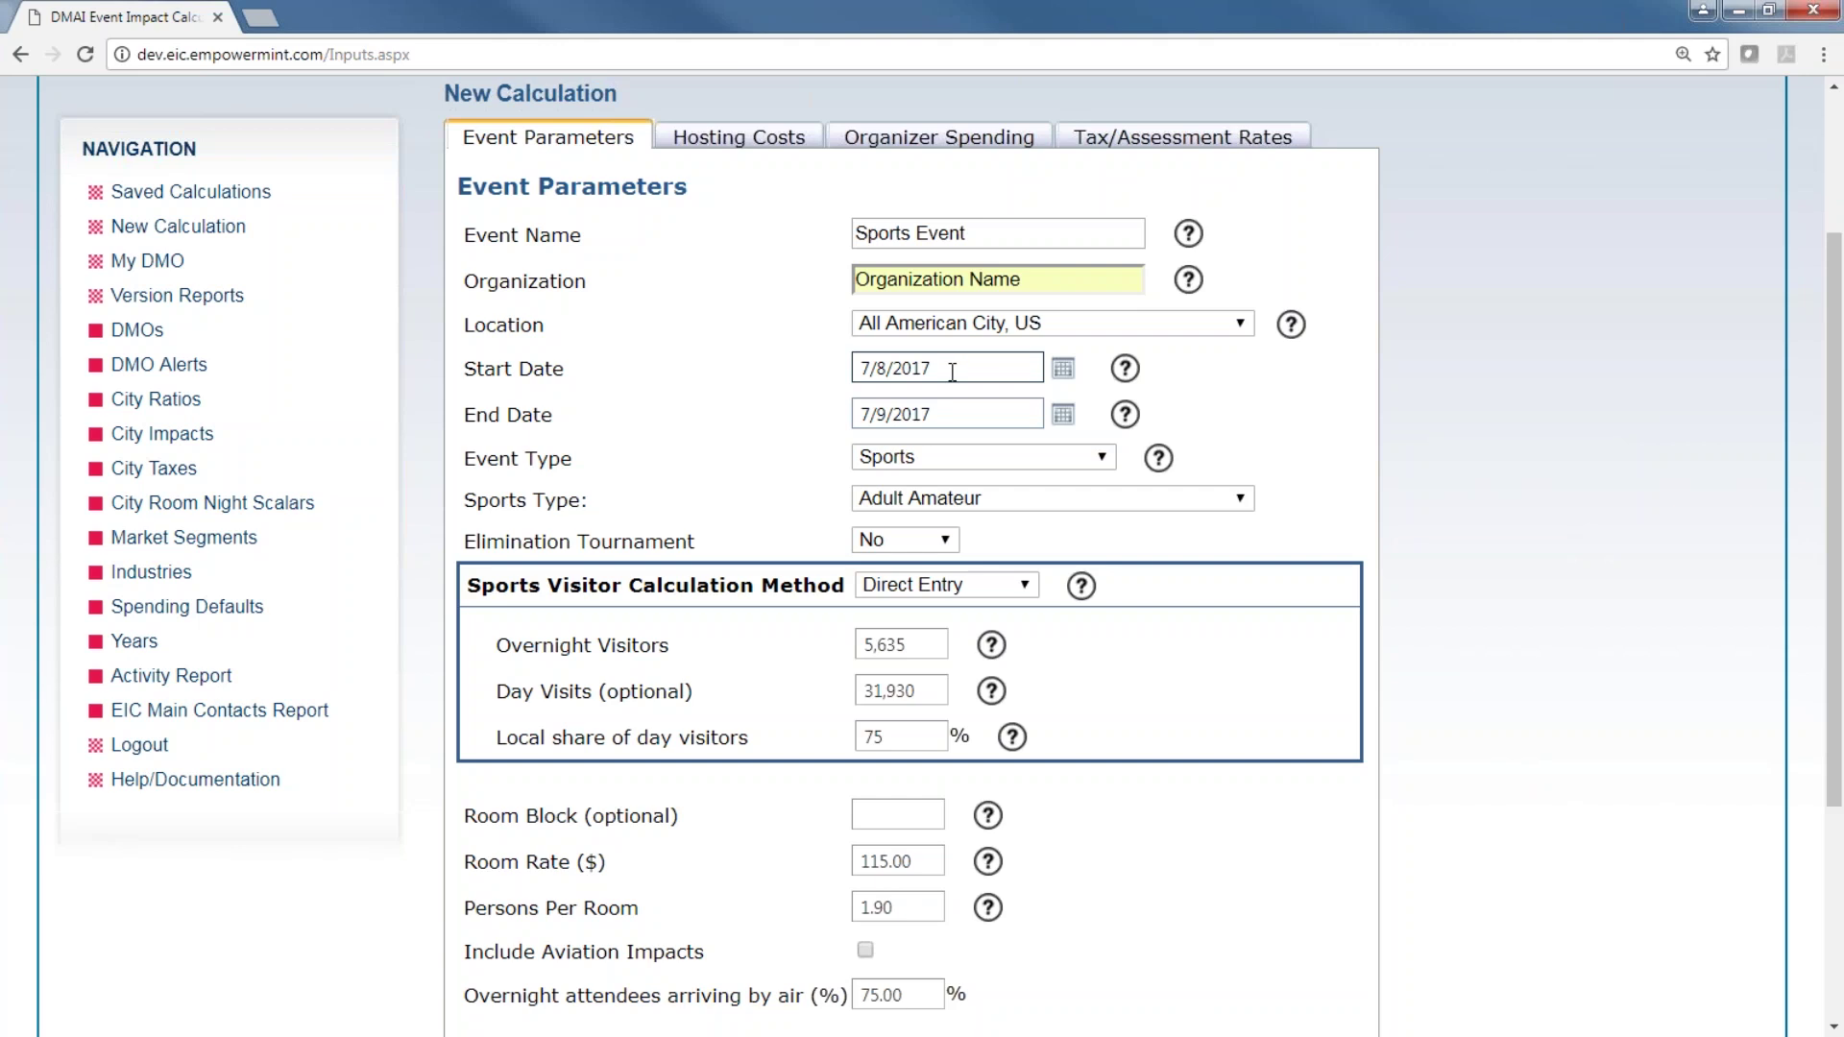
click(1063, 370)
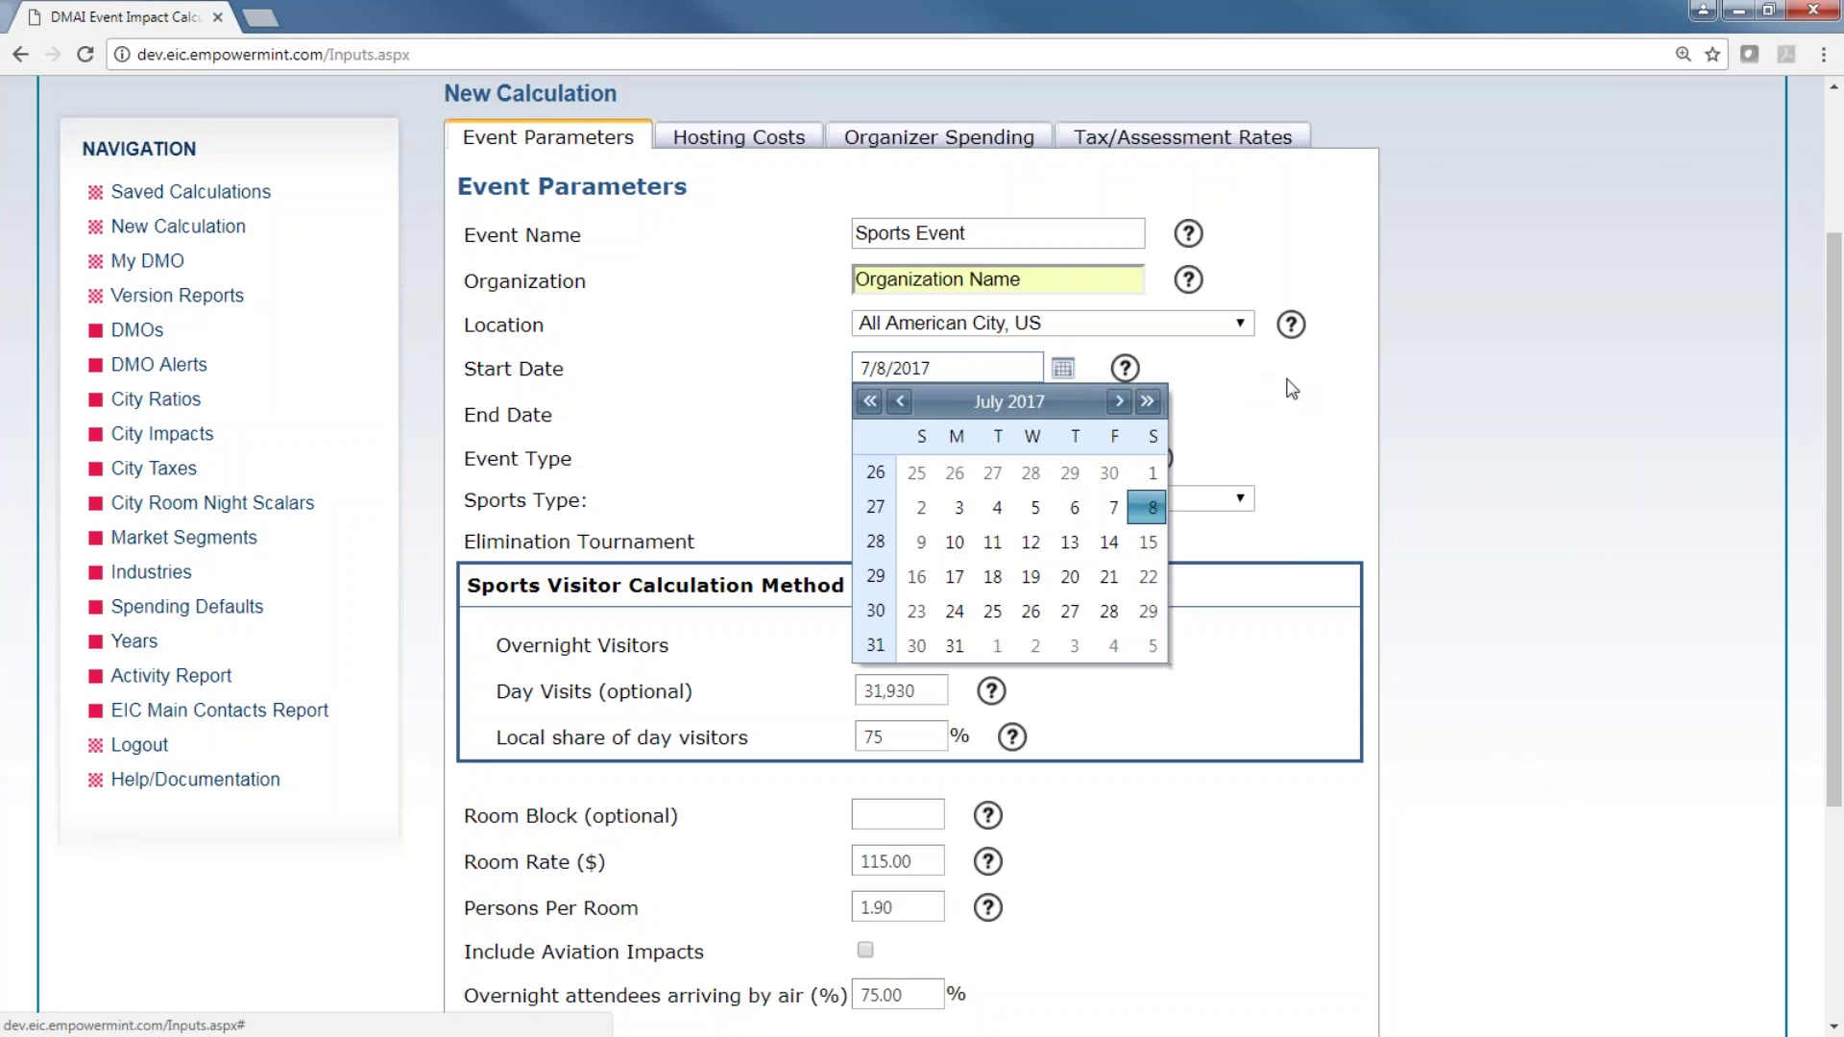
click(1291, 389)
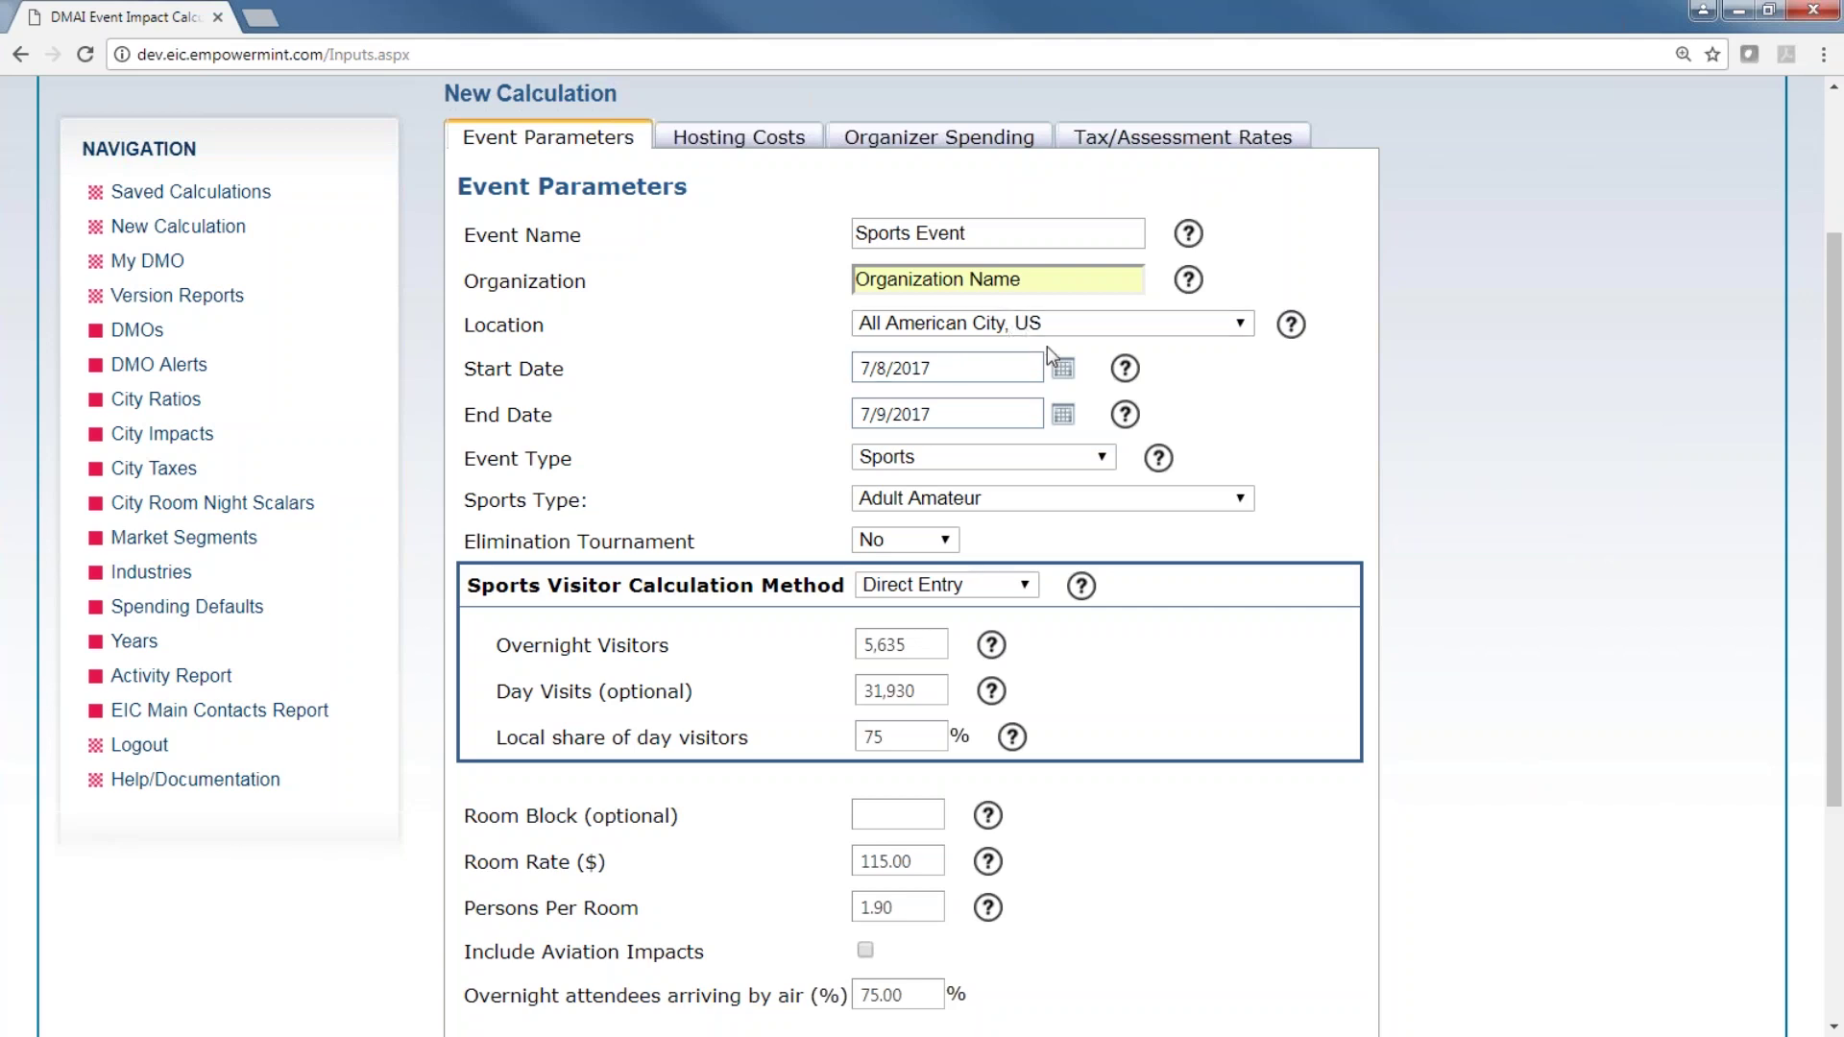
click(1063, 368)
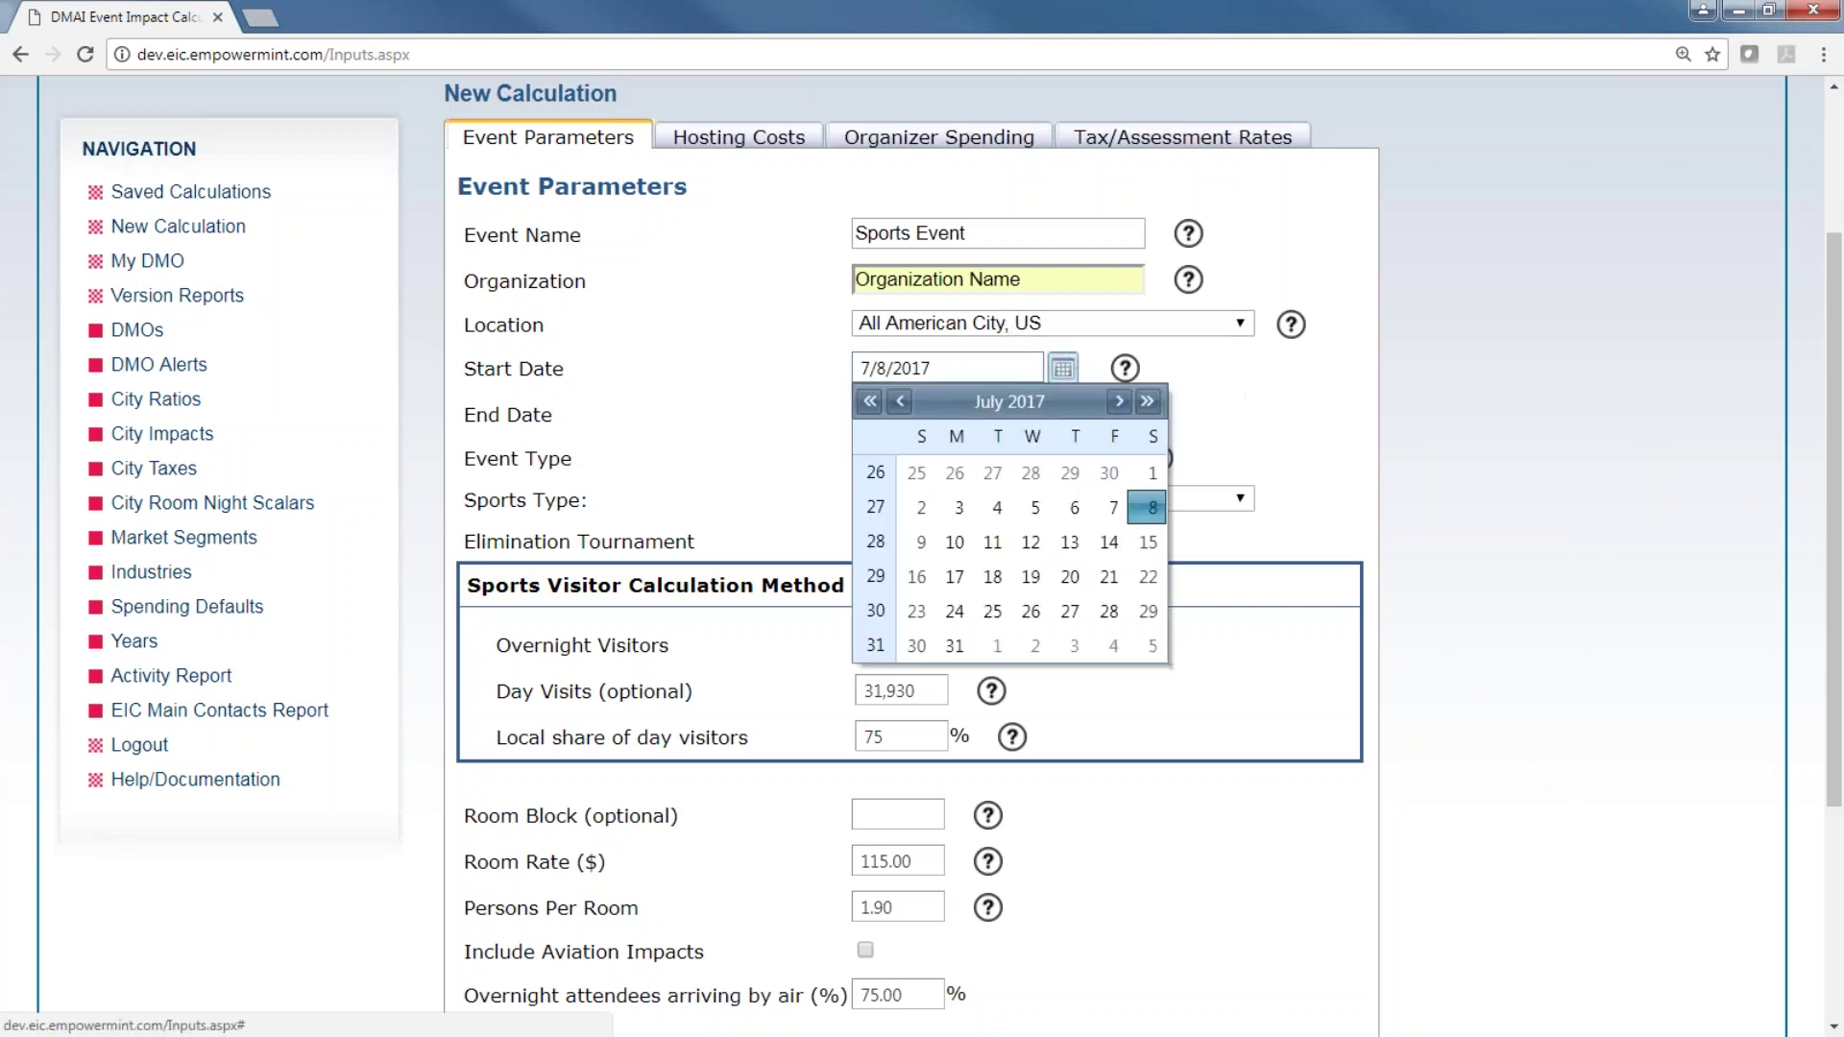
click(1064, 370)
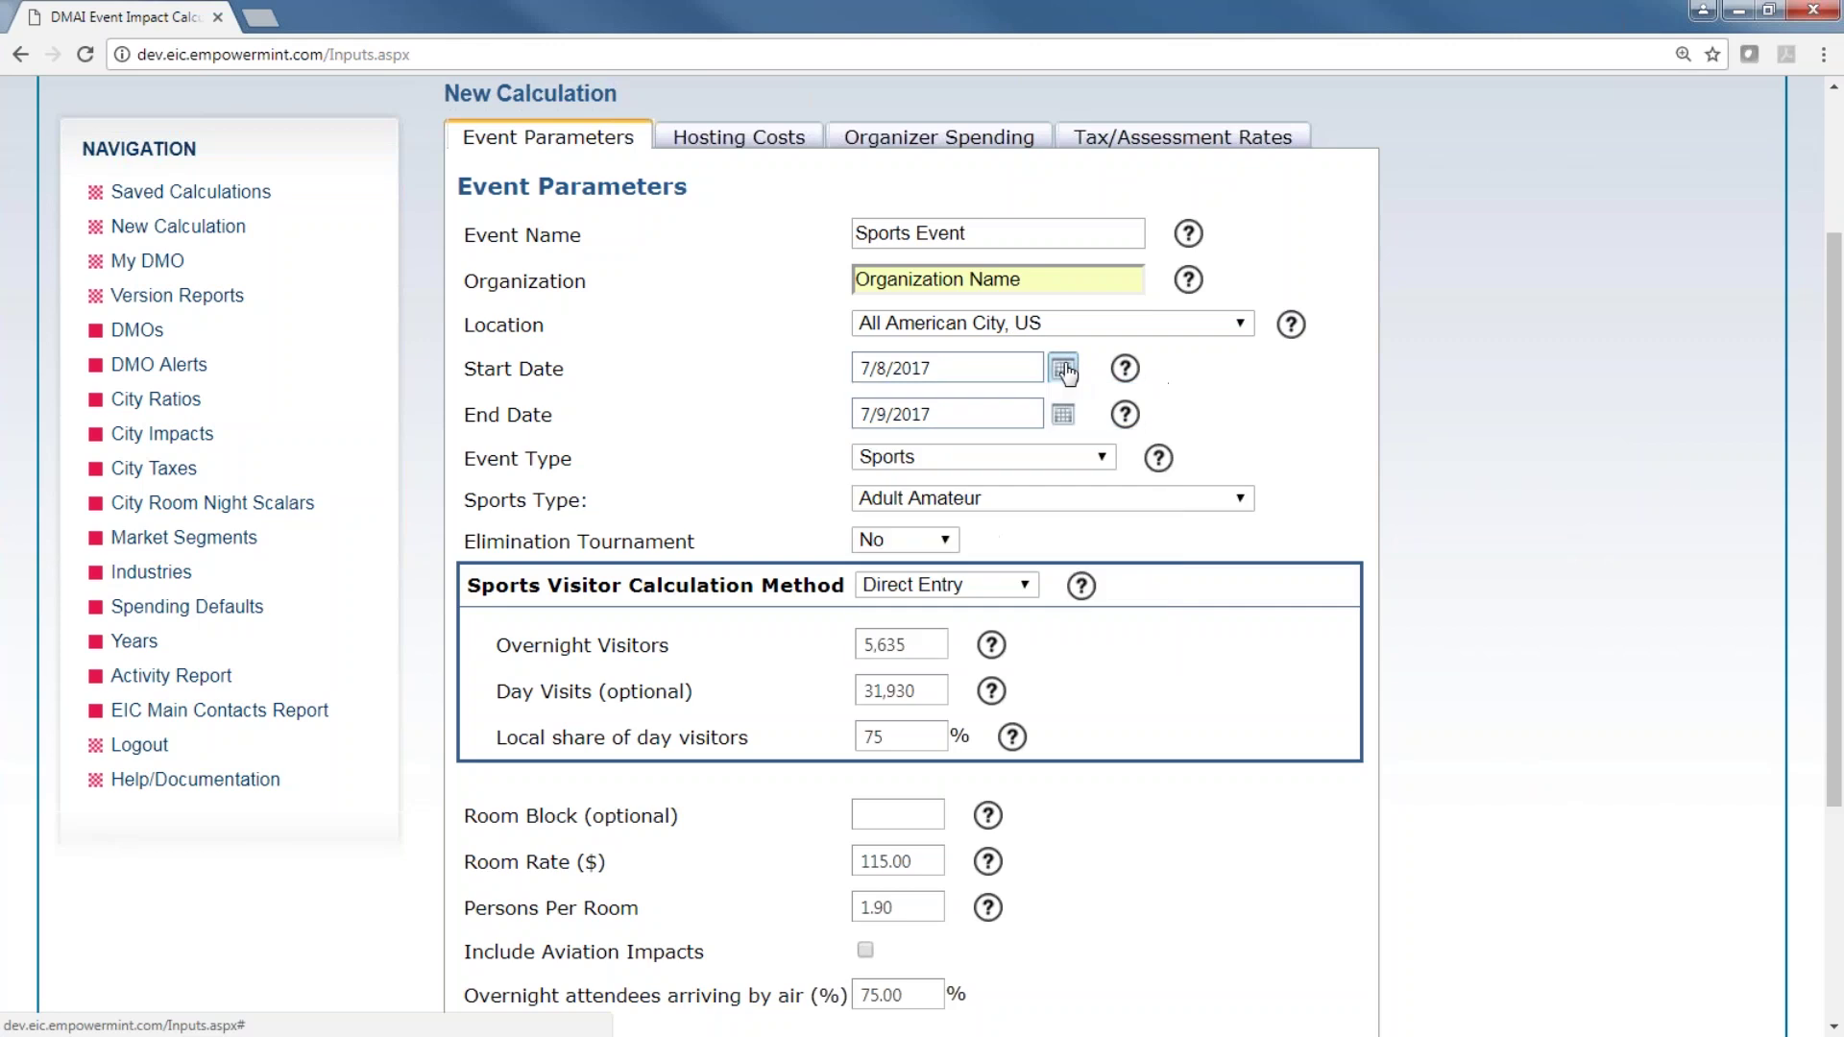
- Read the End Date help, then show the Hosting Costs form with every cost at 0
click(1126, 418)
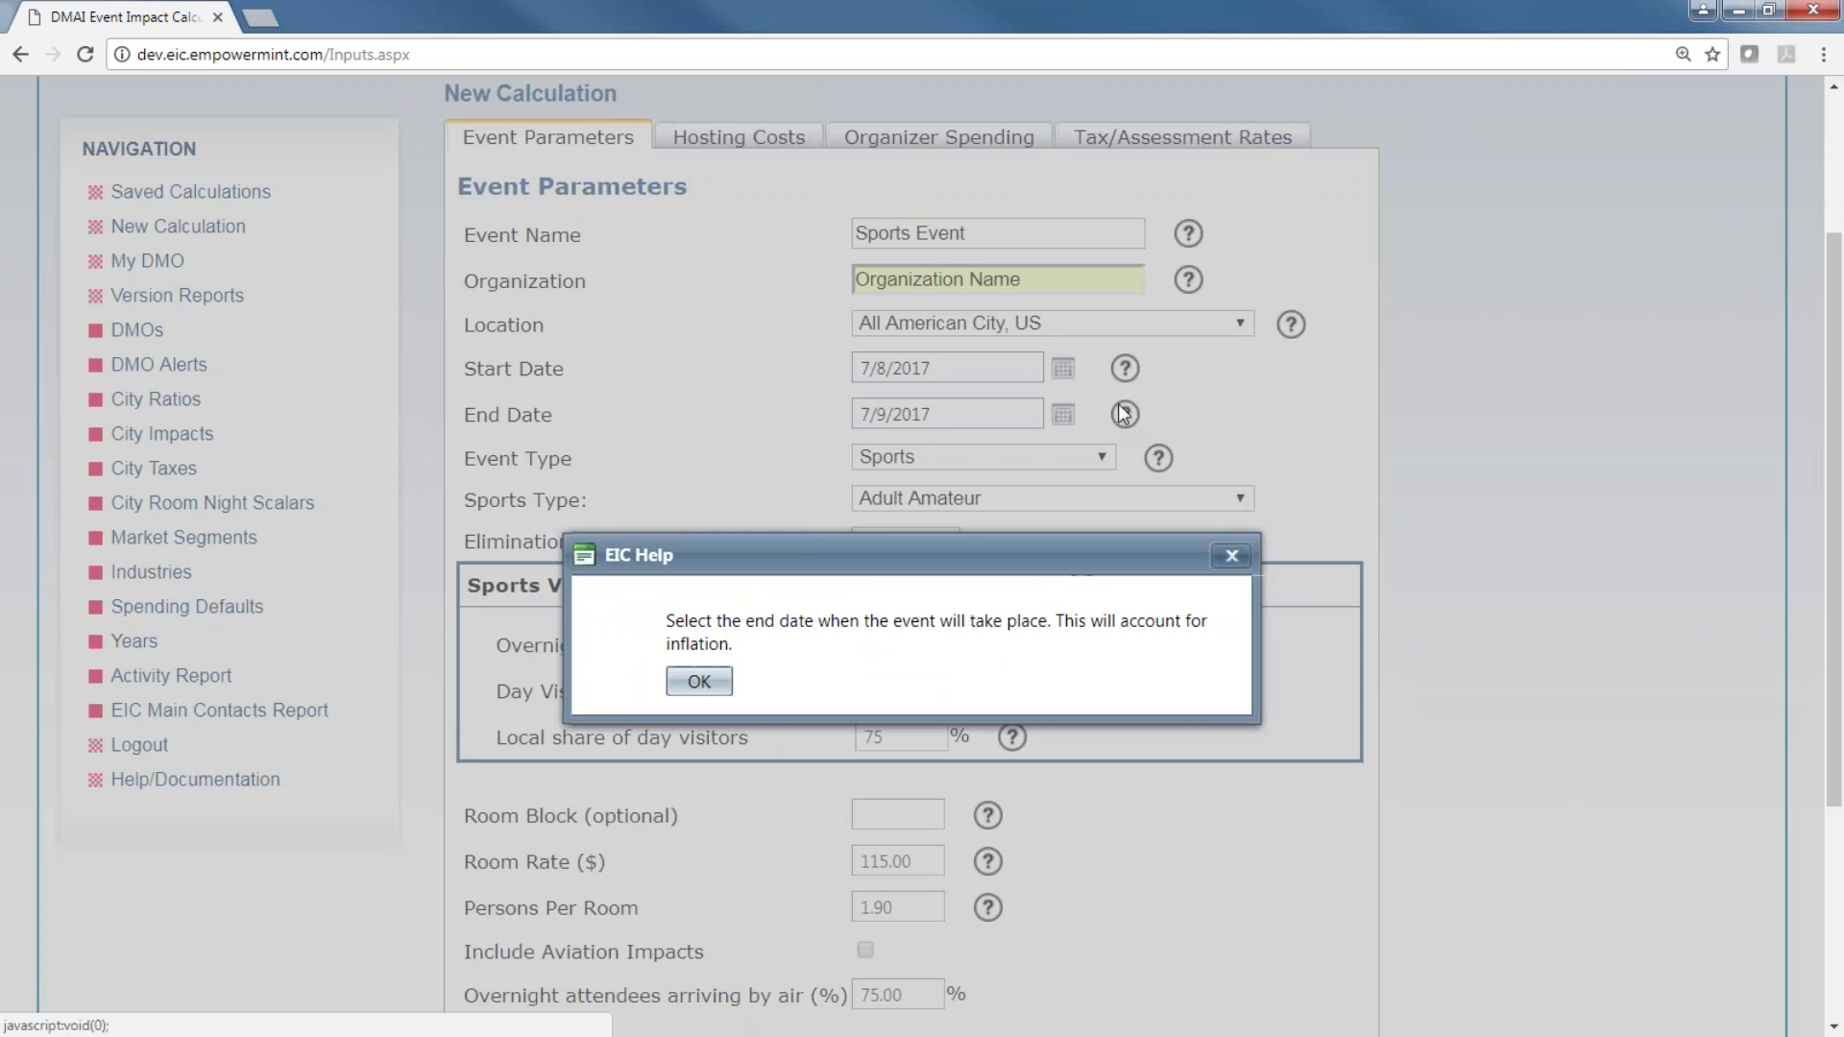
click(1229, 554)
drag(264, 802, 107, 779)
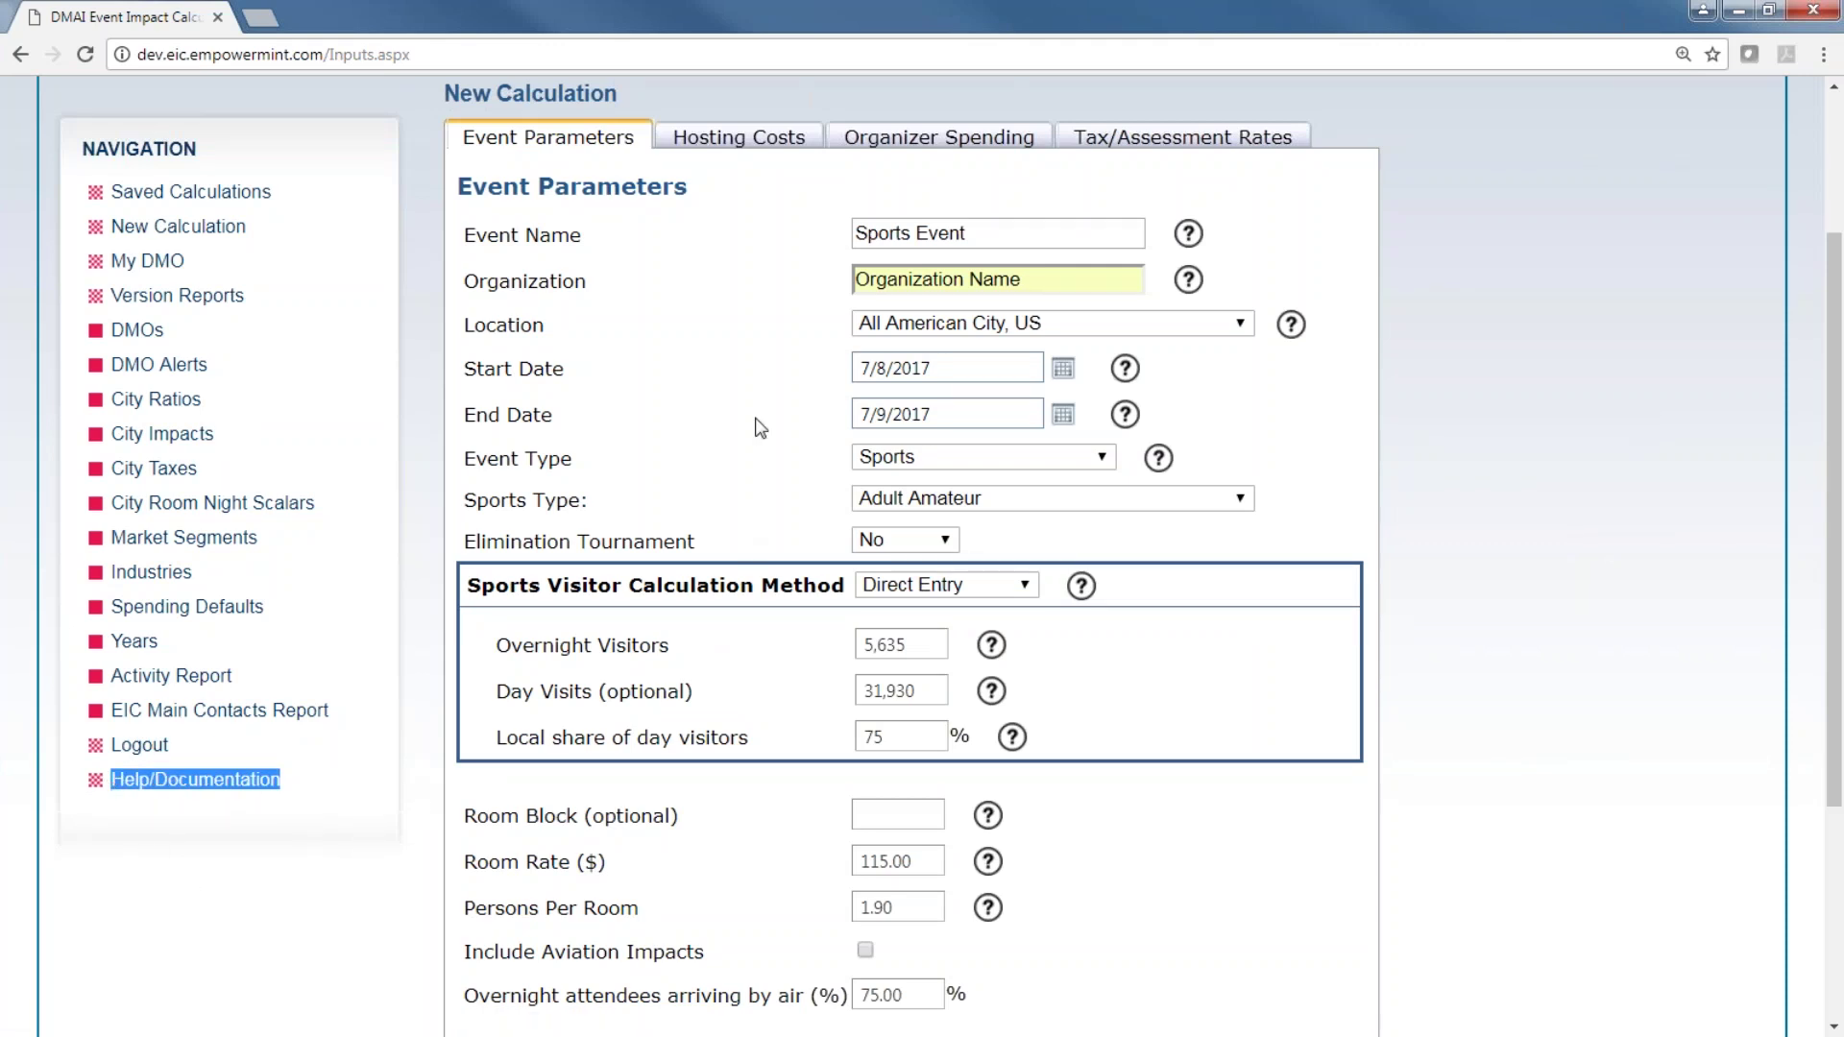
click(756, 140)
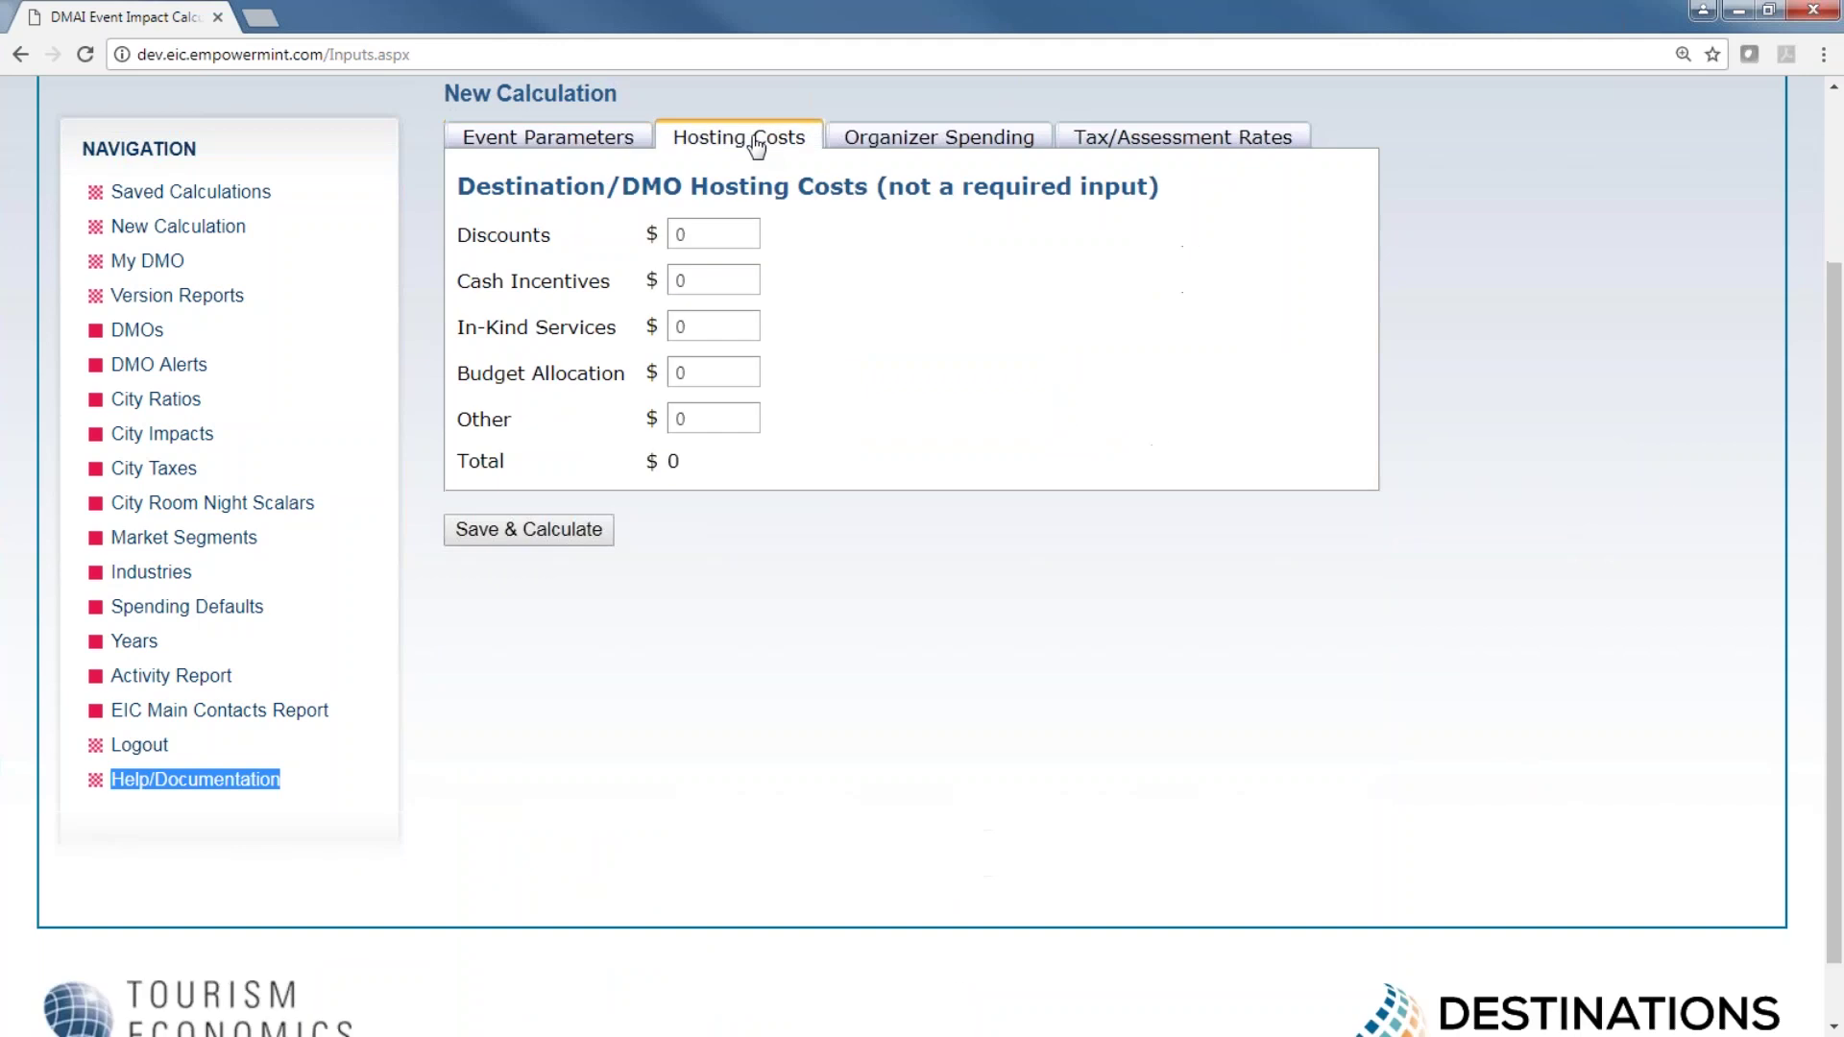
- Enter 1,500 in Cash Incentives and view Organizer Spending defaults totaling $483,521
click(738, 272)
text(1500)
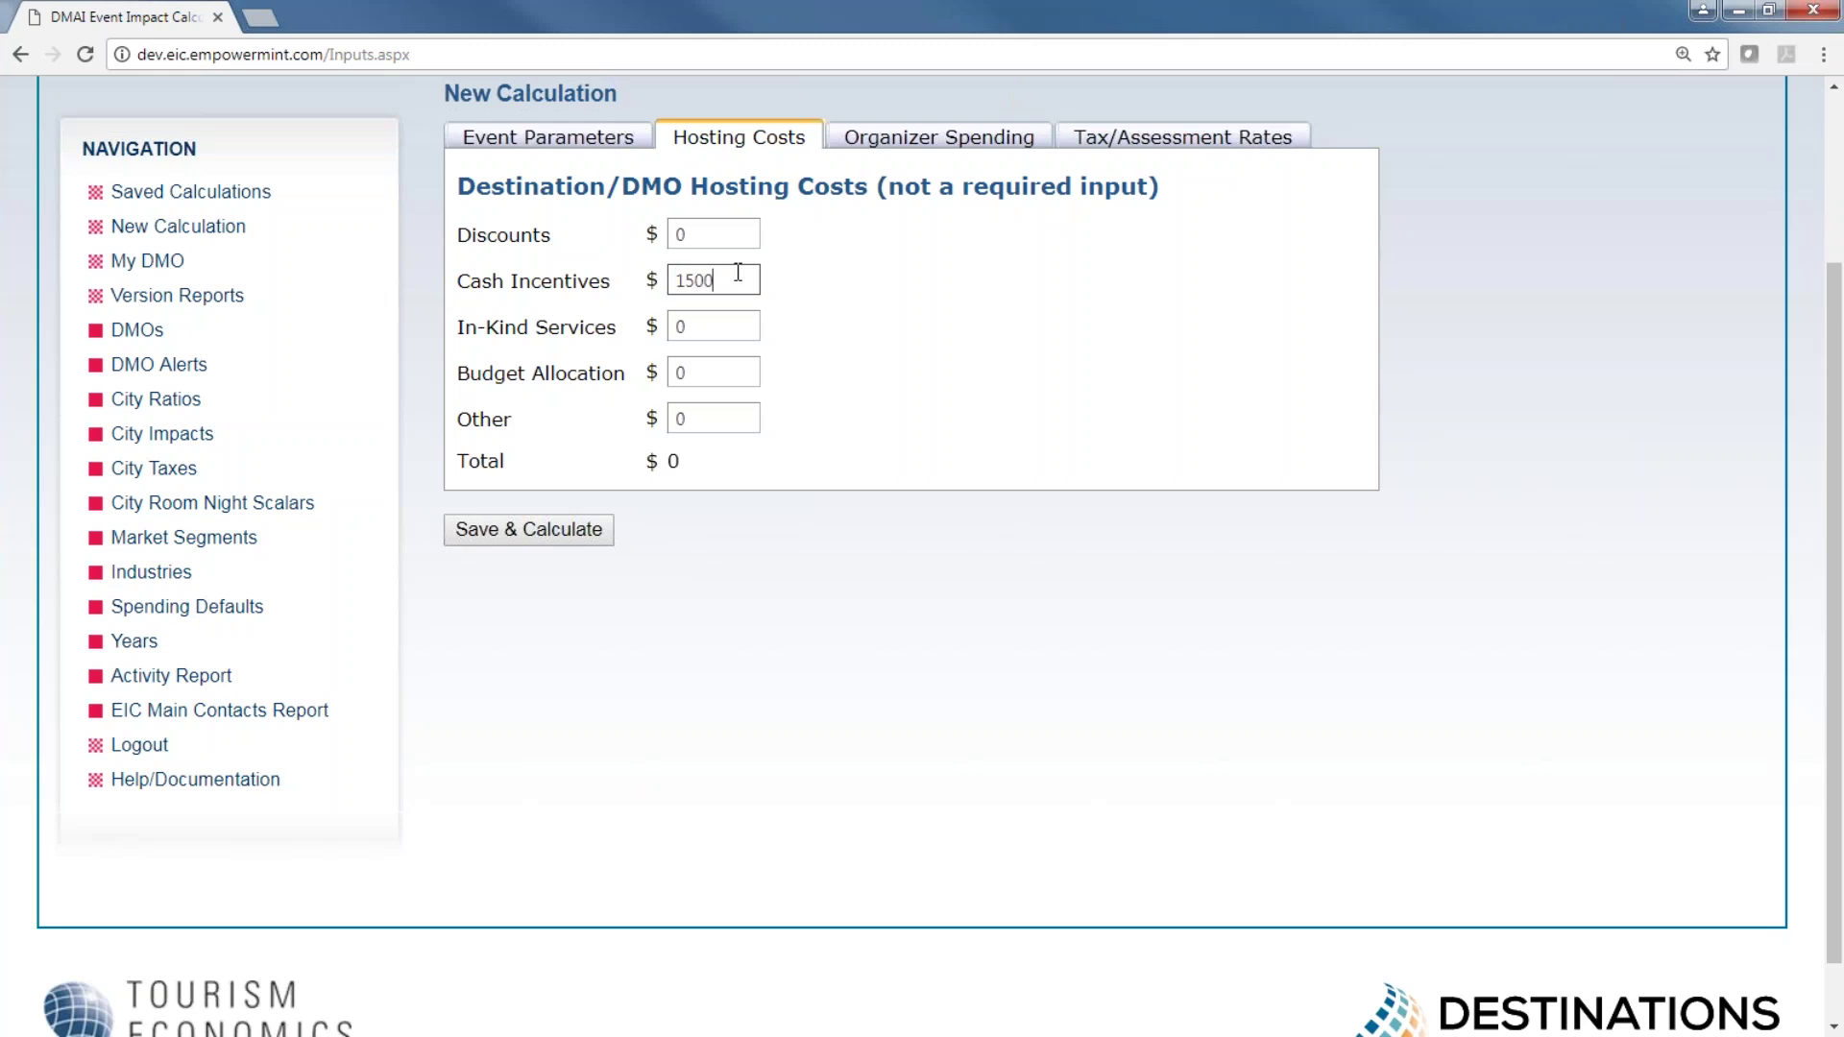
click(911, 140)
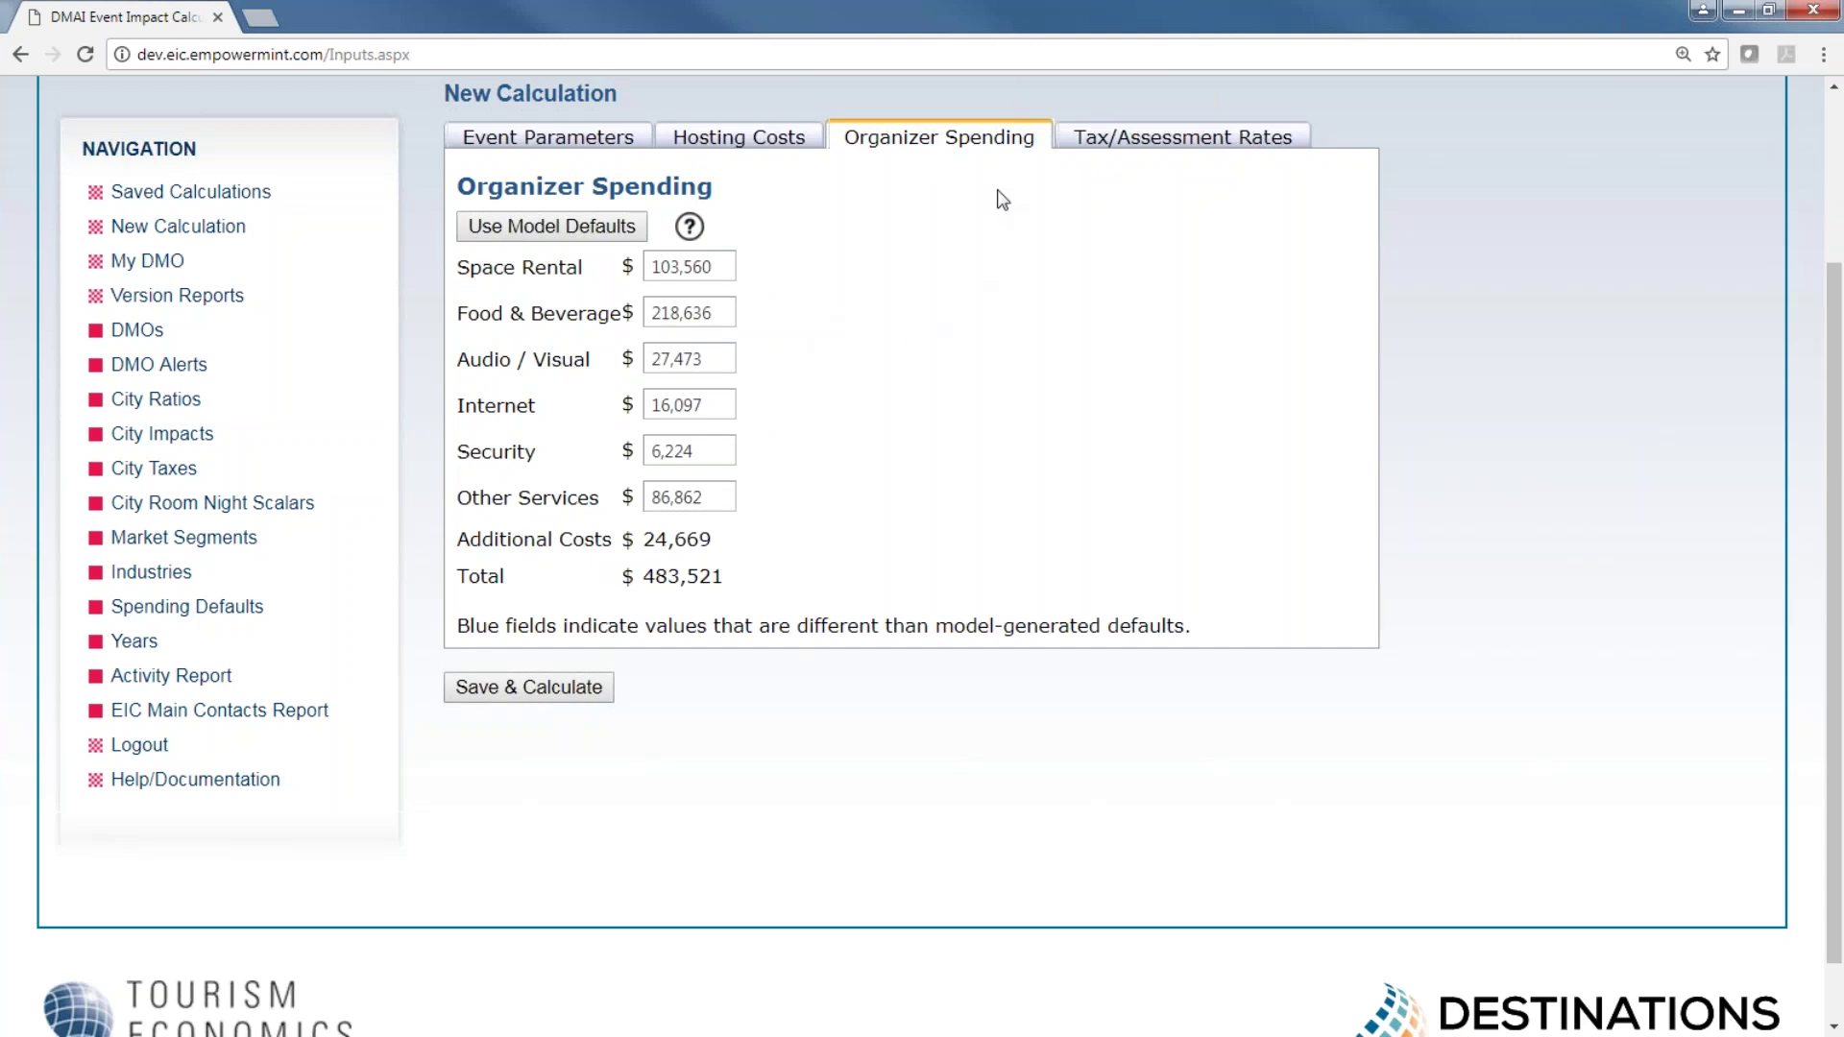
- Show the Tax/Assessment Rates: 7.00% state sales tax and 6.00% local bed tax
click(1149, 146)
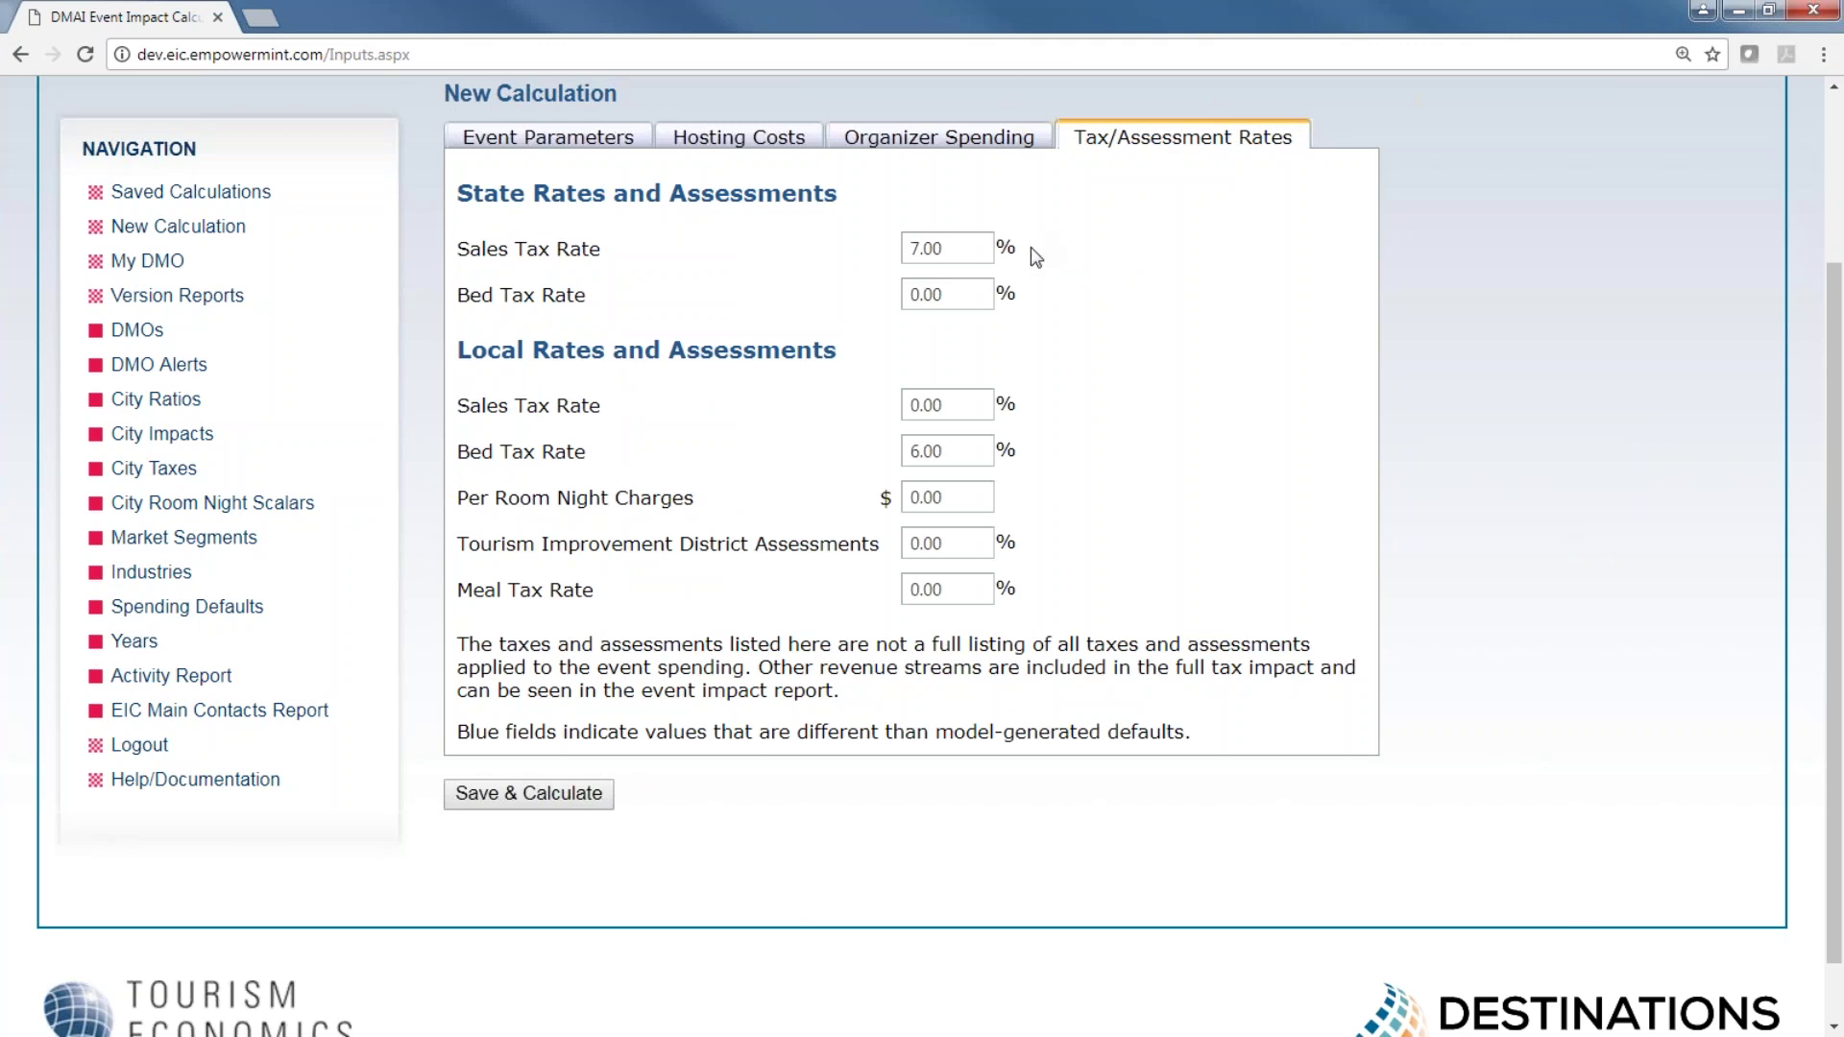
- Return to the Event Parameters form showing 5,635 overnight visitors, 31,930 day visits and 115.00 room rate
click(609, 139)
scroll(1104, 730, down, 3)
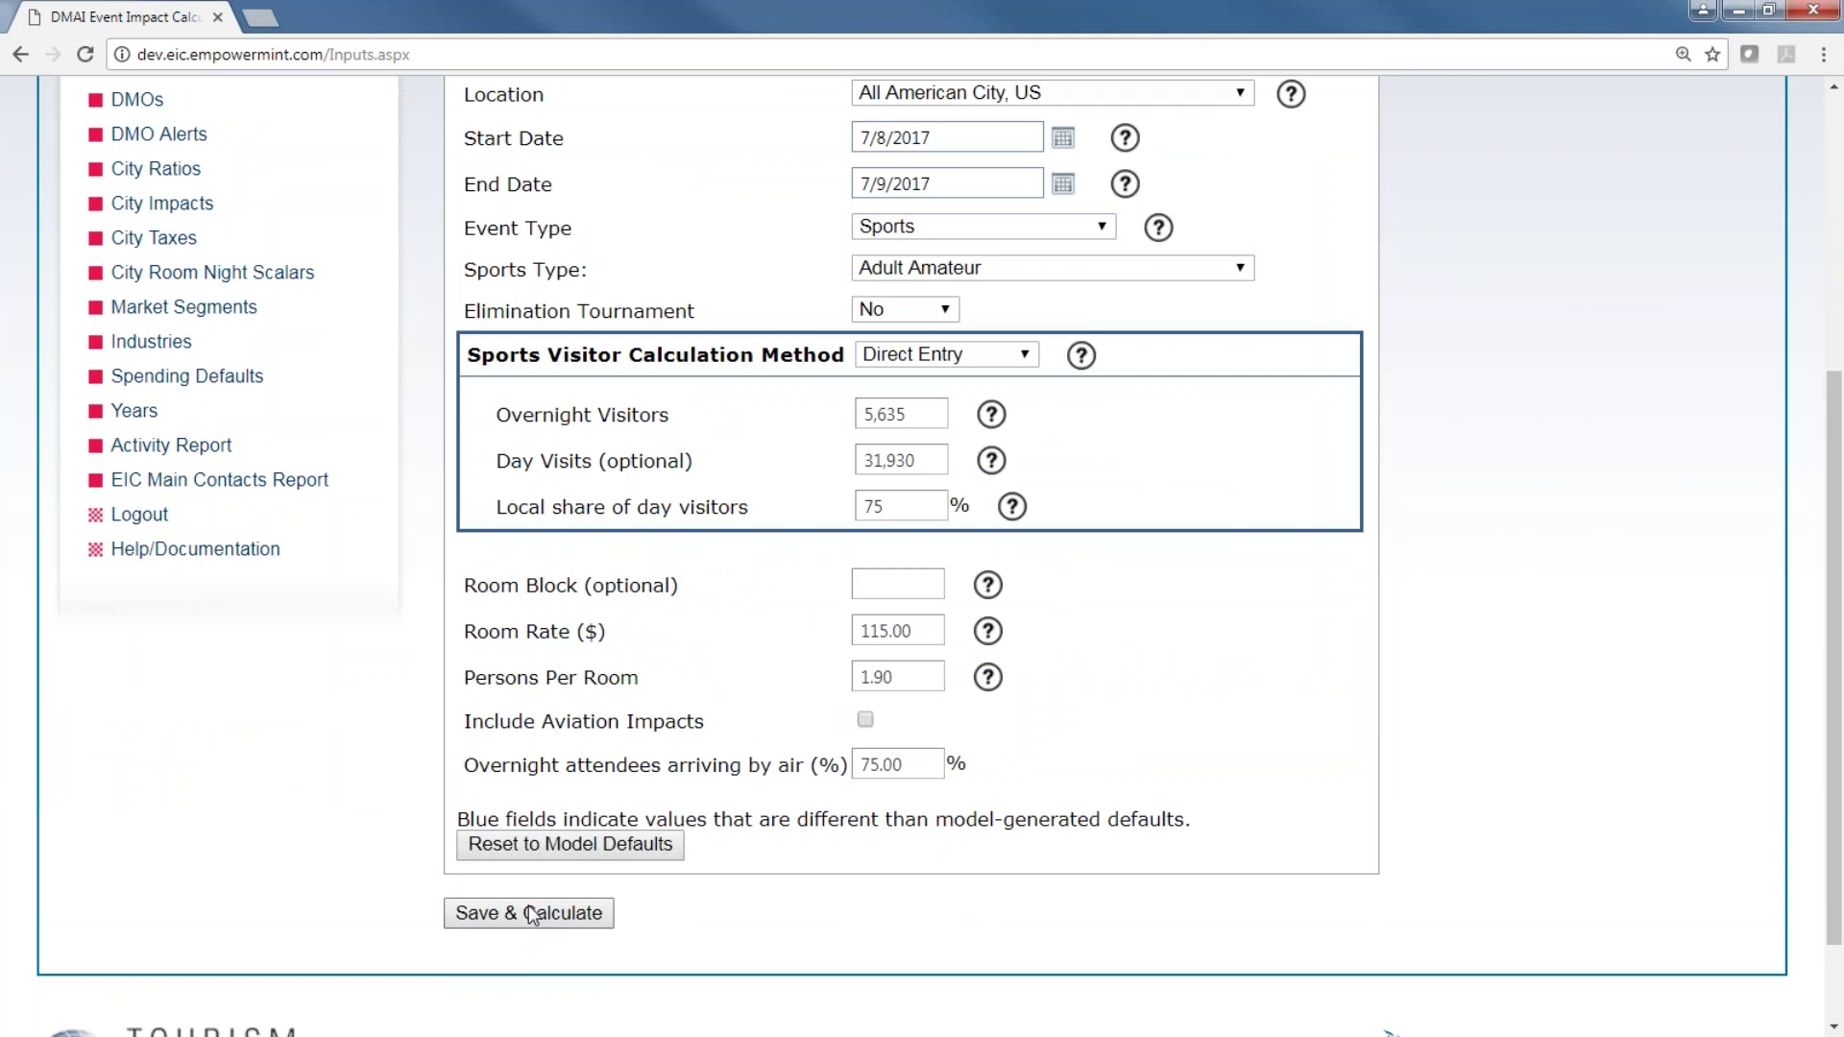
- Save and calculate the sports event to get $2,855,901 direct business sales
click(531, 914)
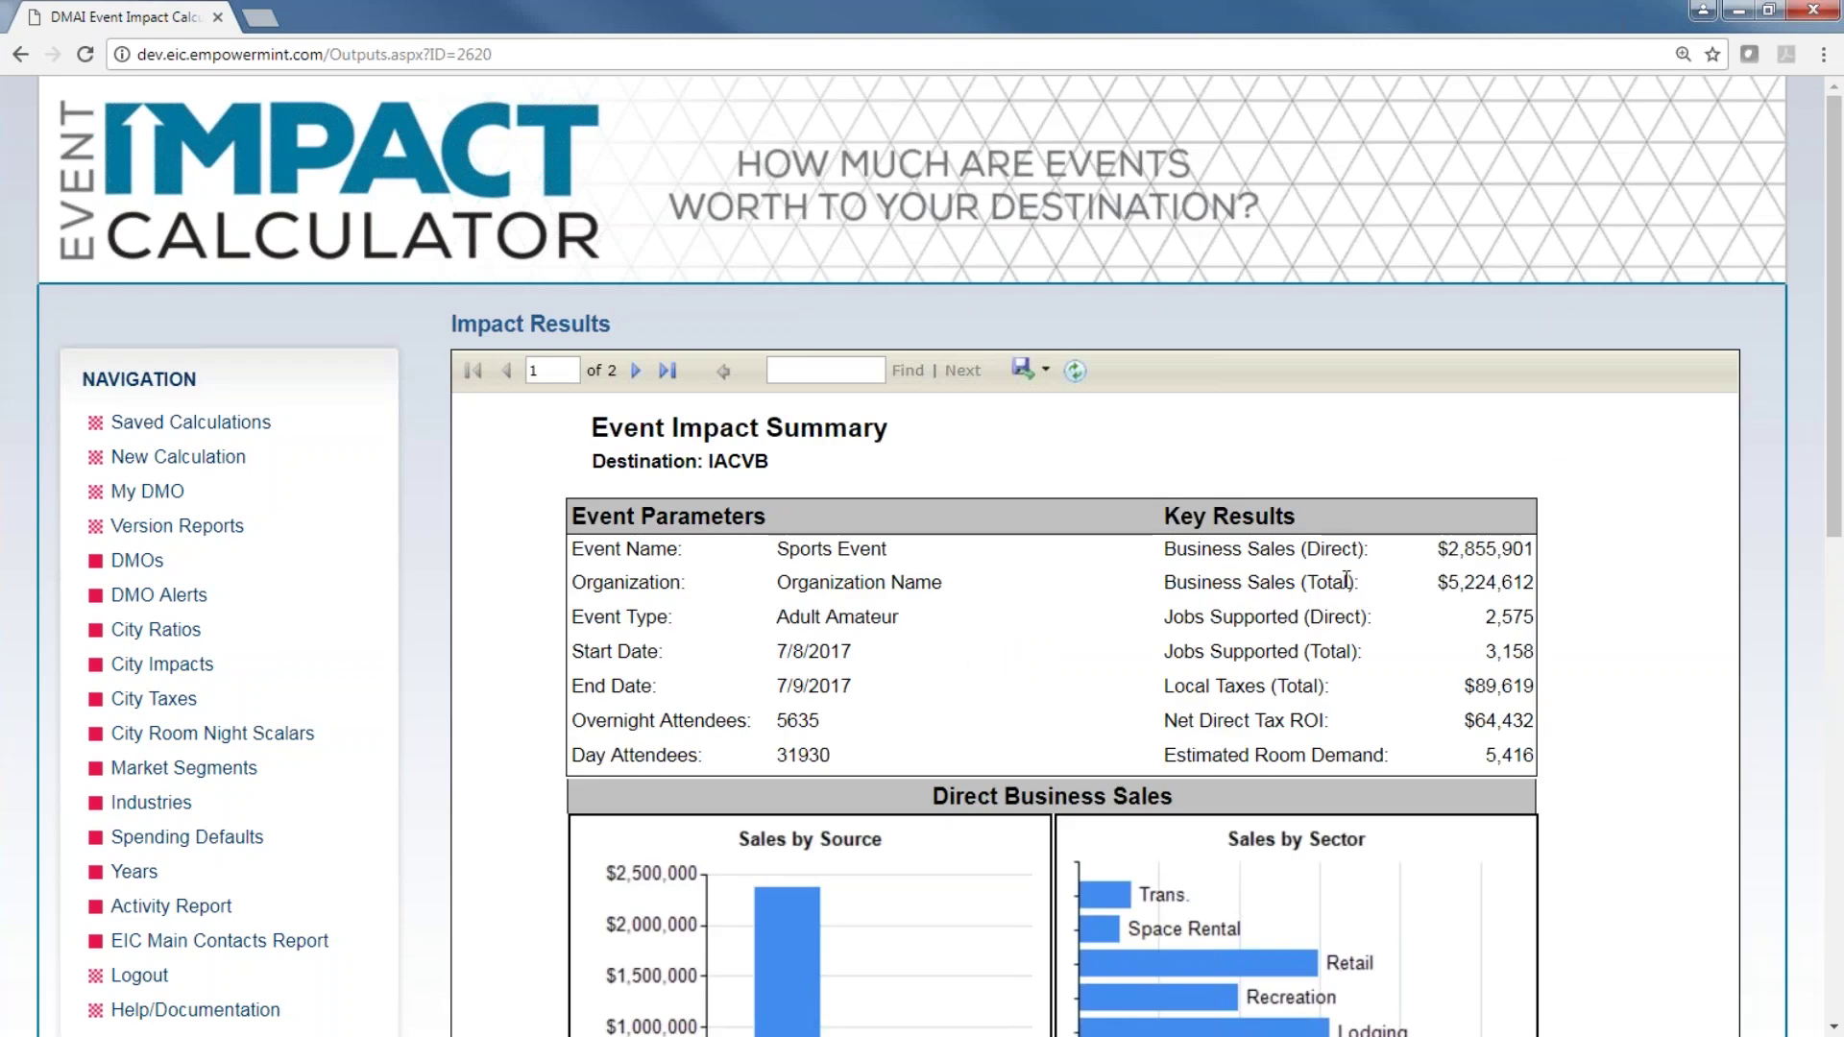
- Review page 1 of the report, then jump to page 2's Event Impact Details
scroll(1350, 576, down, 8)
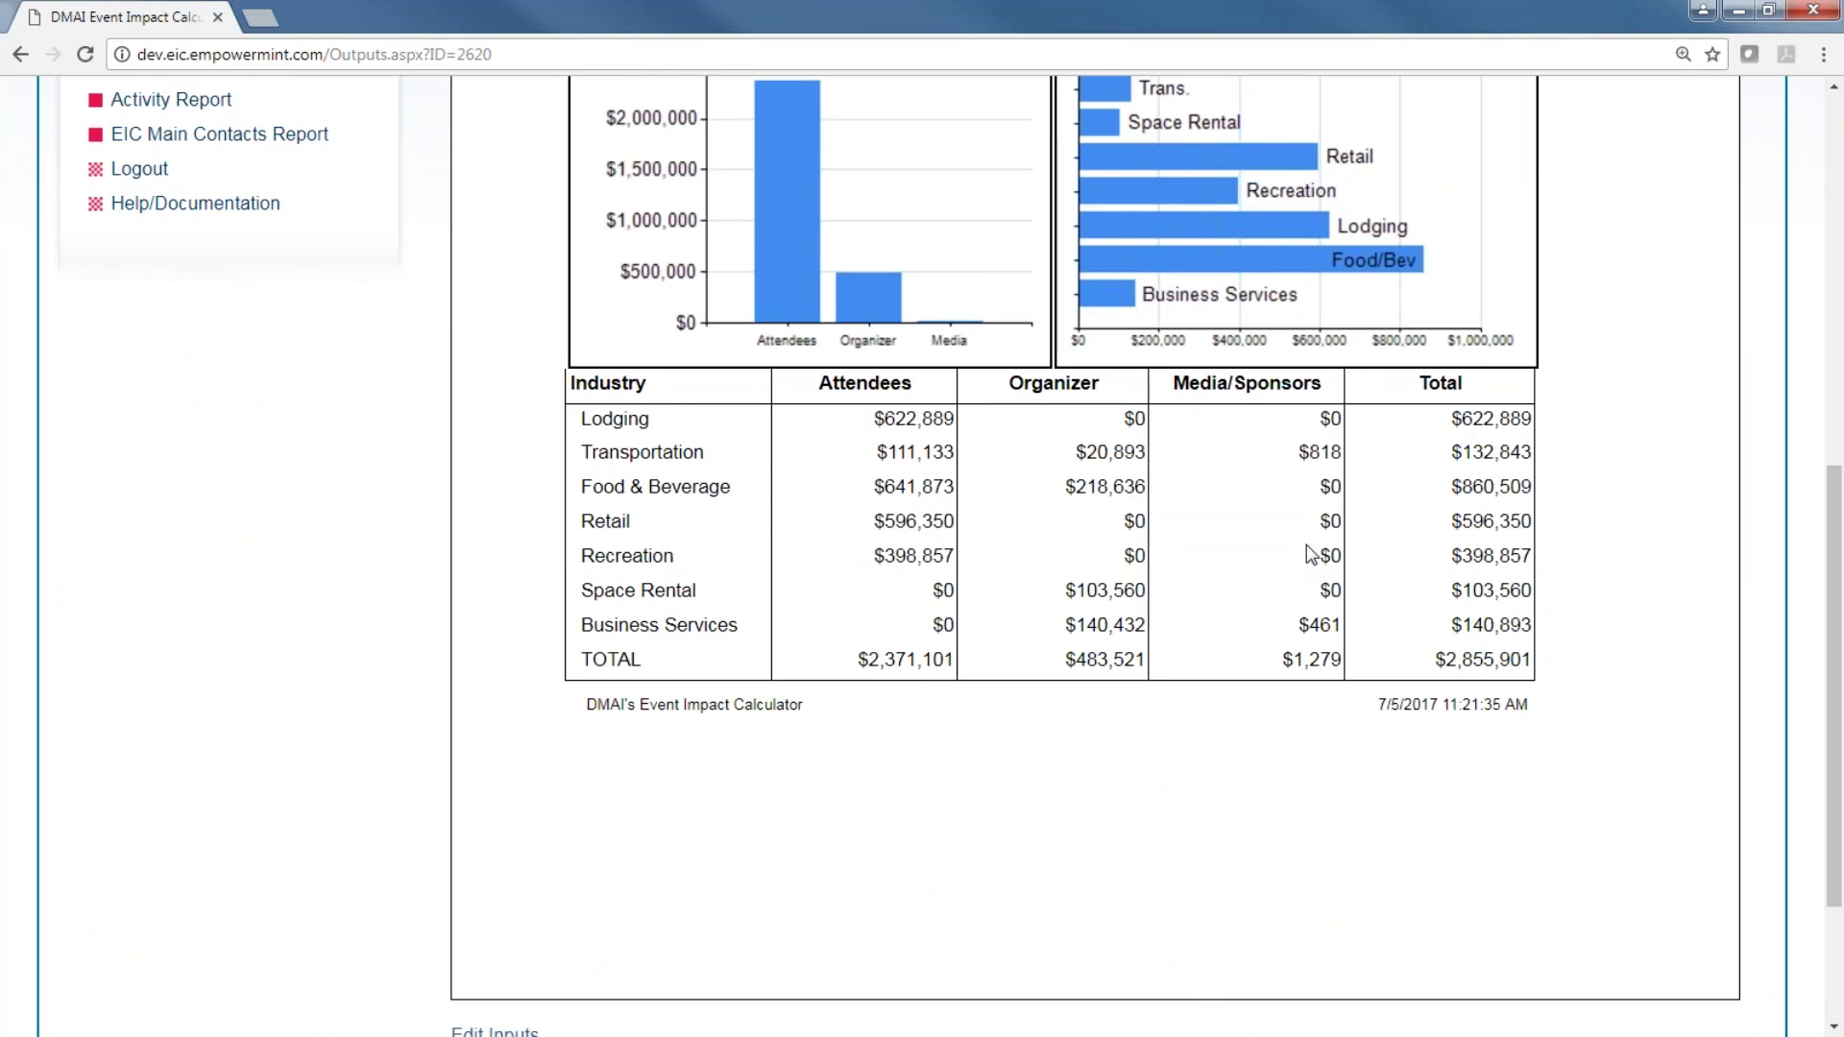
scroll(1298, 577, down, 1)
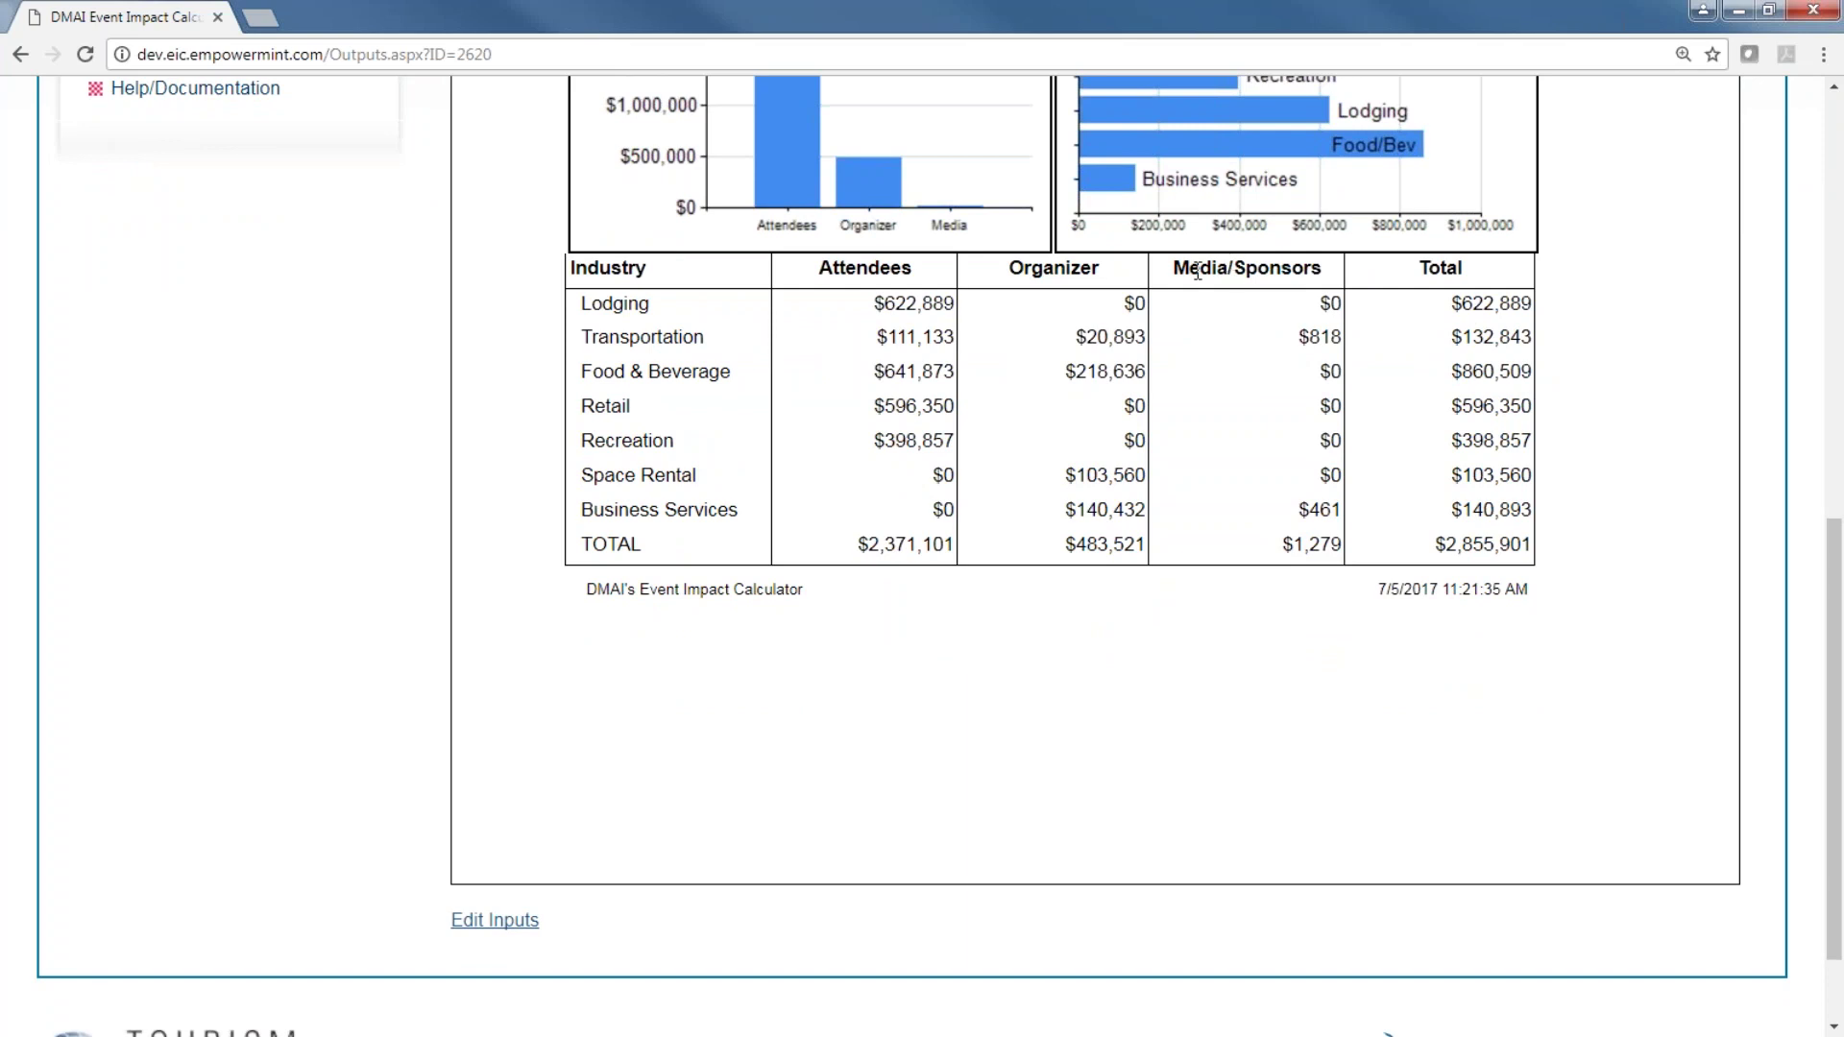
scroll(1021, 337, up, 10)
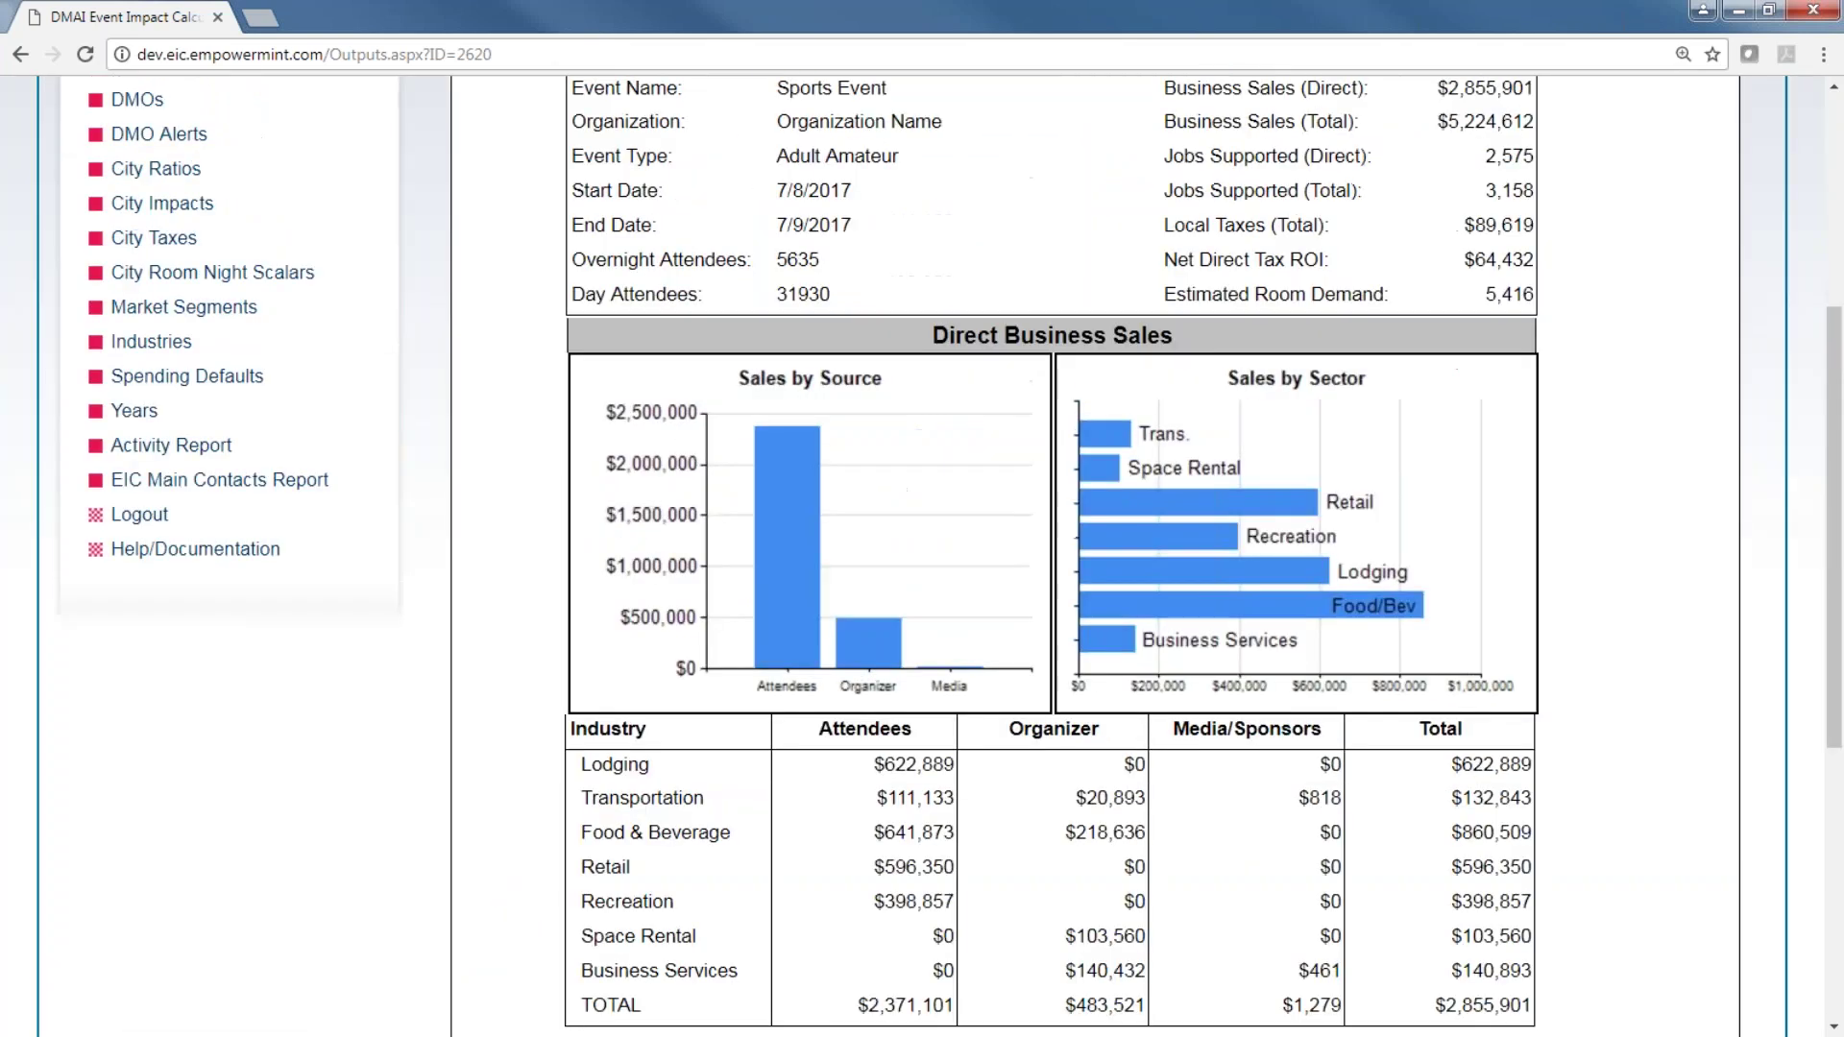
click(667, 371)
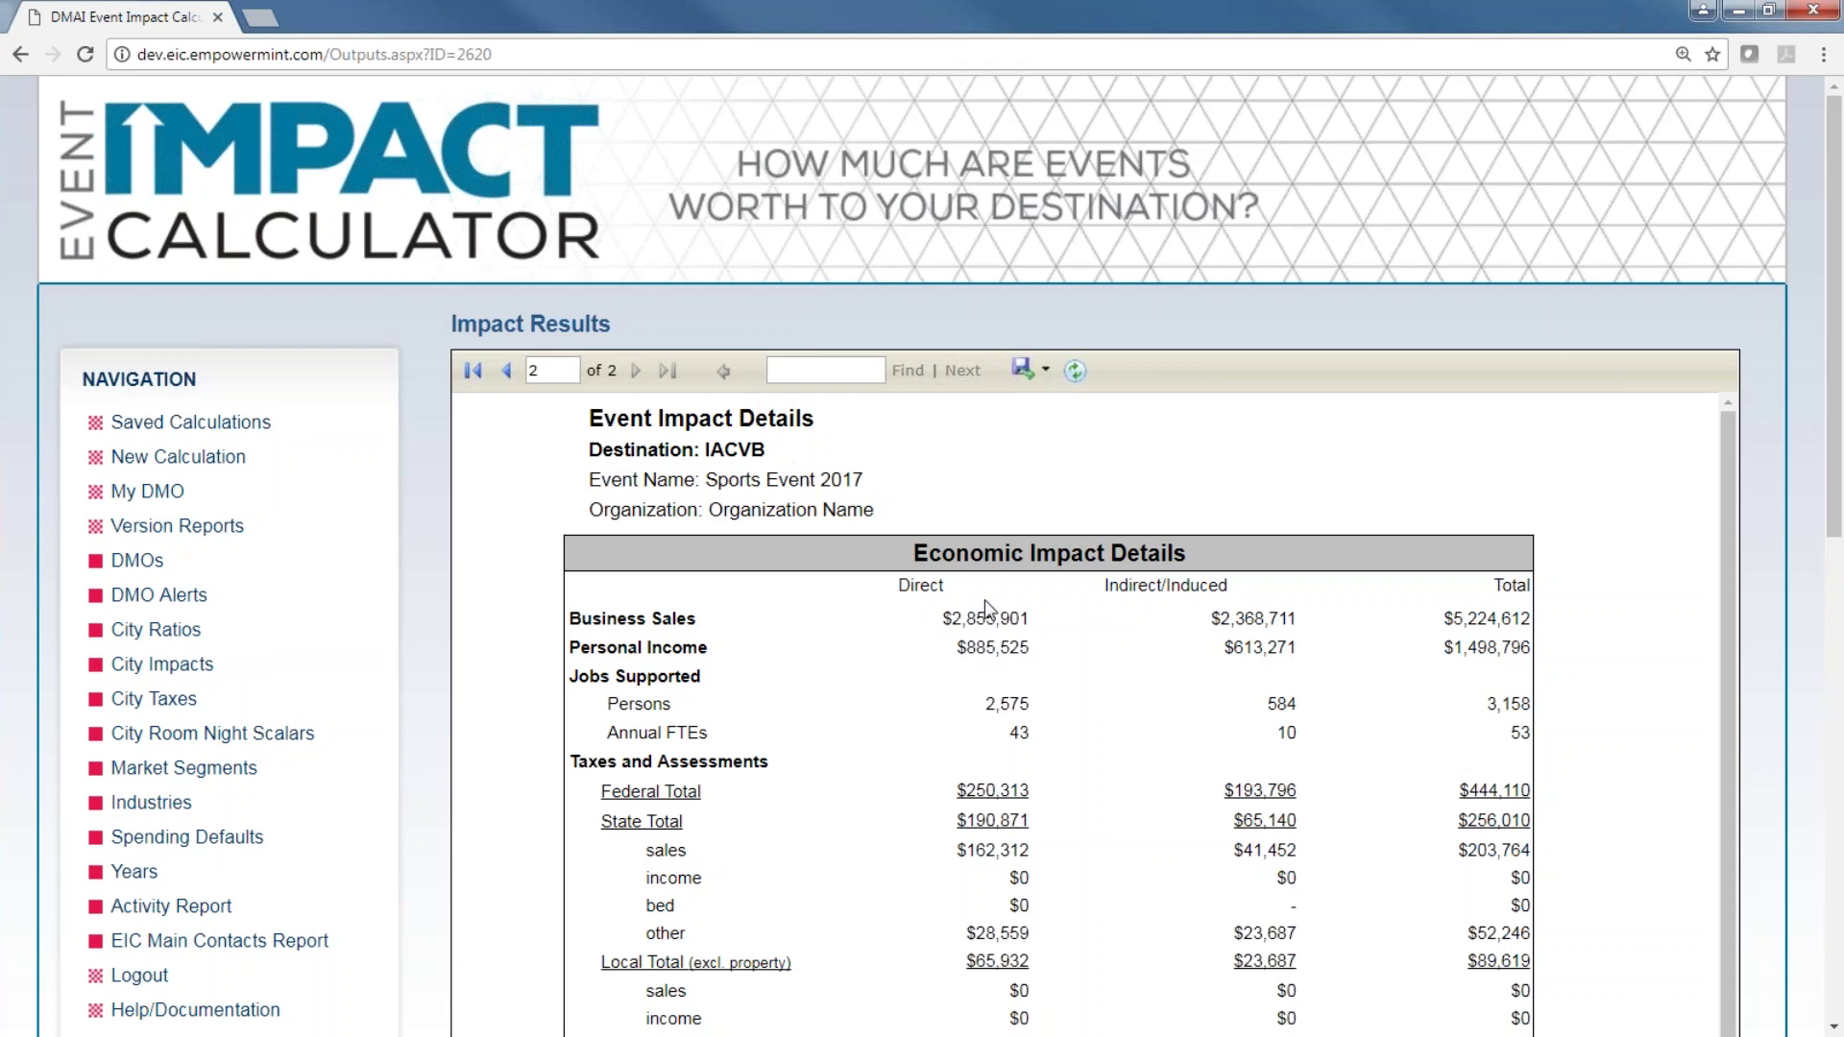
- Scroll page 2 to the 5,875% tax ROI and 5,416 room nights tables
scroll(983, 599, down, 1)
scroll(983, 598, down, 1)
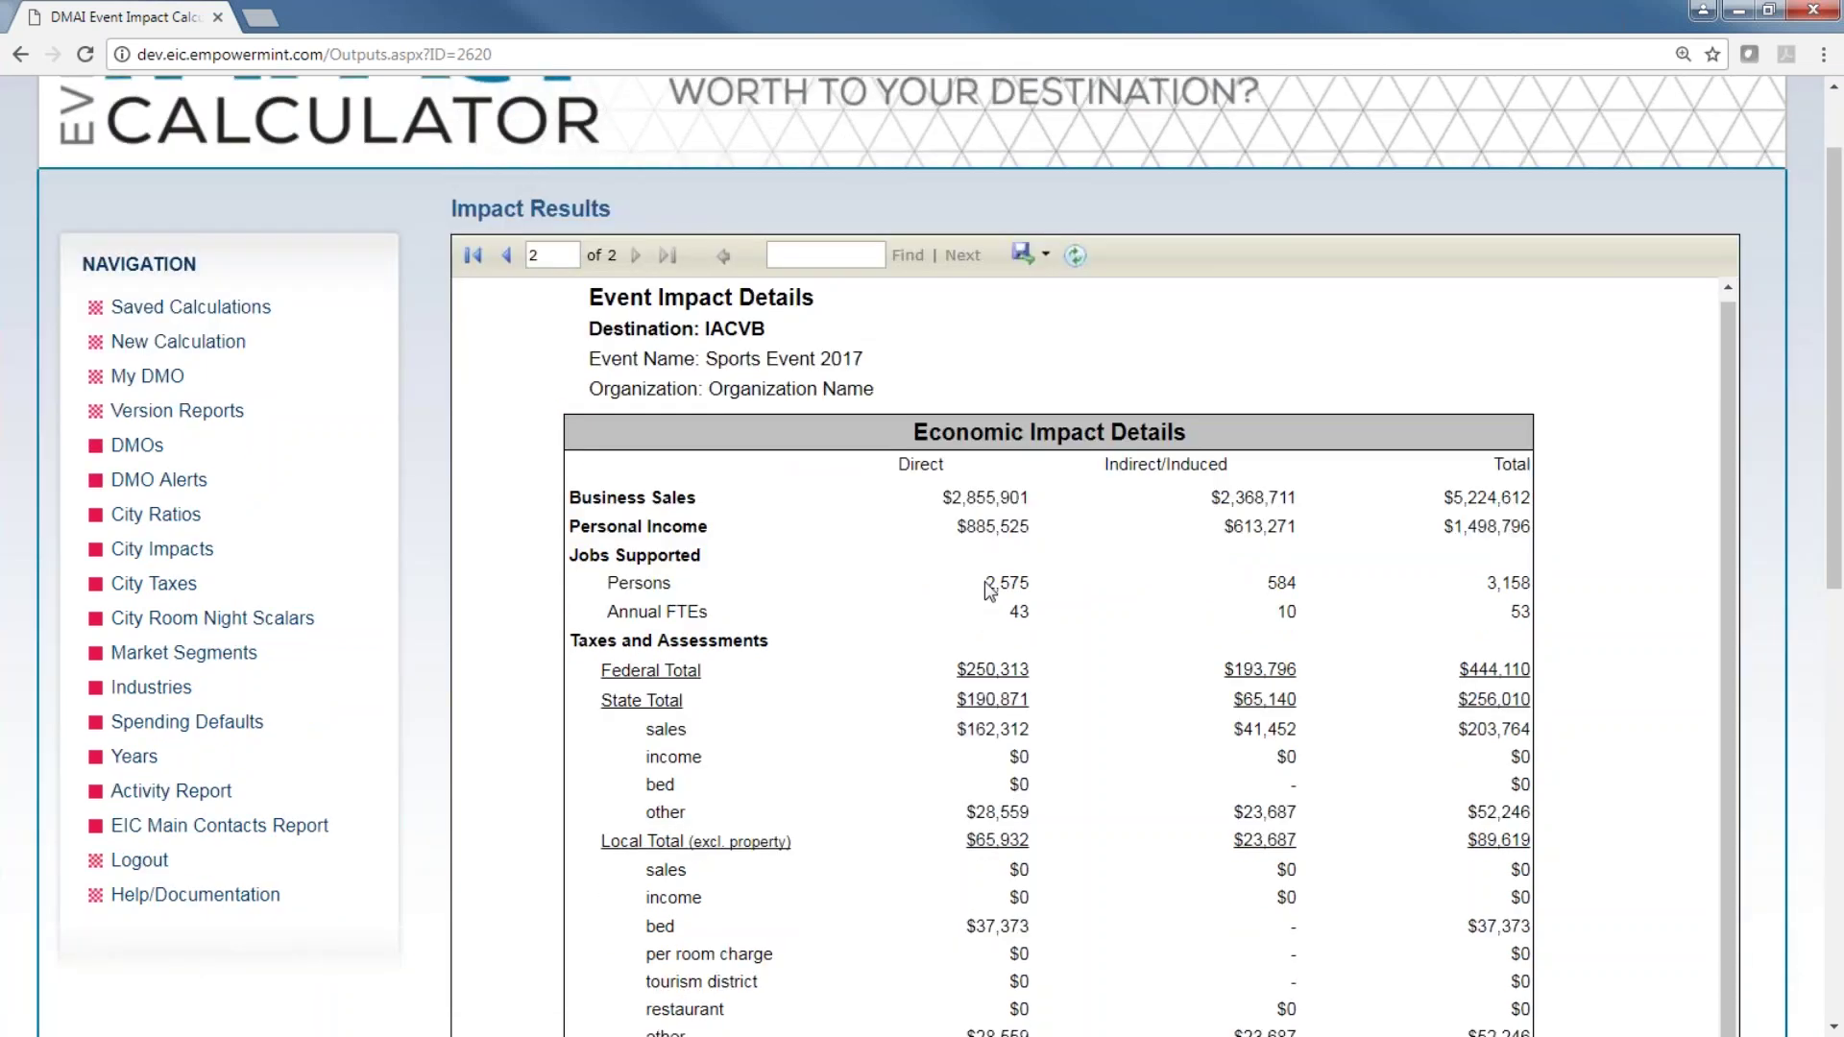
scroll(989, 590, down, 1)
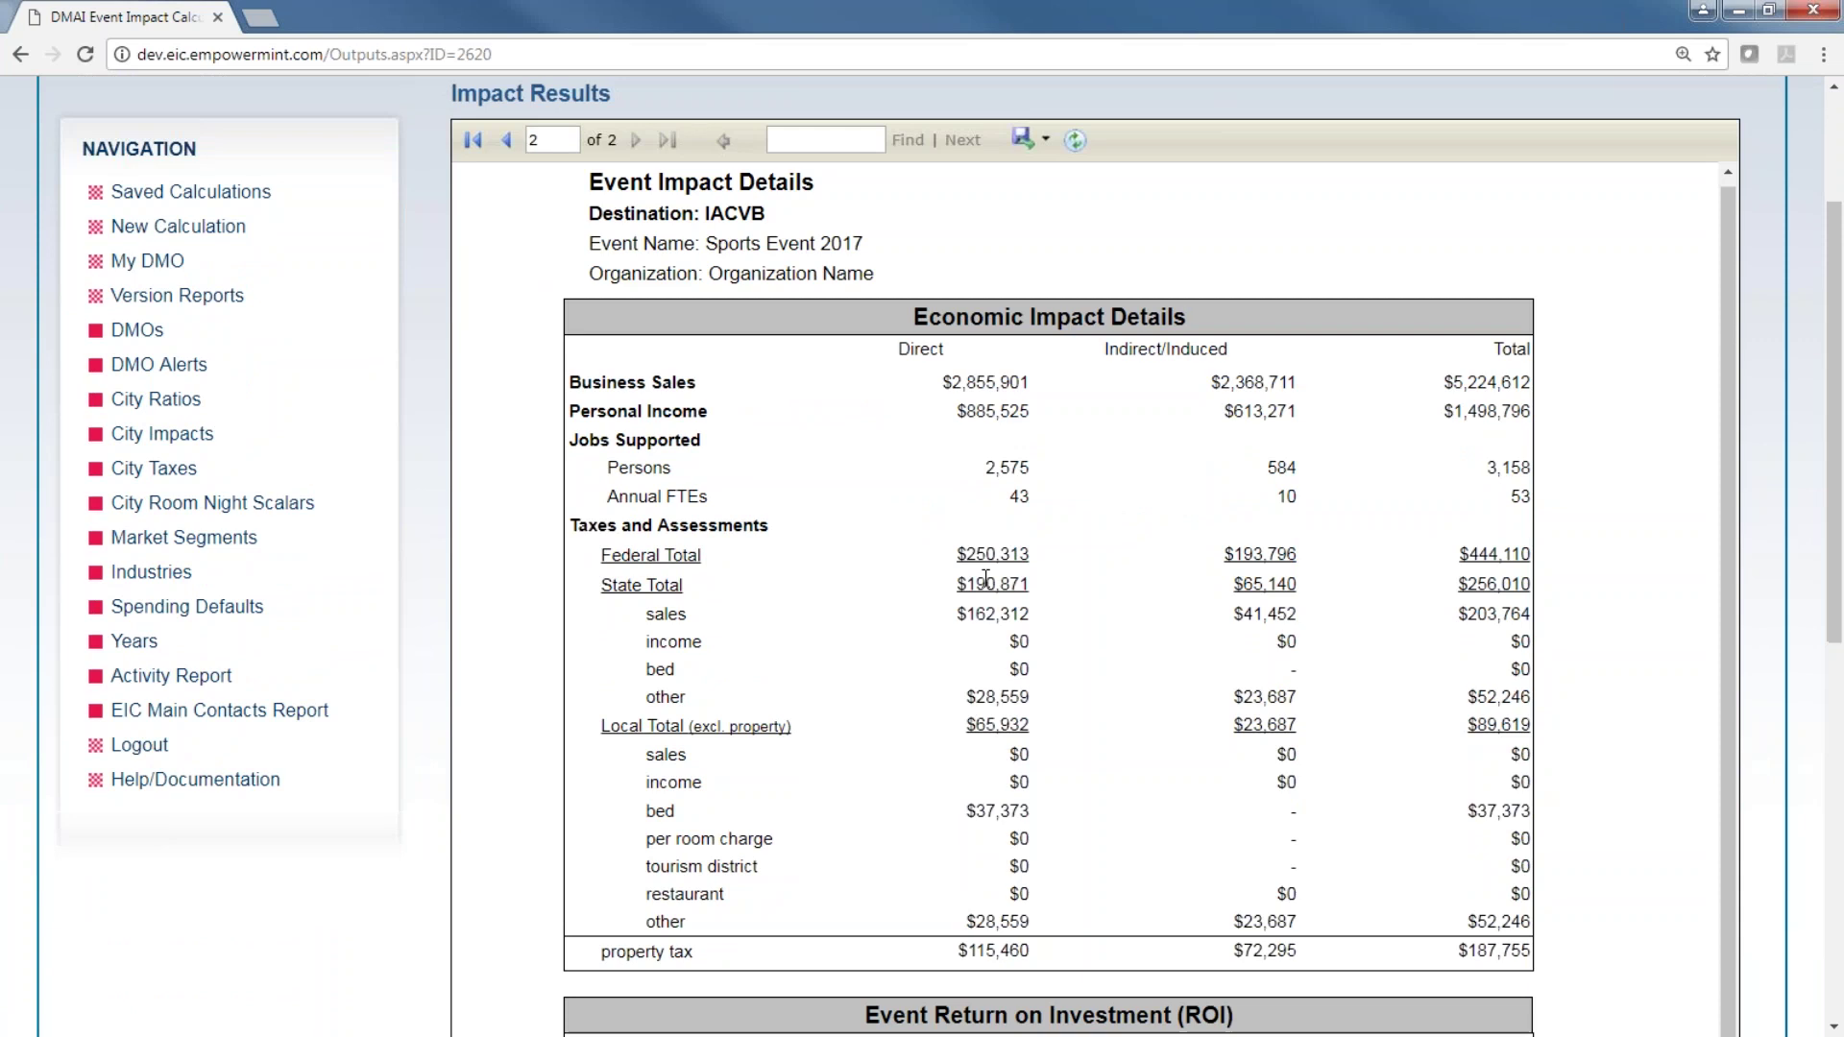
scroll(985, 578, down, 1)
scroll(986, 579, down, 3)
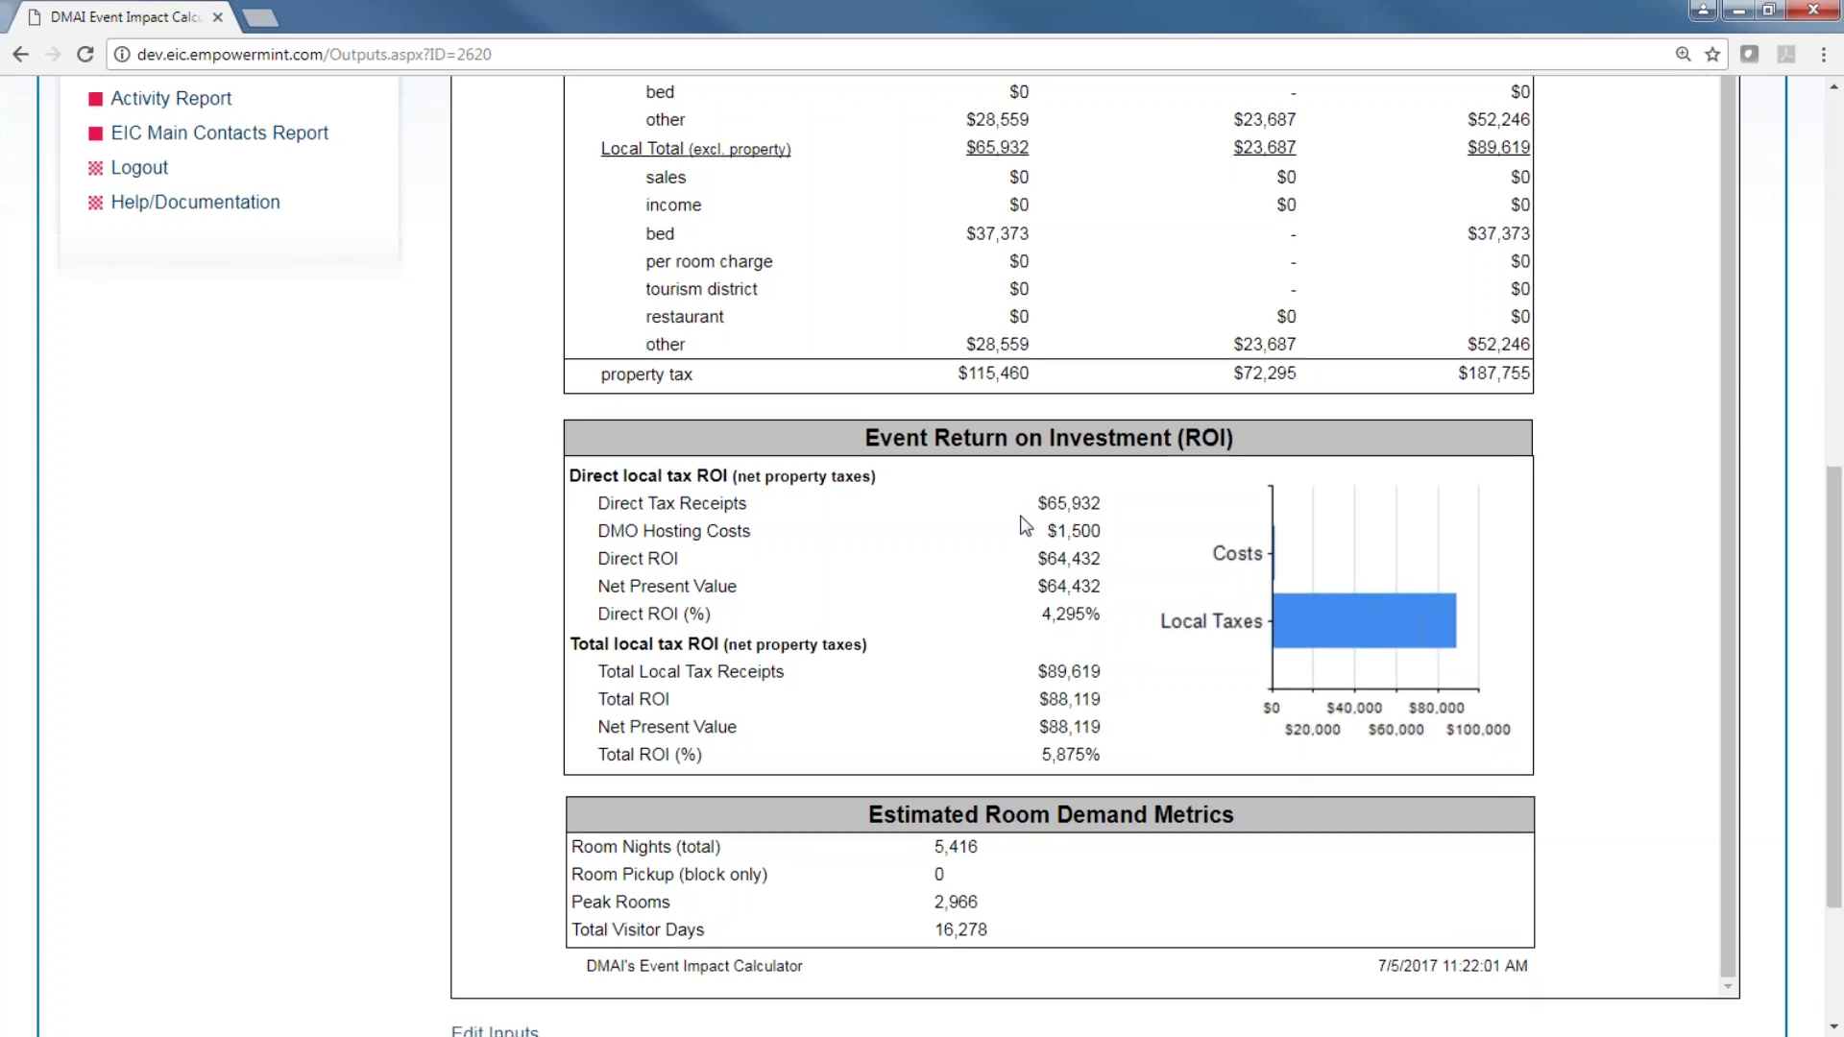
scroll(1026, 525, down, 2)
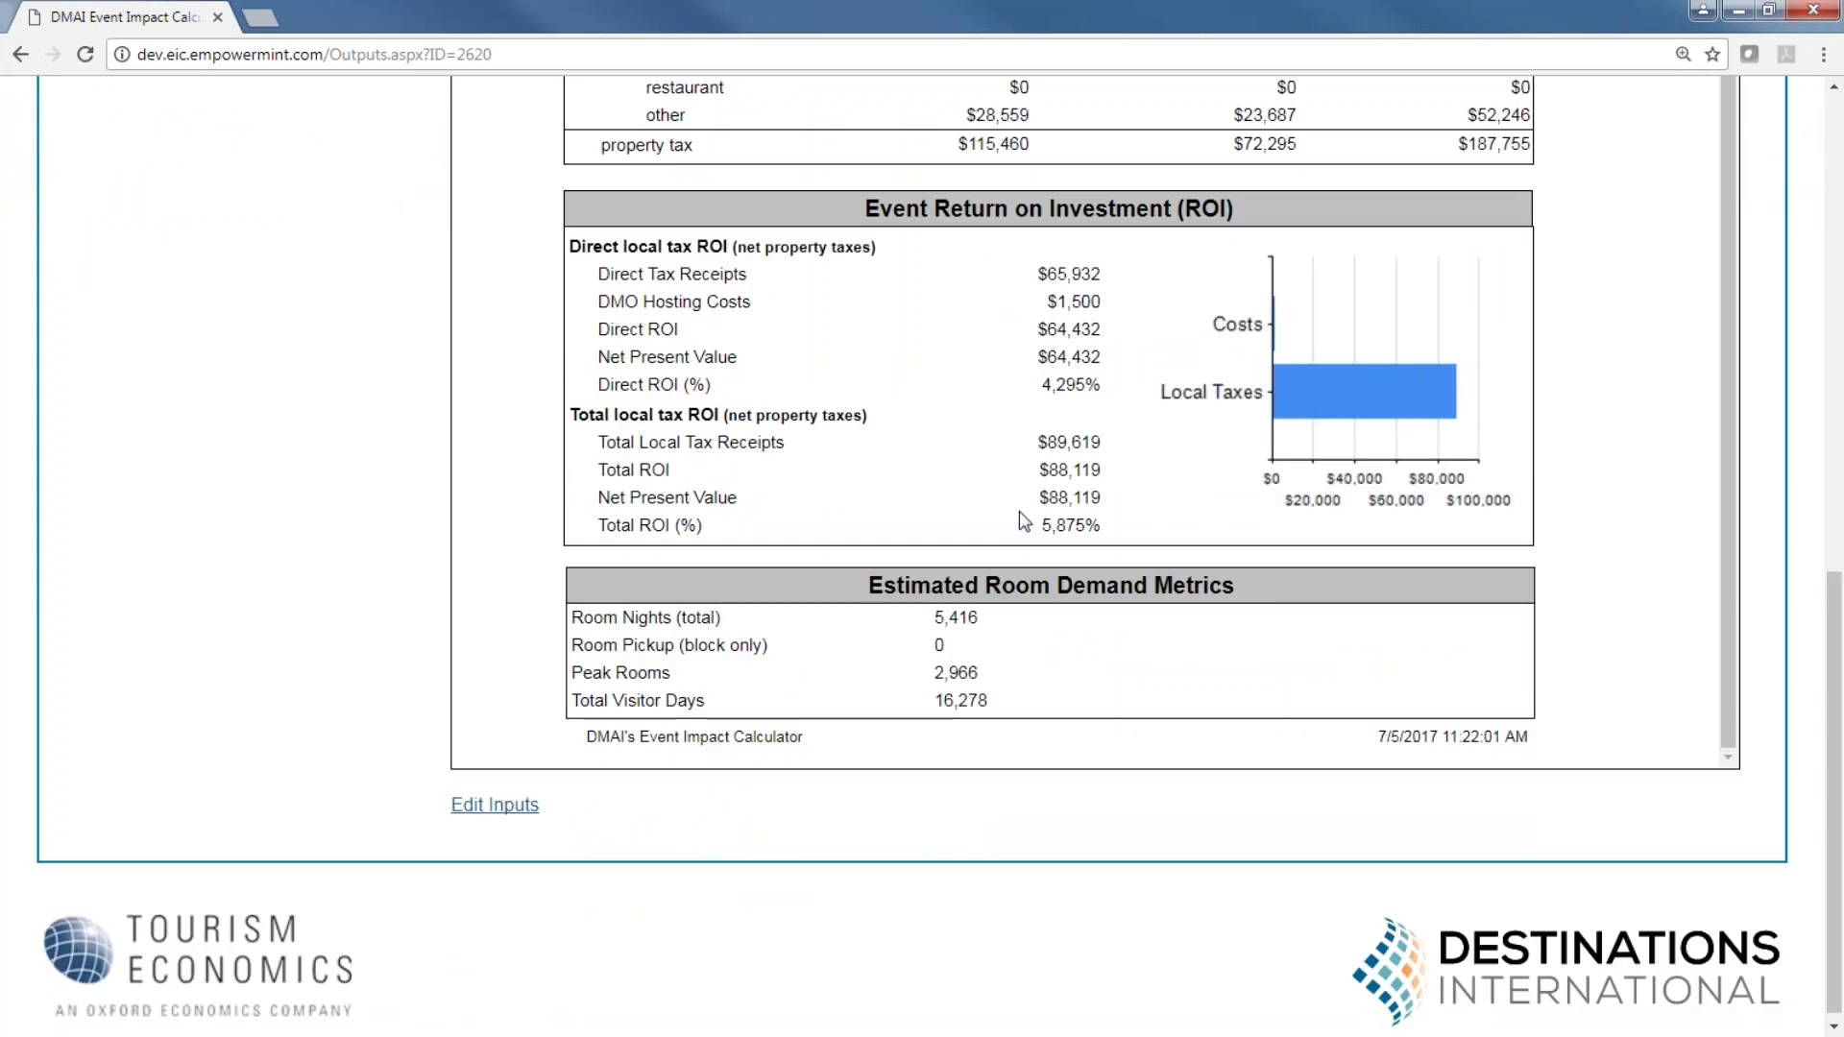